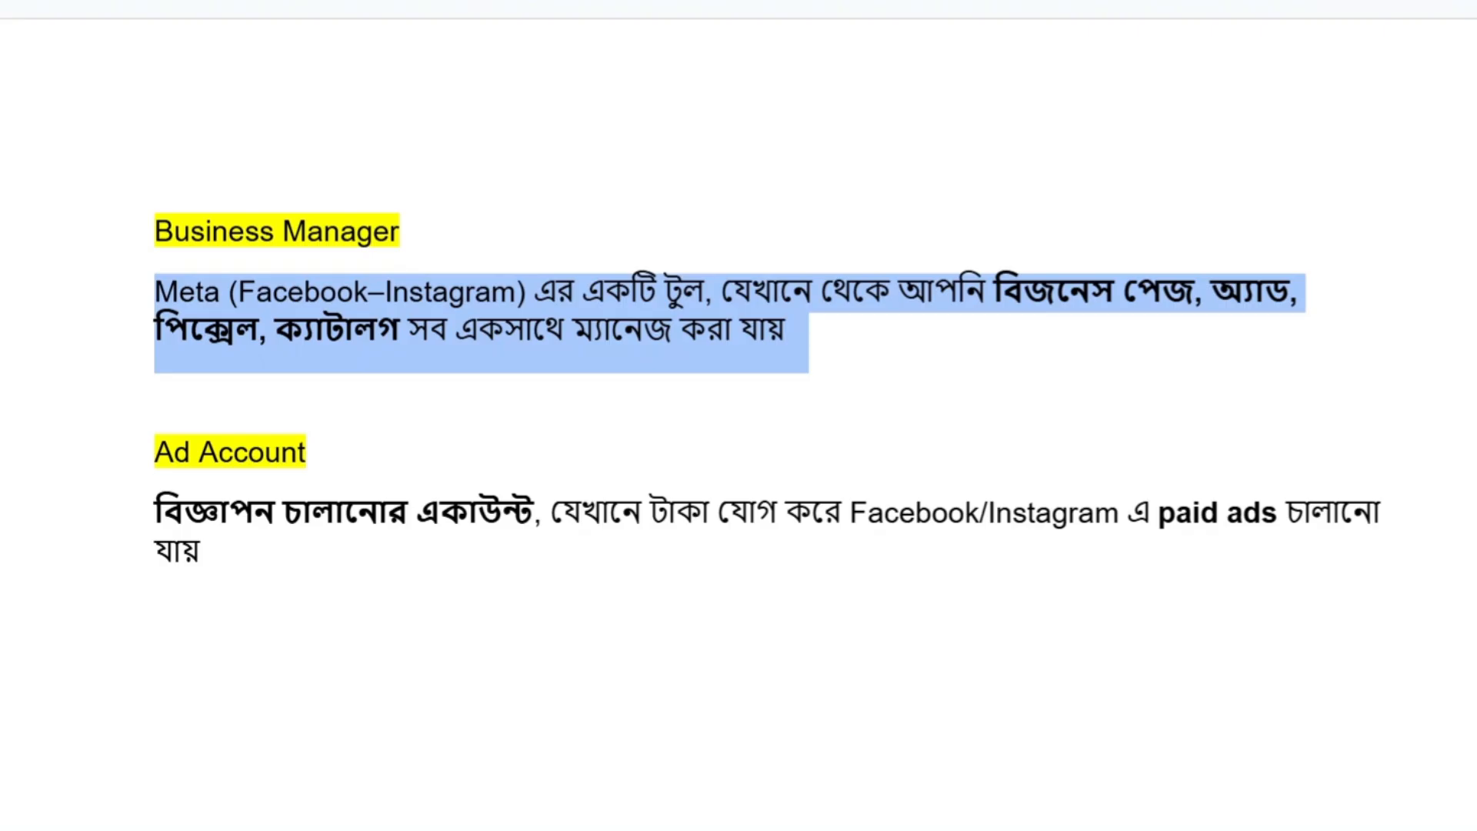
- Review the Business Manager and Ad Account headings and their definitions in the notes document
click(213, 230)
drag(155, 230, 424, 234)
click(421, 233)
drag(155, 452, 330, 462)
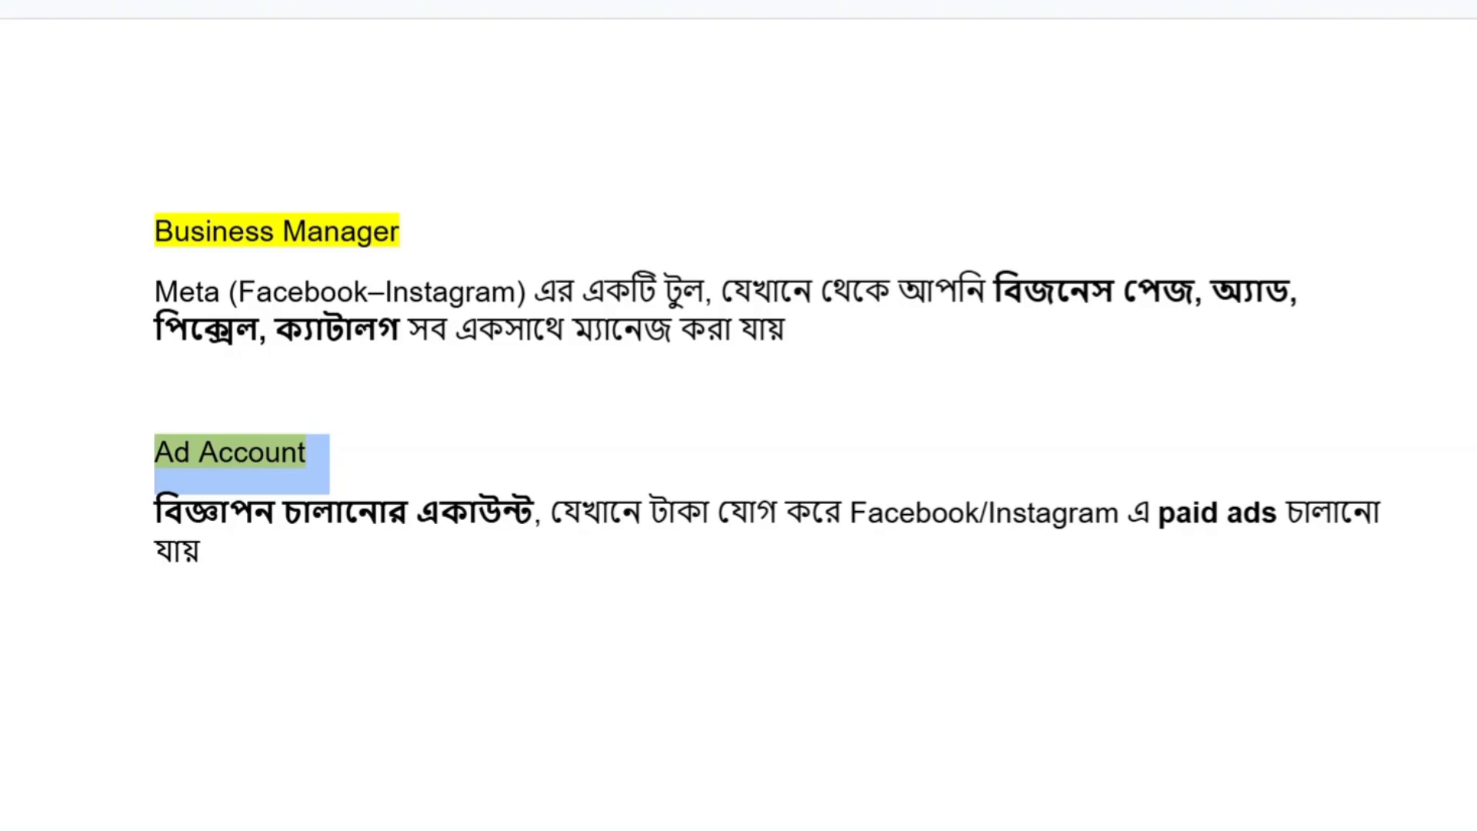
click(209, 551)
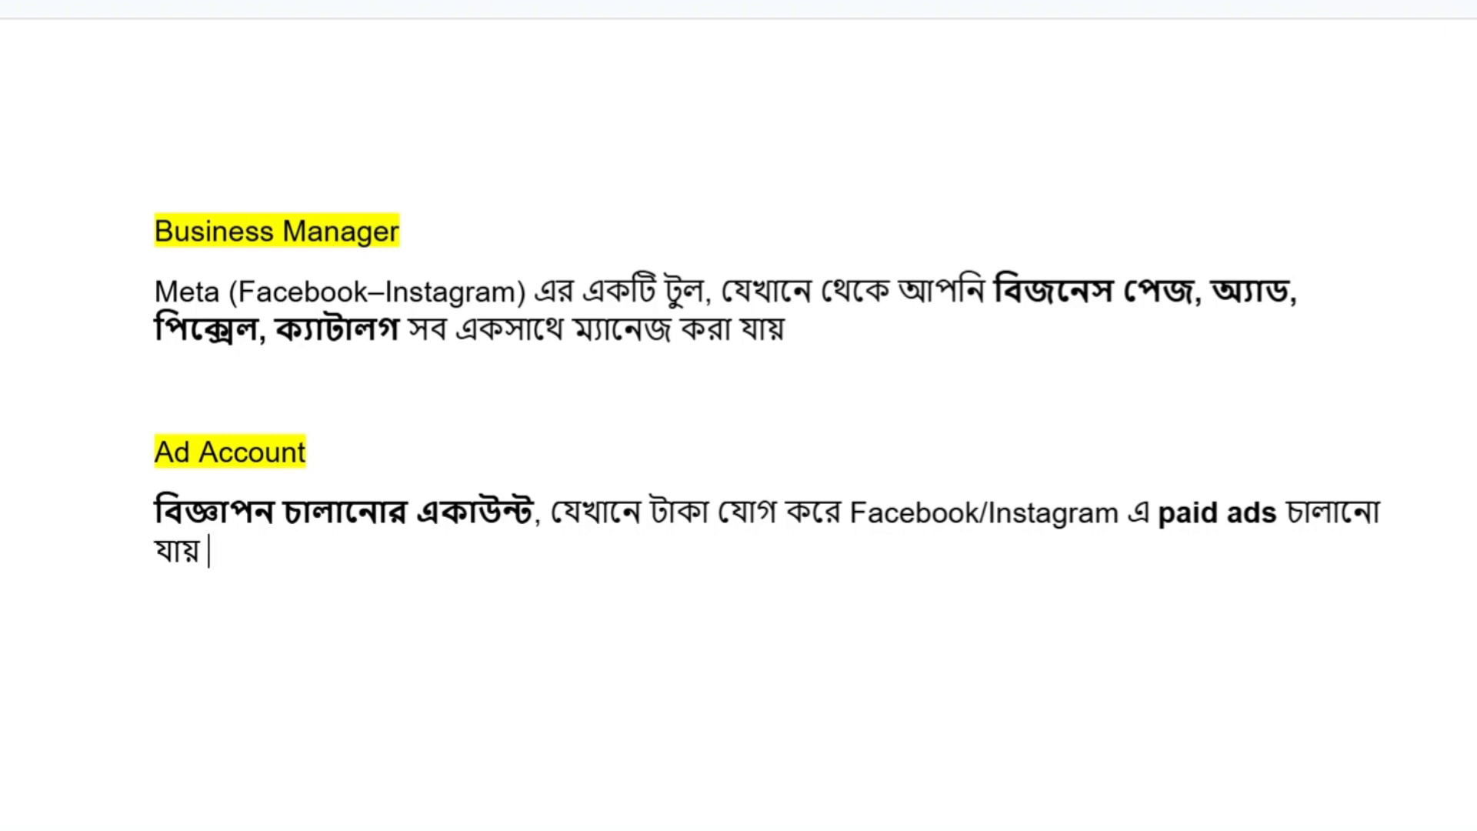
drag(155, 231, 424, 235)
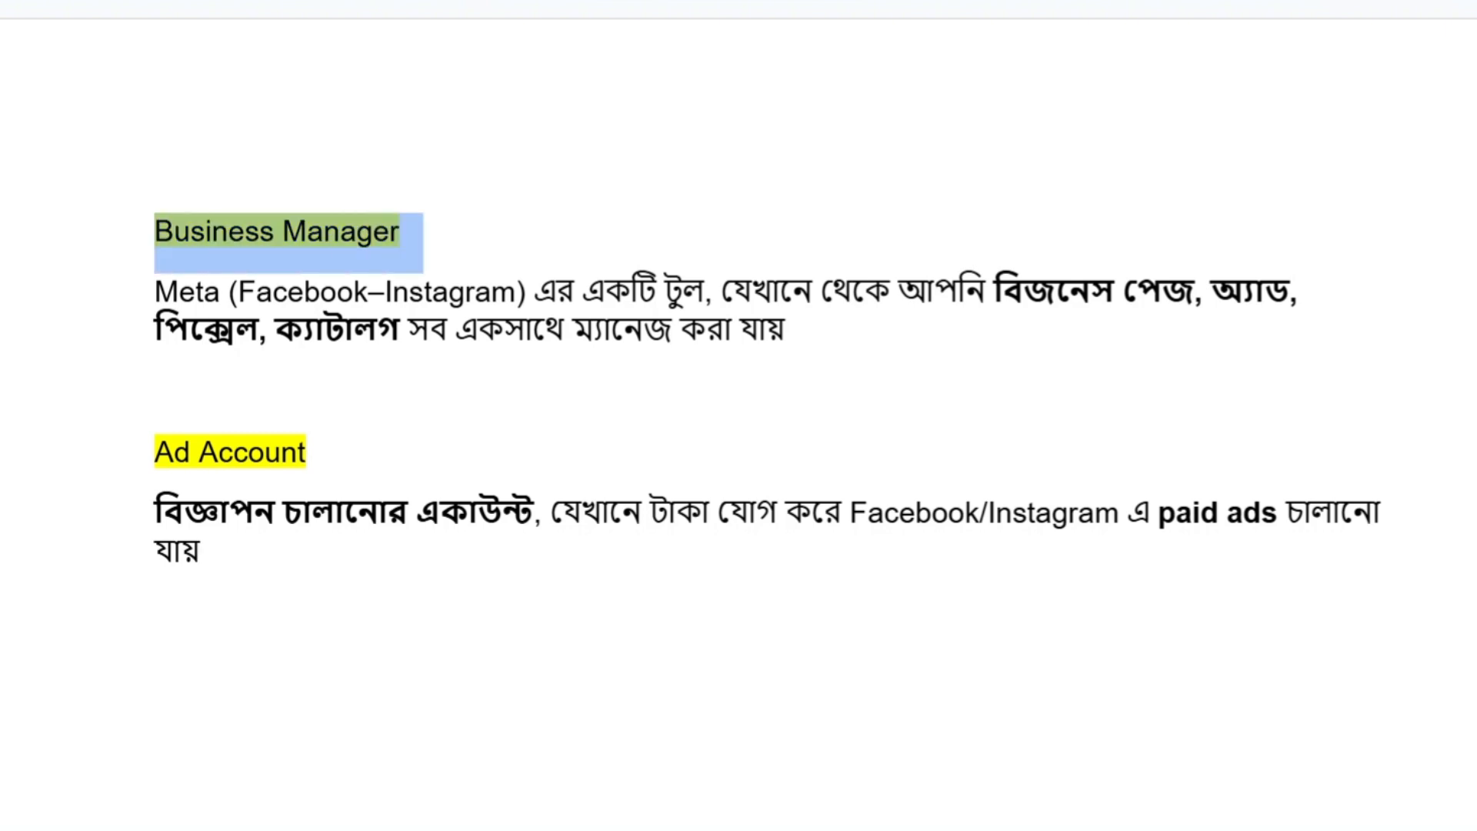
click(408, 231)
drag(155, 293, 800, 339)
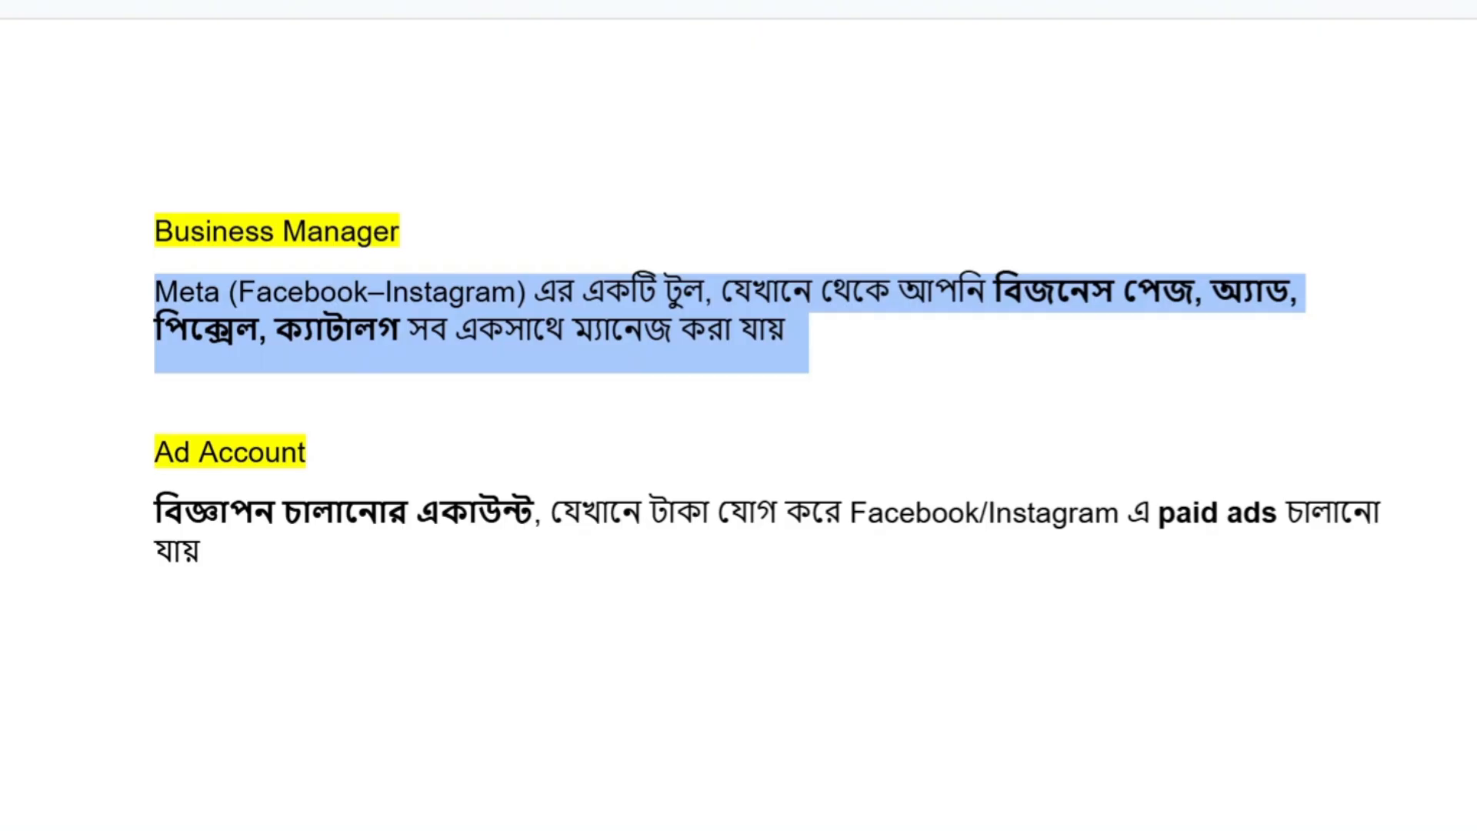
click(156, 390)
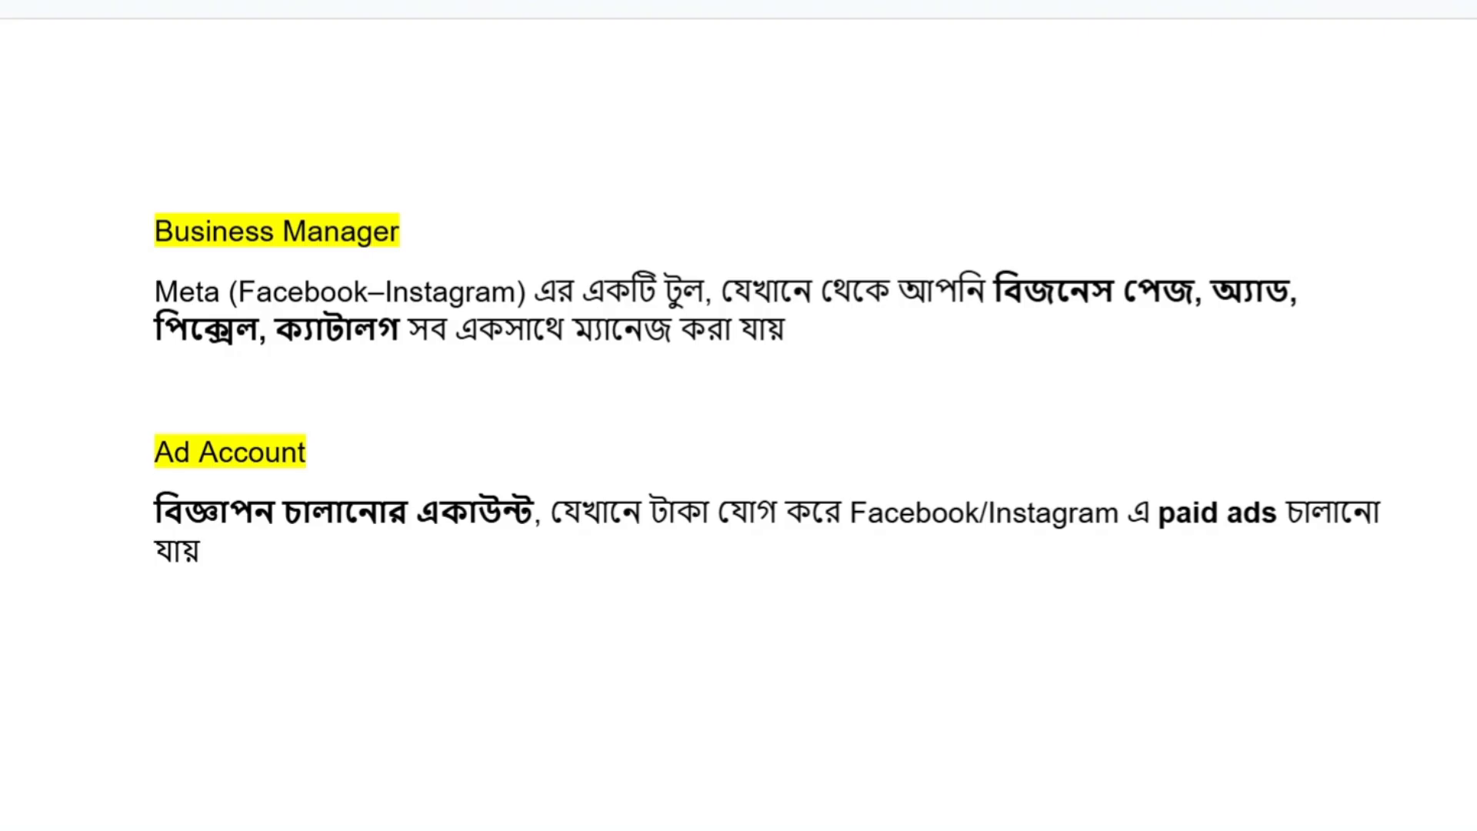
drag(155, 454, 478, 514)
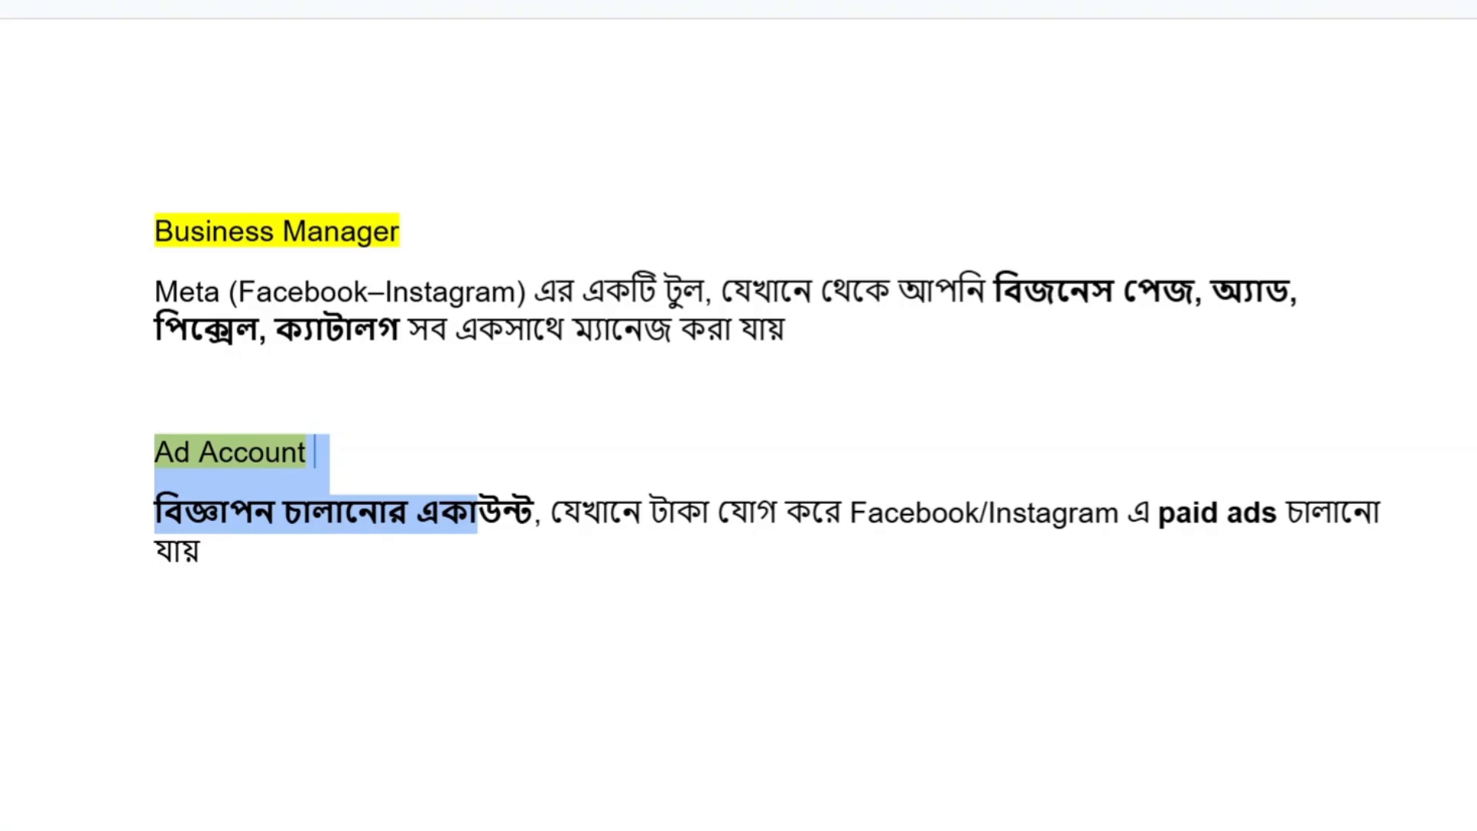
click(315, 452)
click(156, 232)
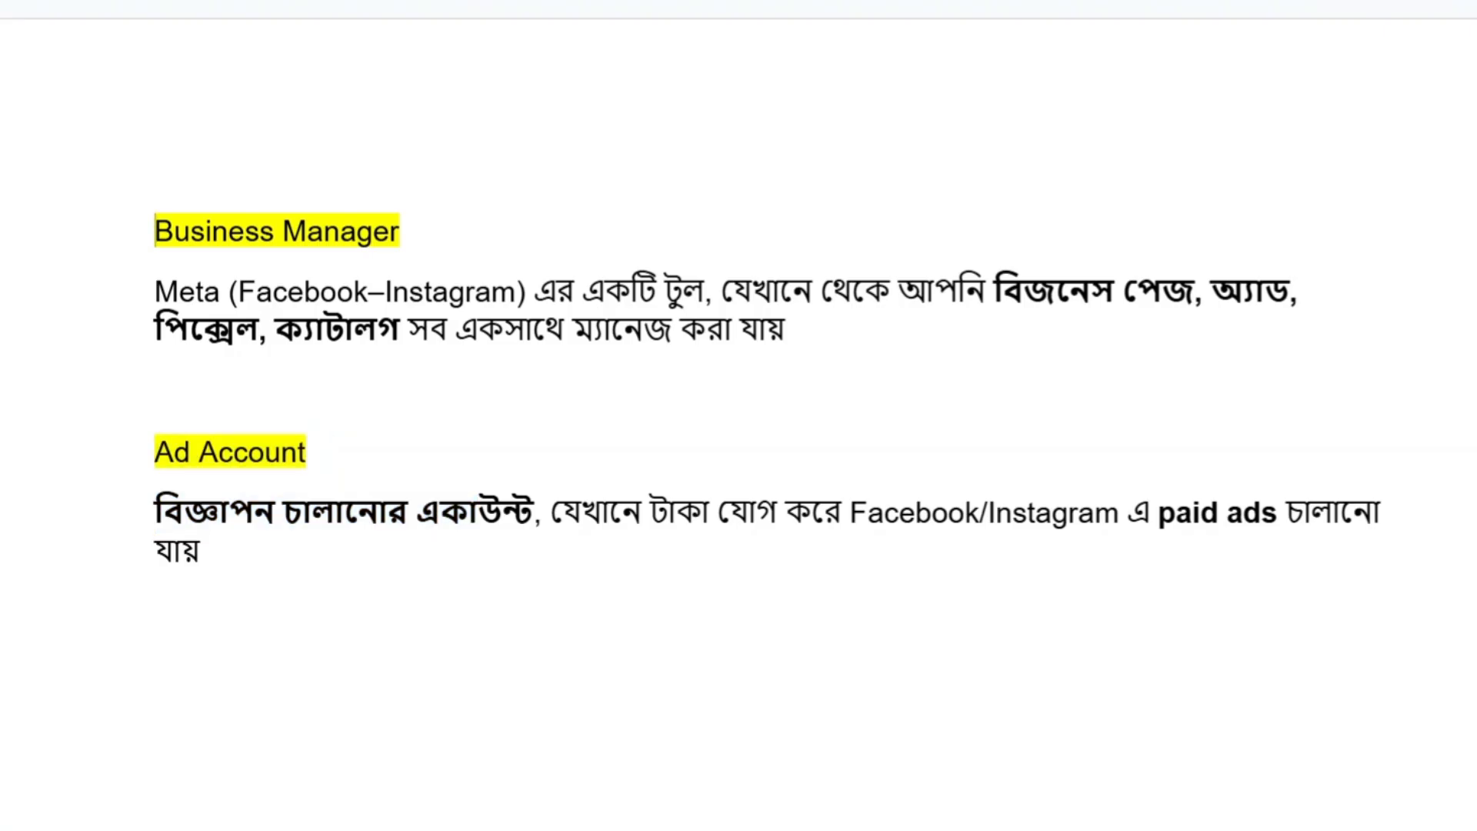
- Search Google for "meta business manager" in a new browser tab
key(ctrl+t)
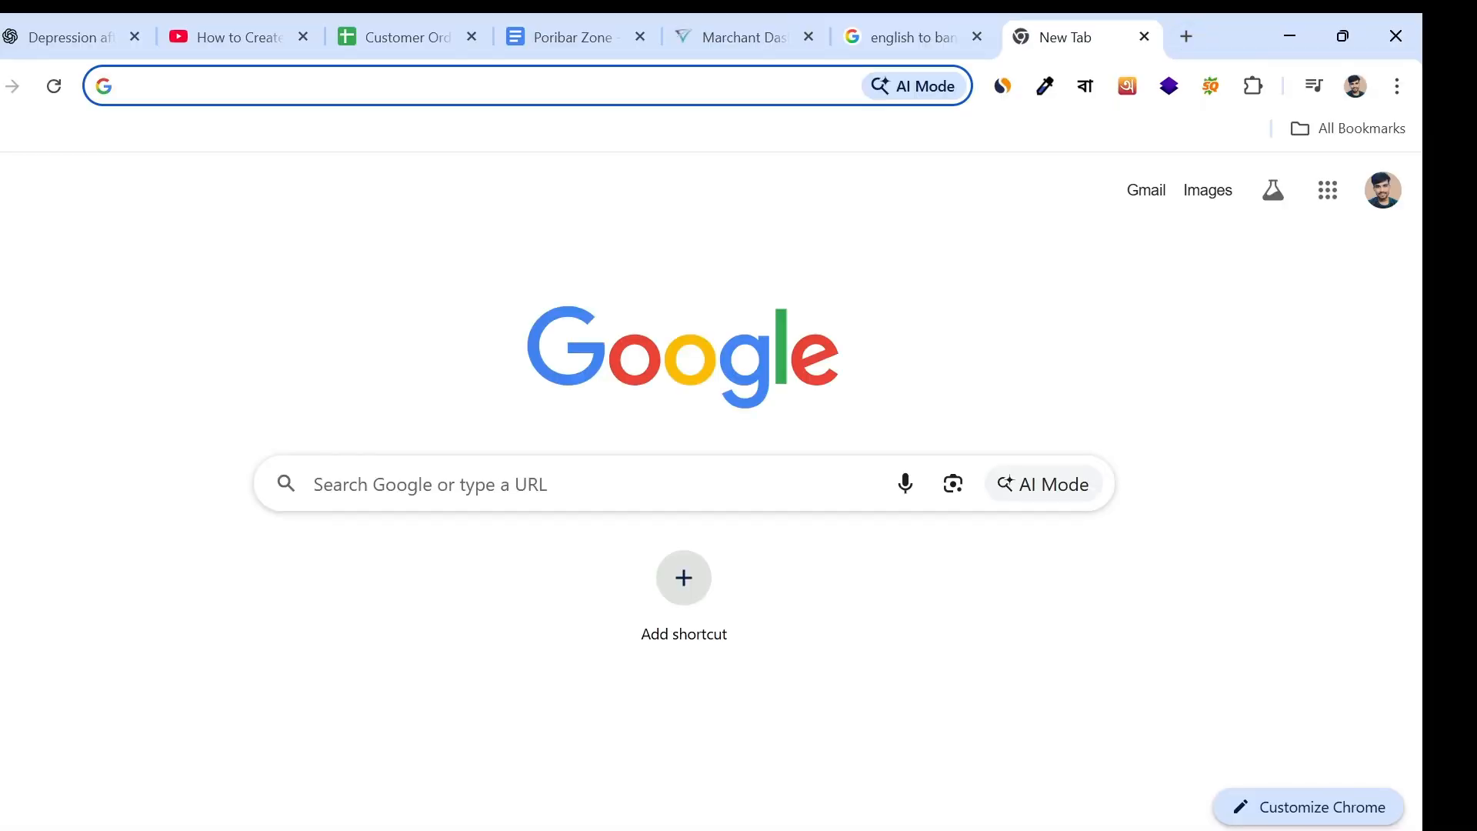
click(481, 100)
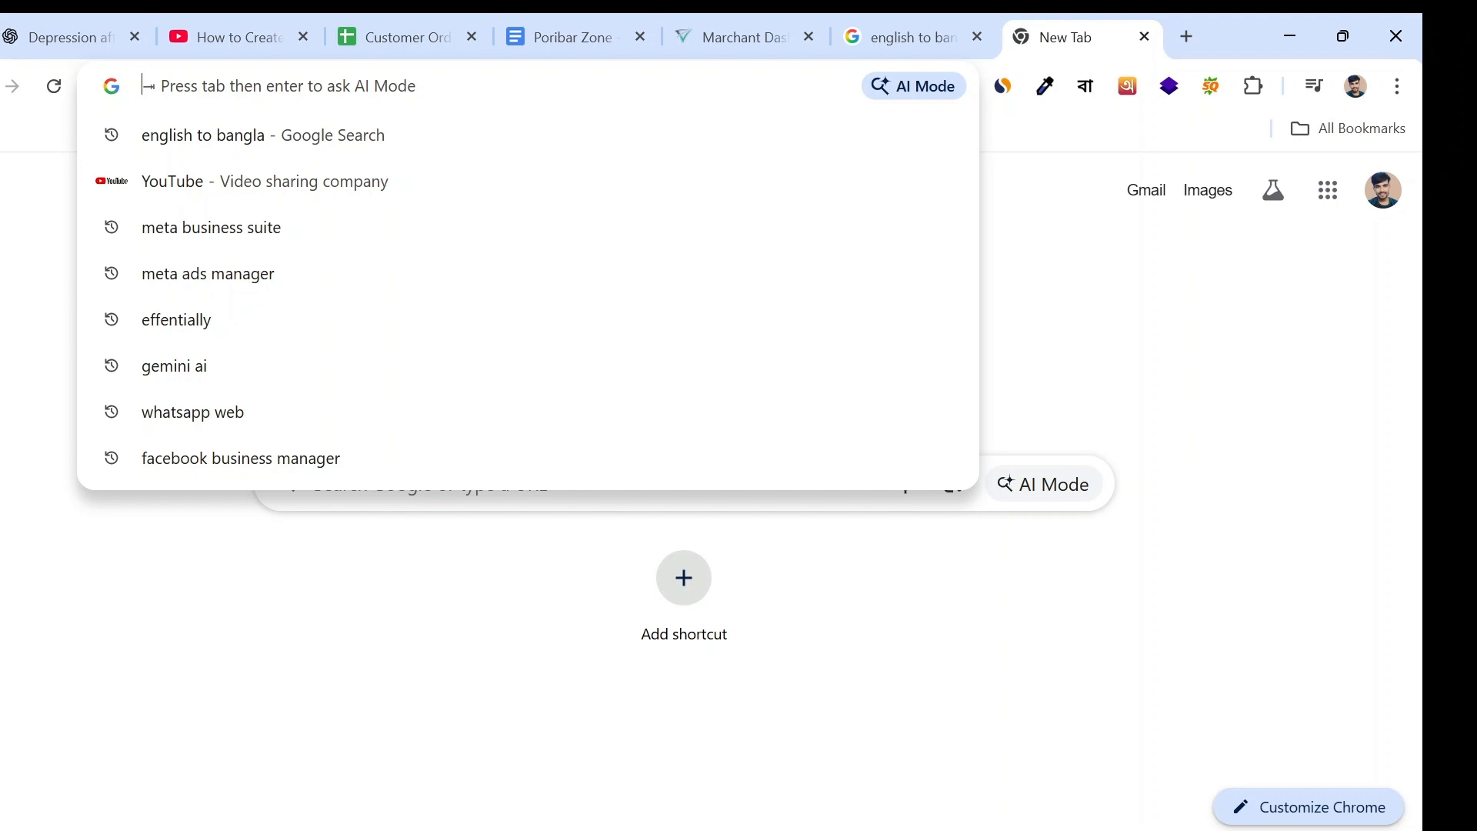
text(meta )
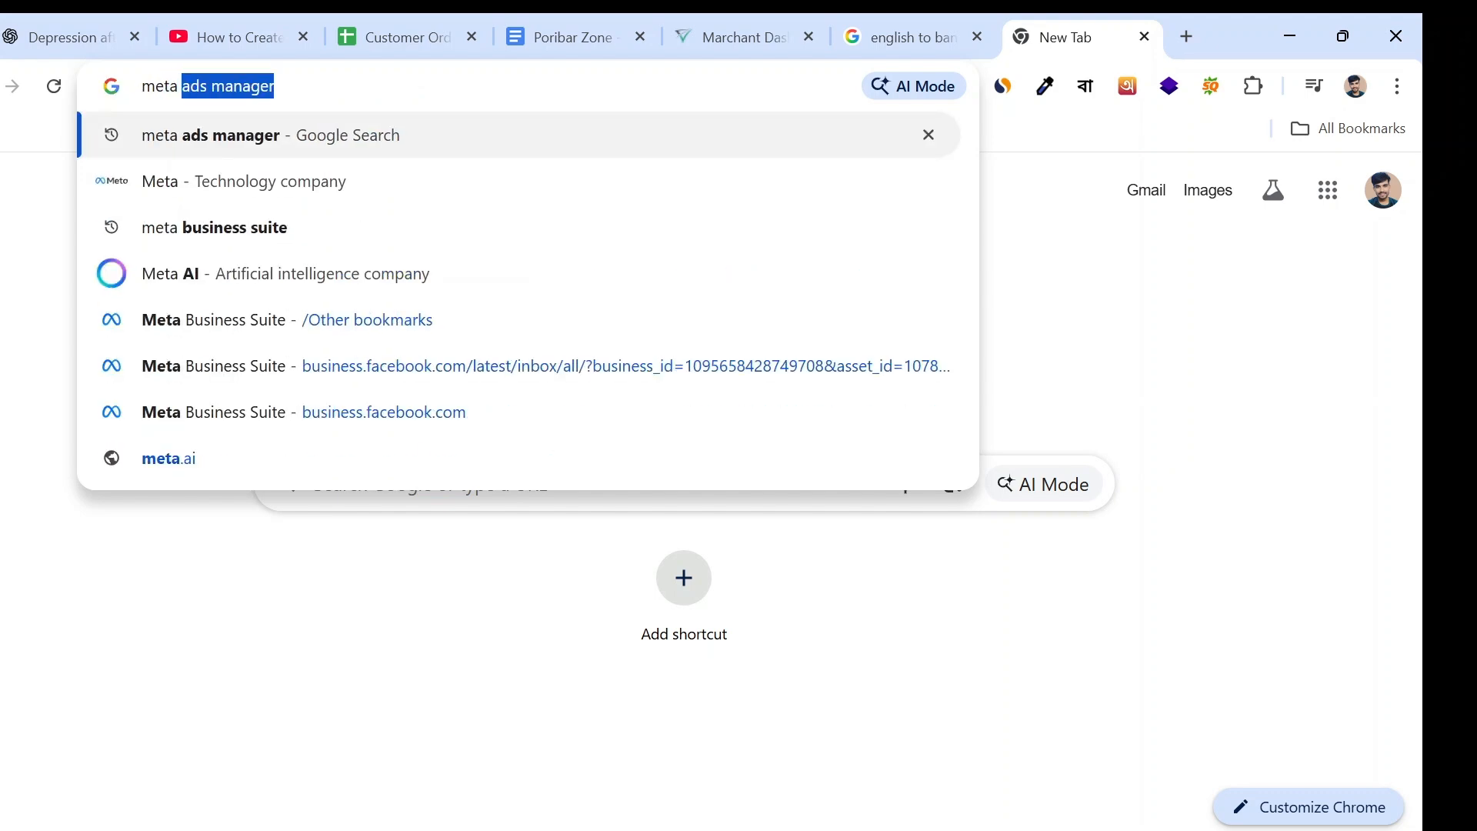
text(bsu)
key(BackSpace)
key(BackSpace)
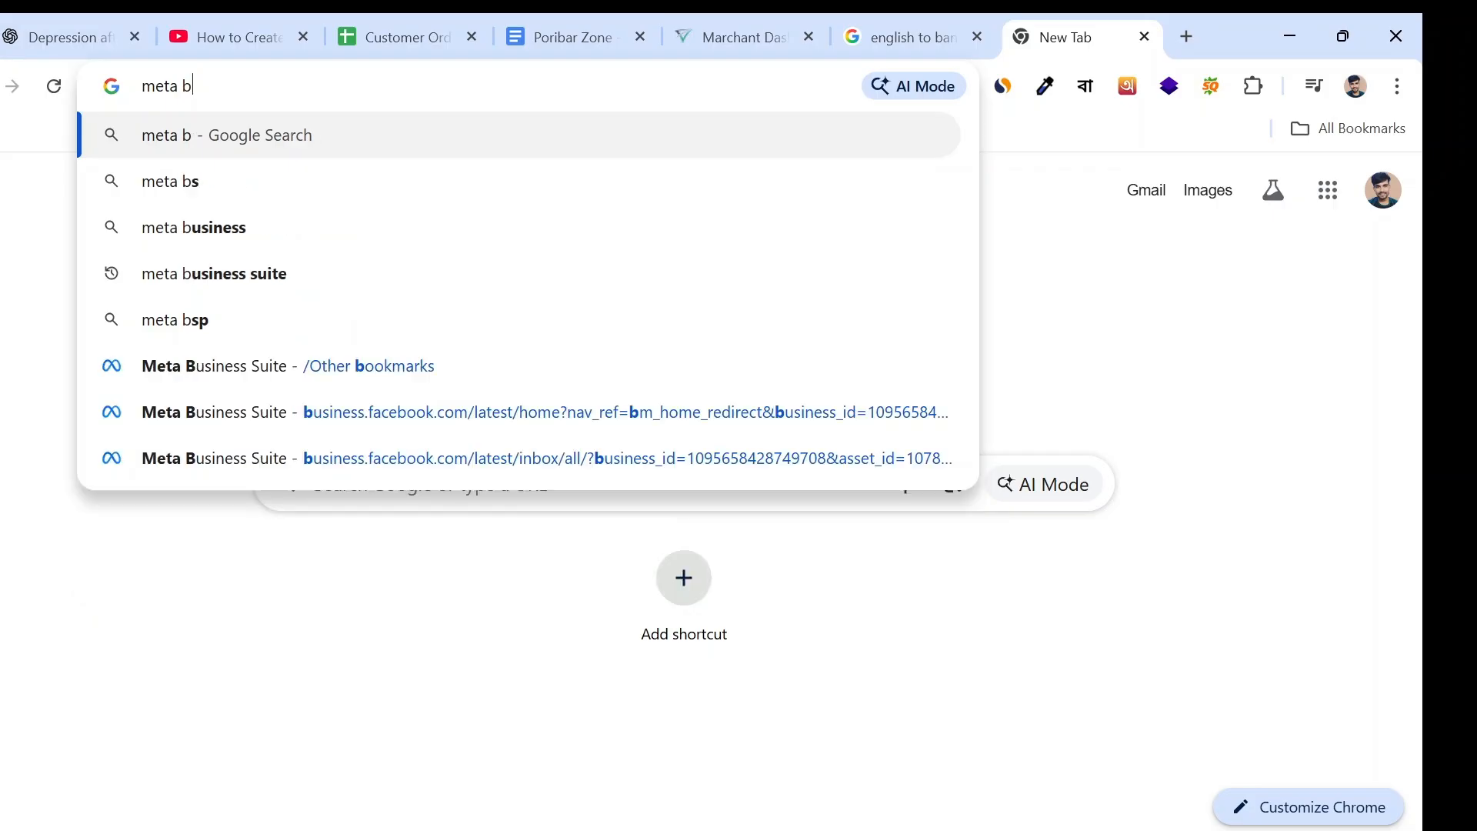
text(us)
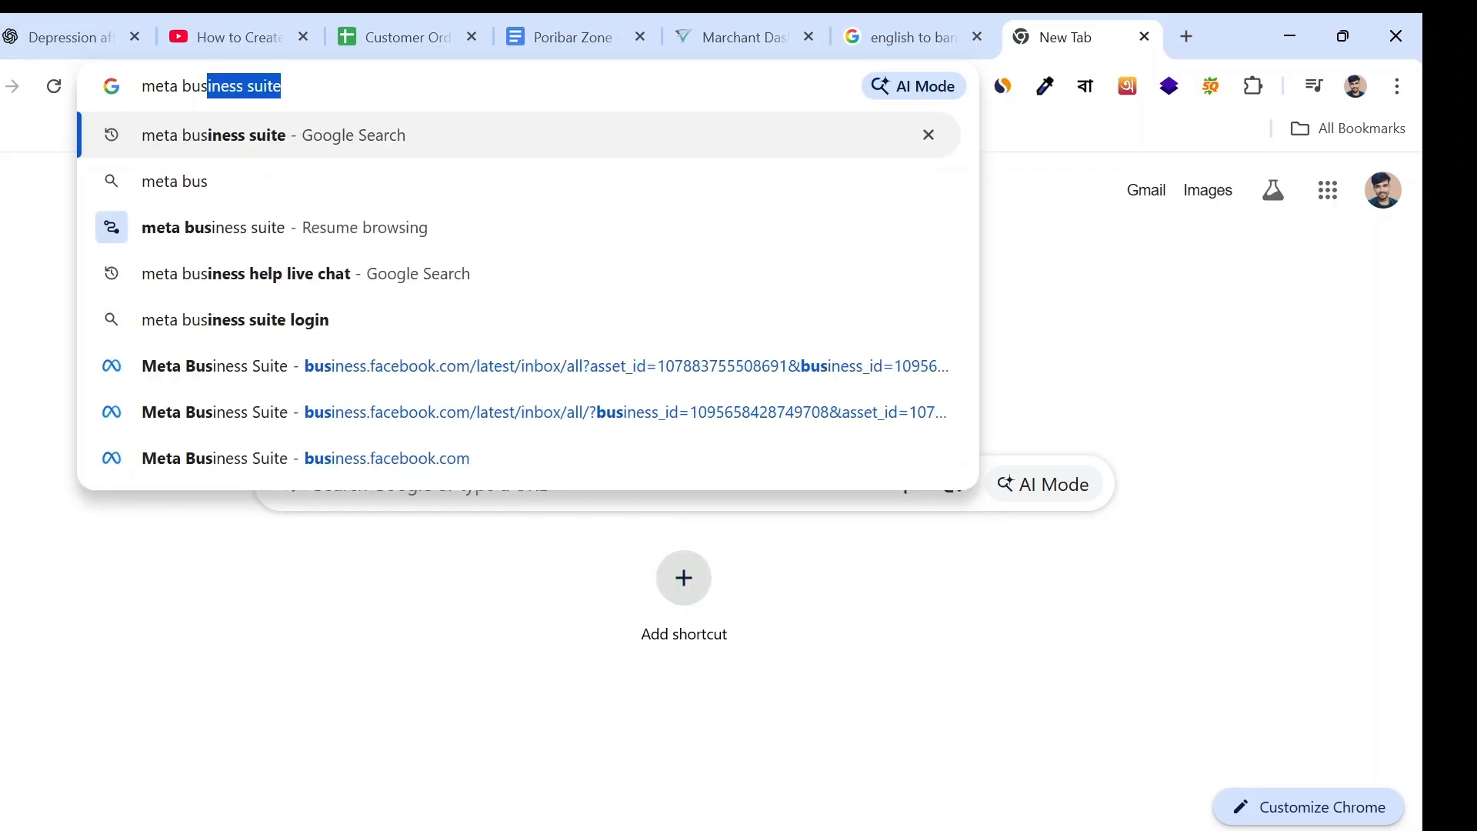
text(ines)
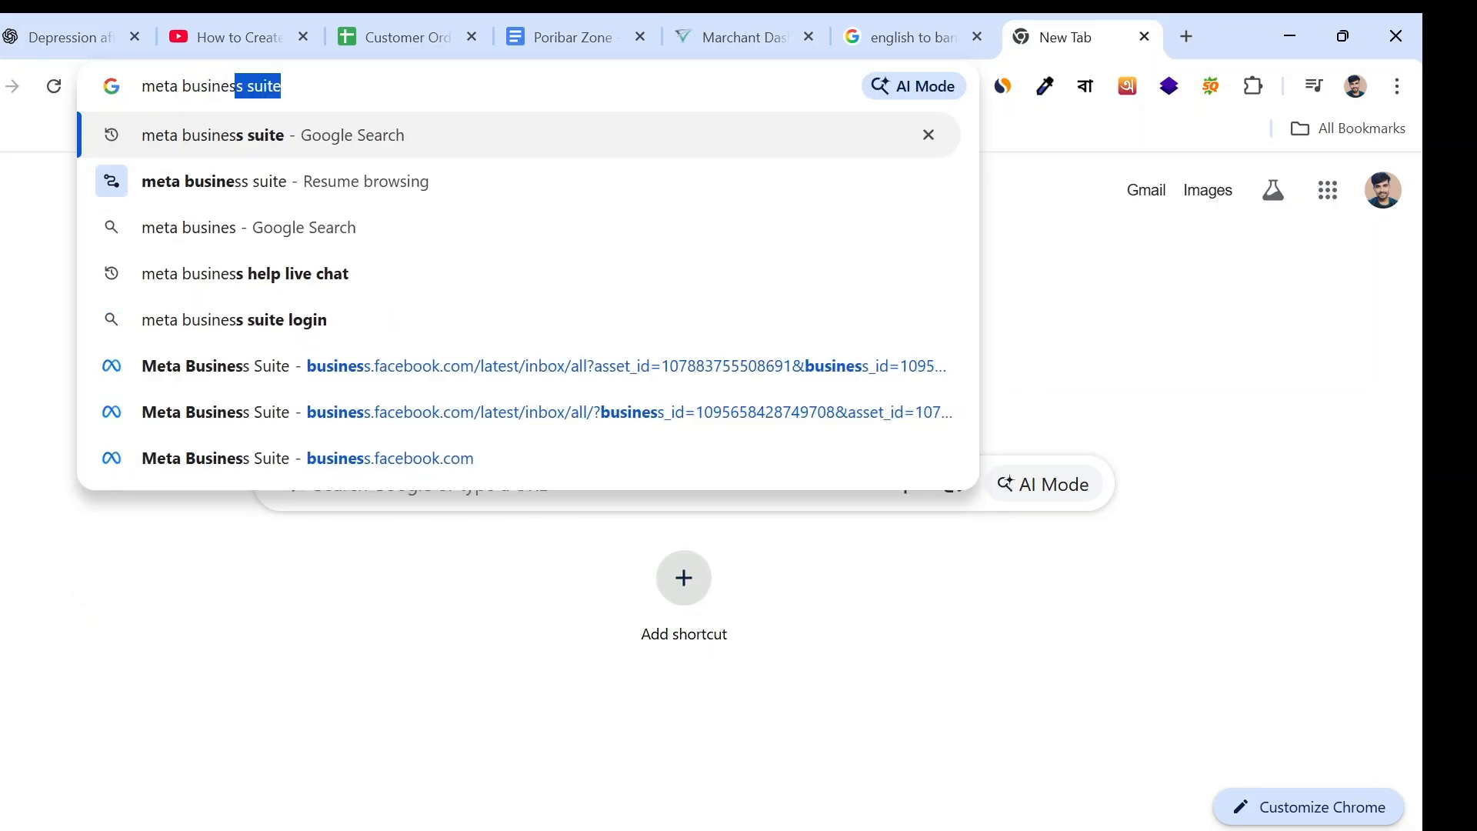
text(s maanger)
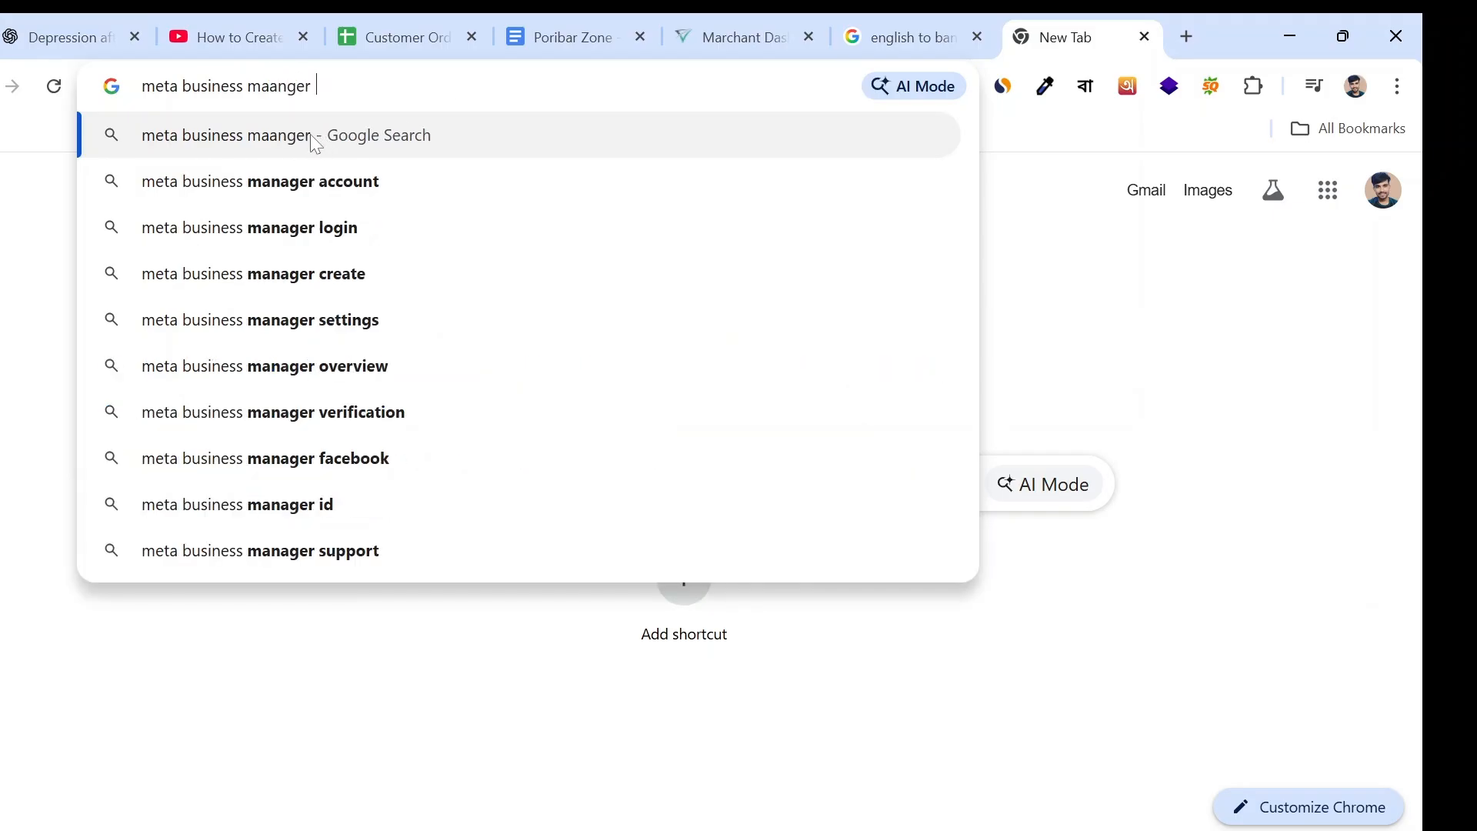
key(BackSpace)
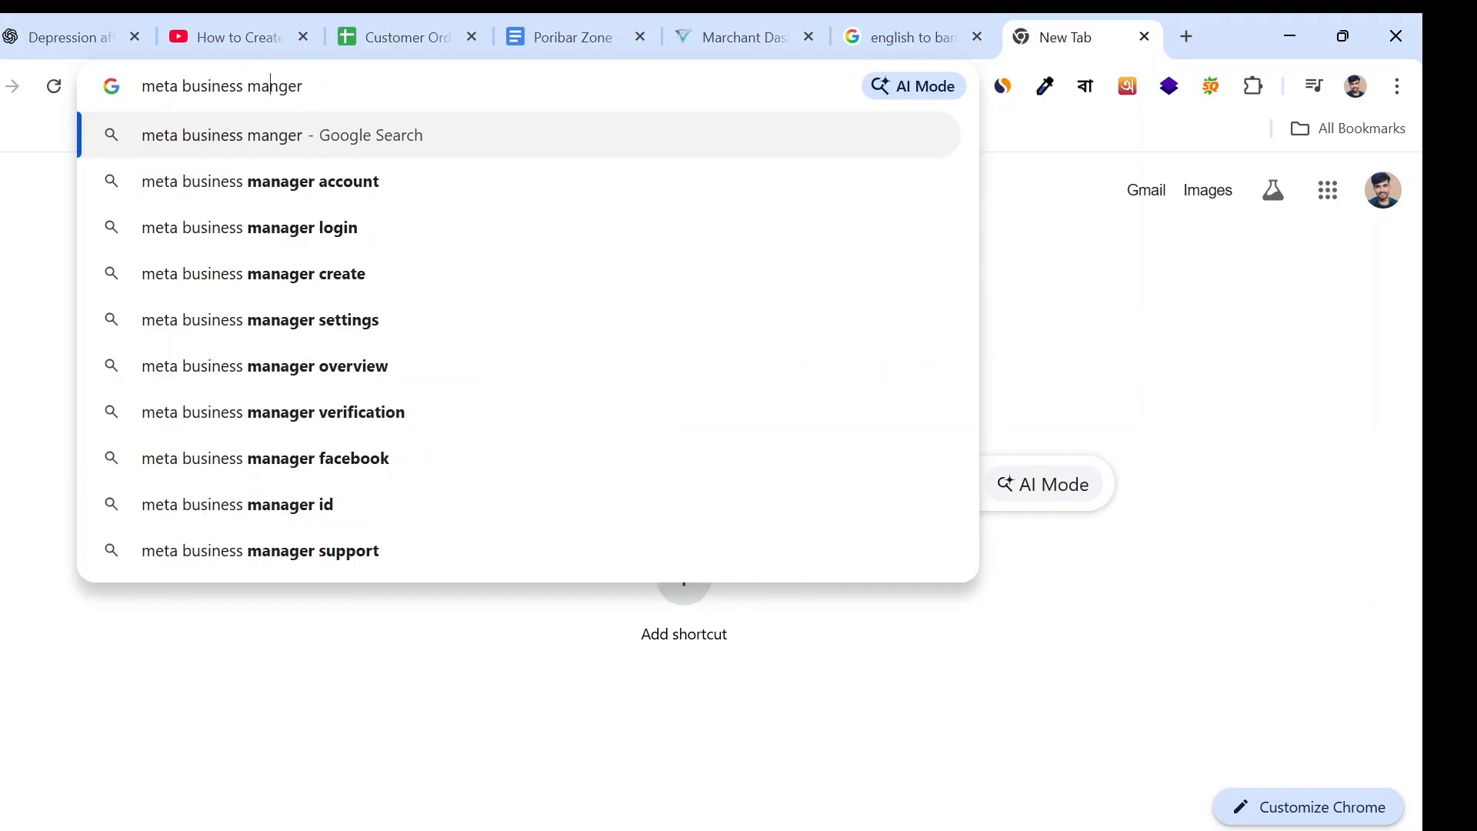
drag(278, 87, 289, 90)
click(291, 91)
text(a)
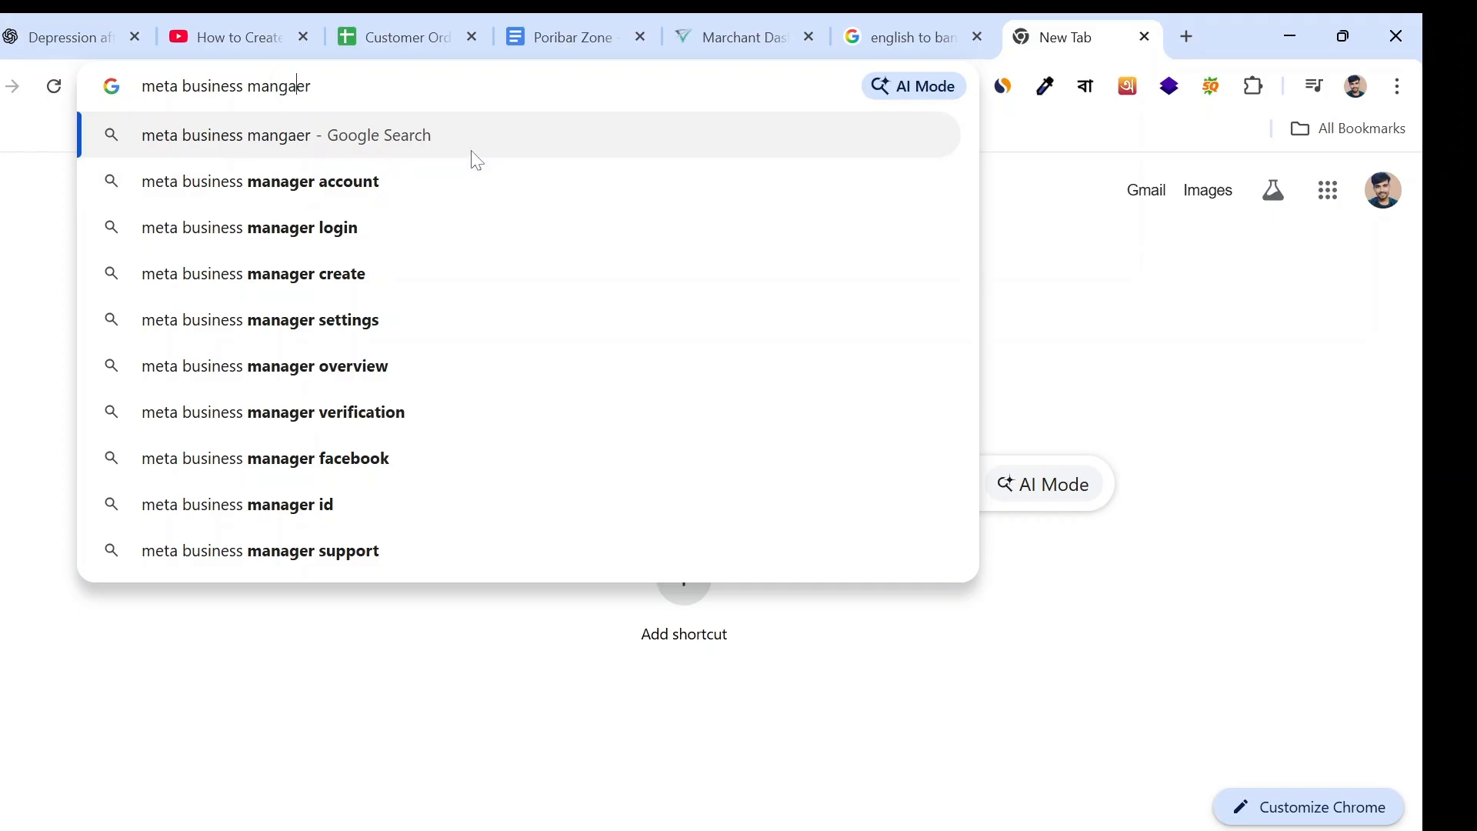
key(BackSpace)
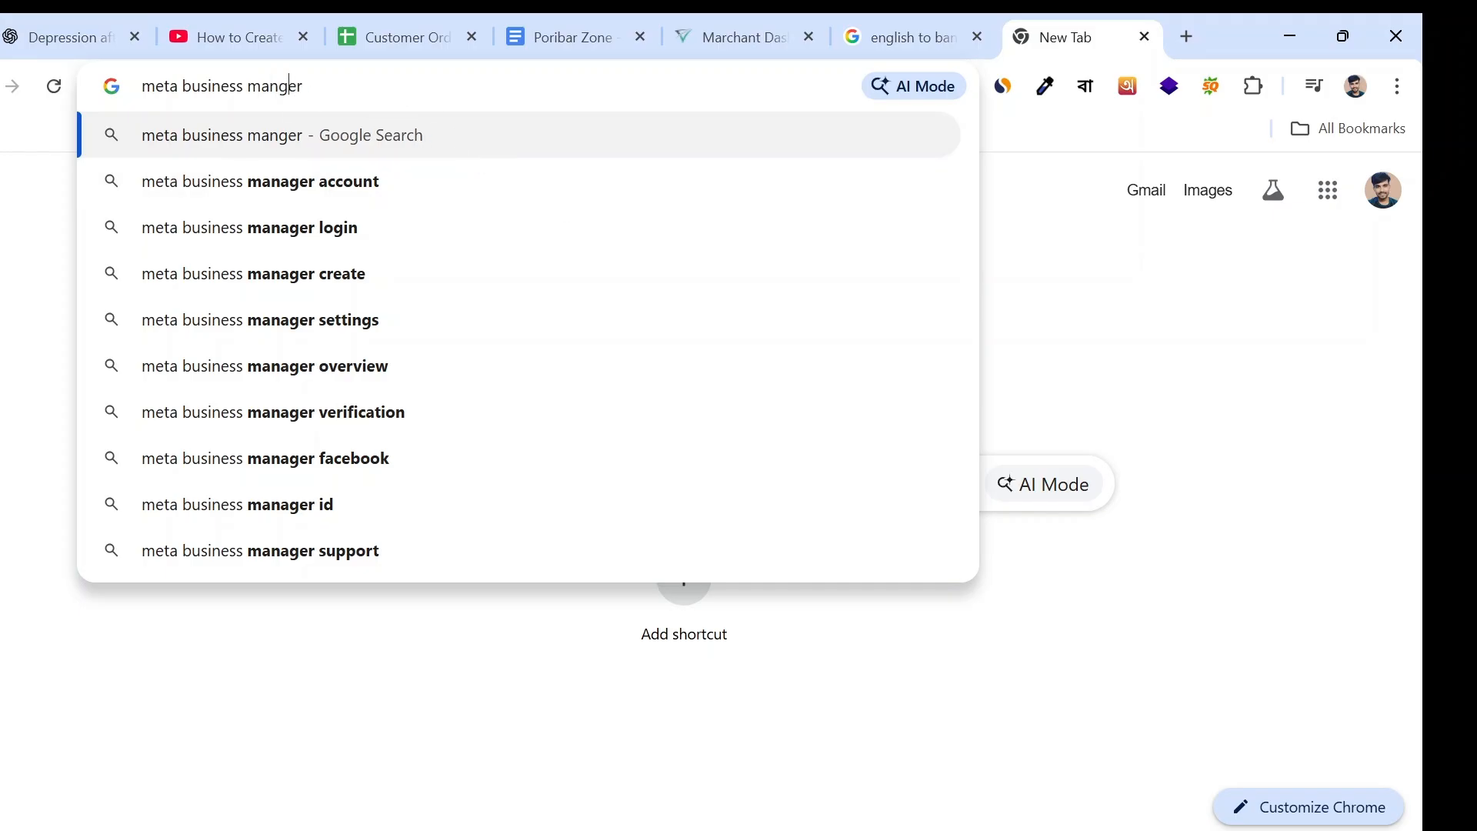
text(a)
key(Return)
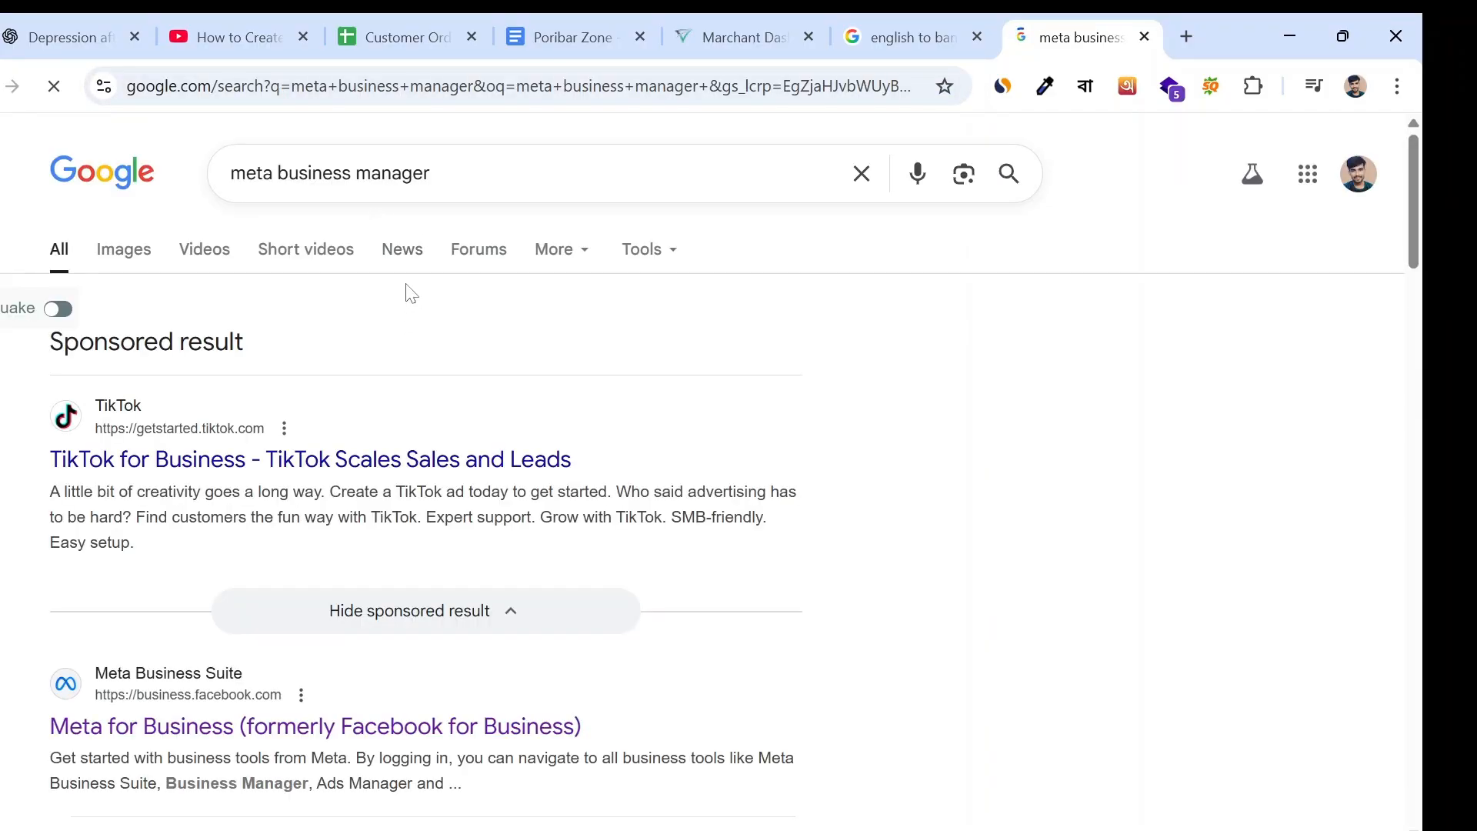
- Open the "Meta for Business (formerly Facebook for Business)" result from business.facebook.com
scroll(405, 290, down, 3)
scroll(154, 461, down, 1)
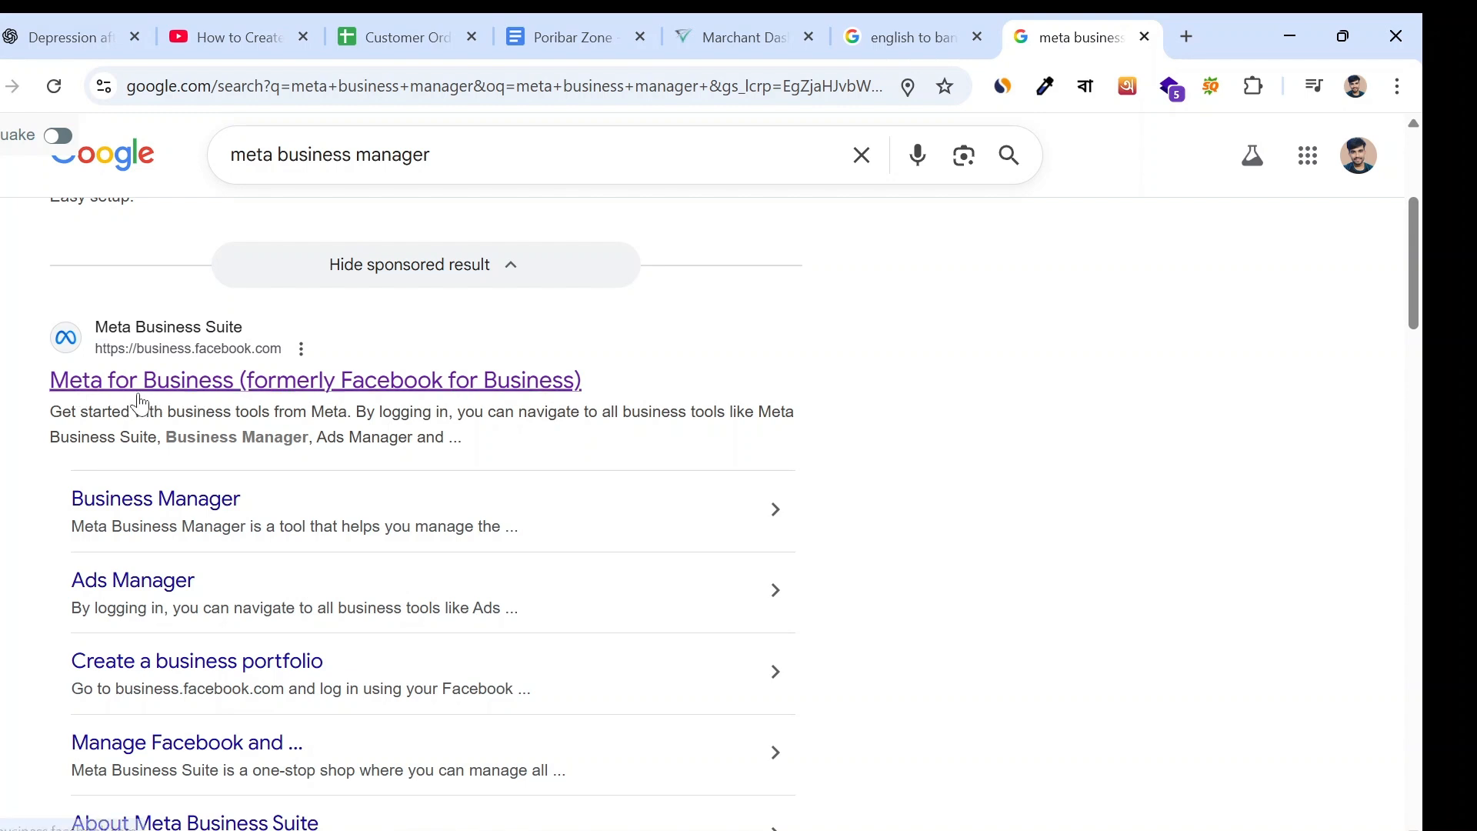
click(180, 382)
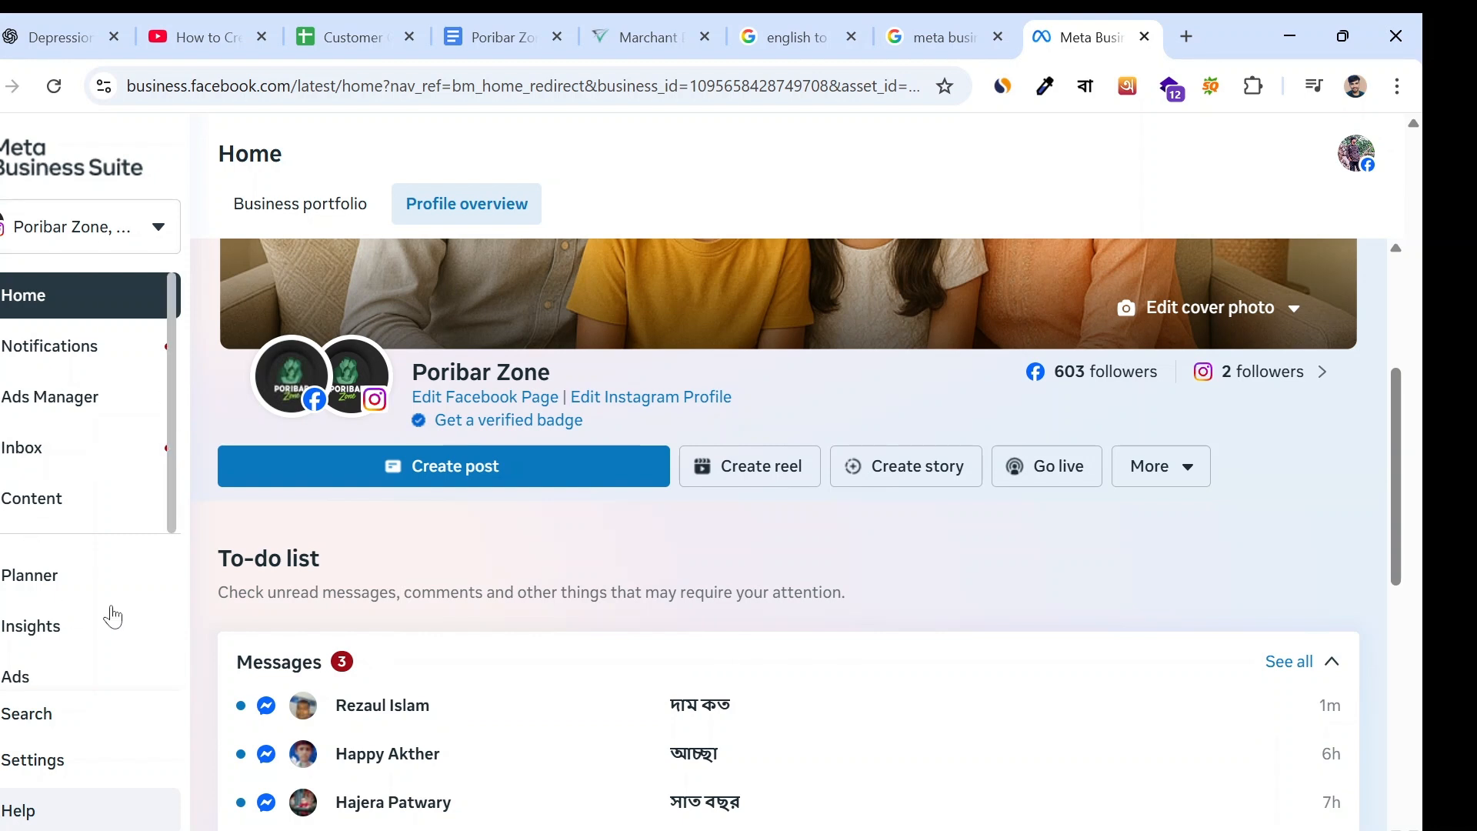
- Go from the Meta Business Suite home page to Ads Manager through the Help options
scroll(111, 600, down, 3)
scroll(127, 574, up, 3)
click(20, 817)
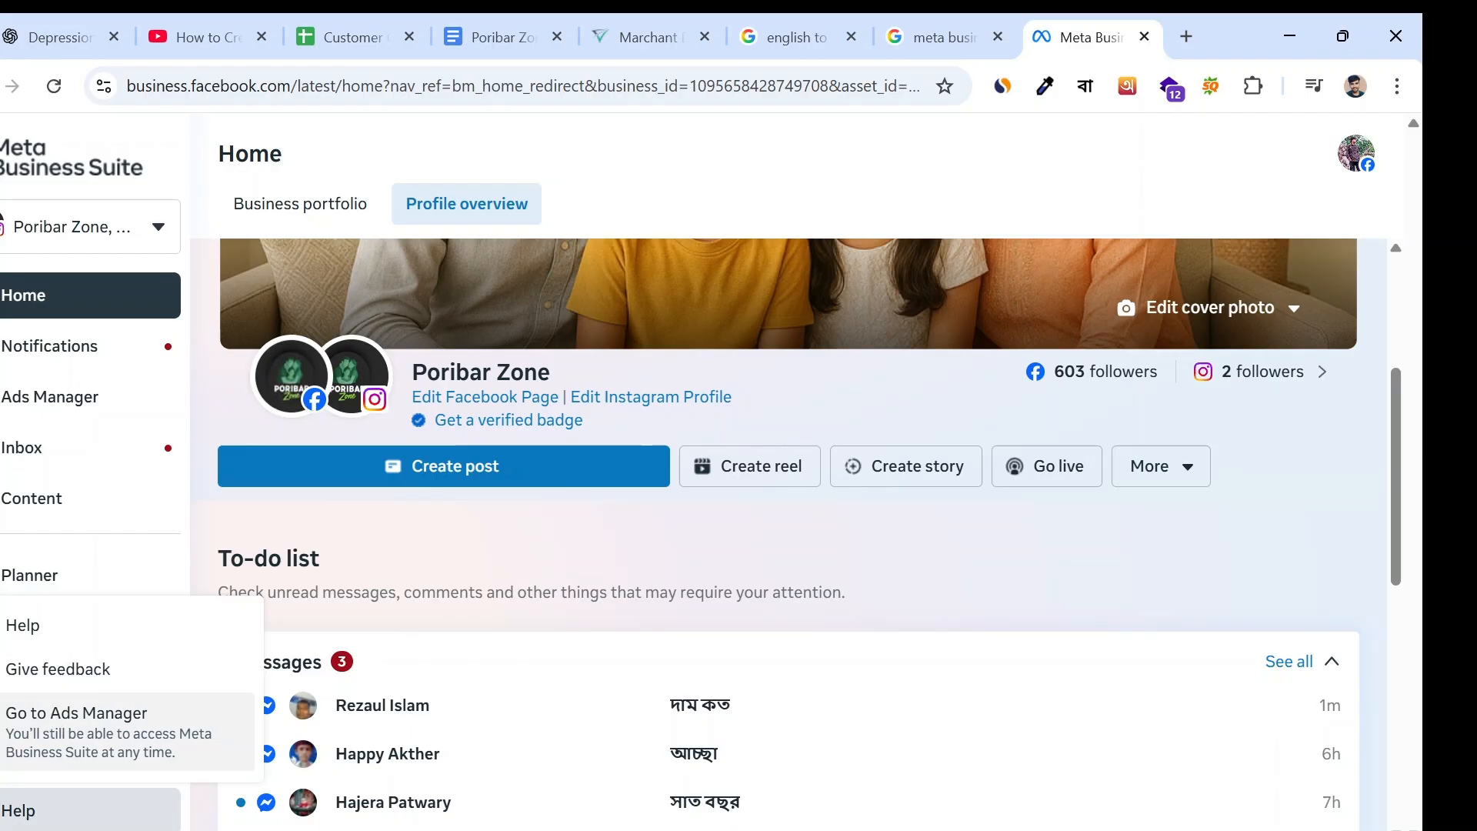
click(83, 723)
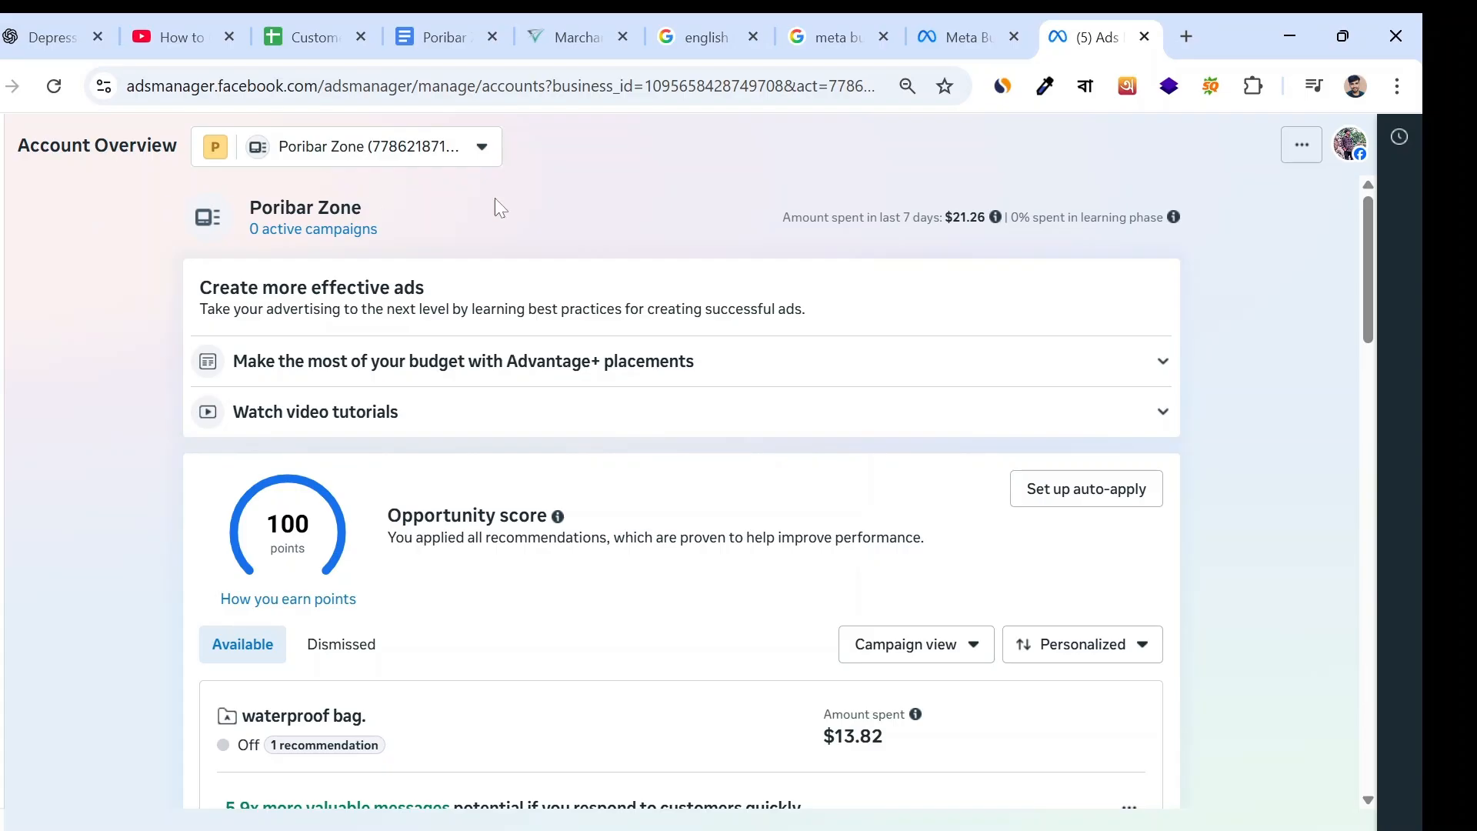
- Start creating a new business portfolio from the ad account selector in the Account Overview
drag(901, 713, 140, 188)
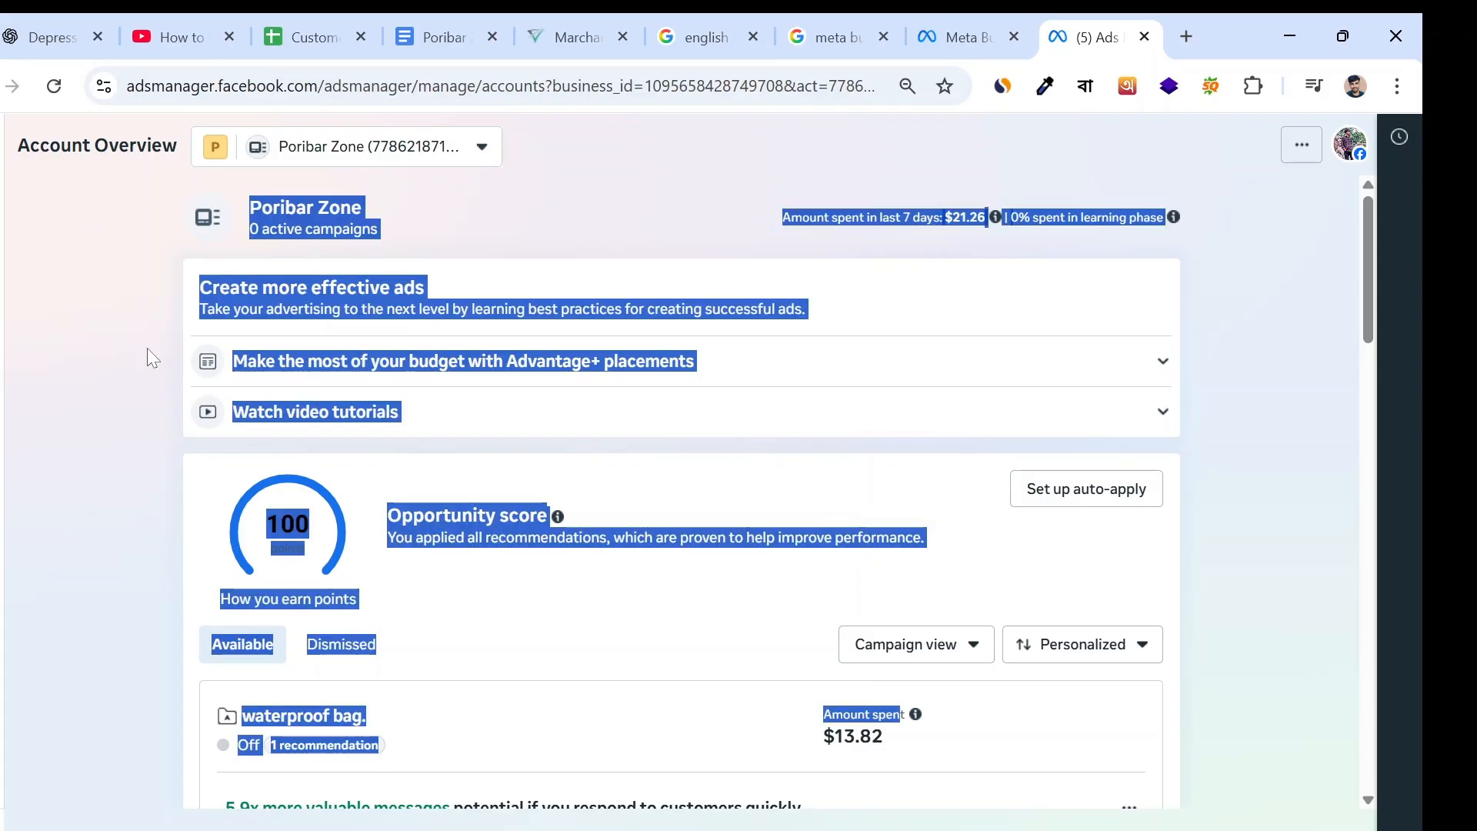
click(77, 346)
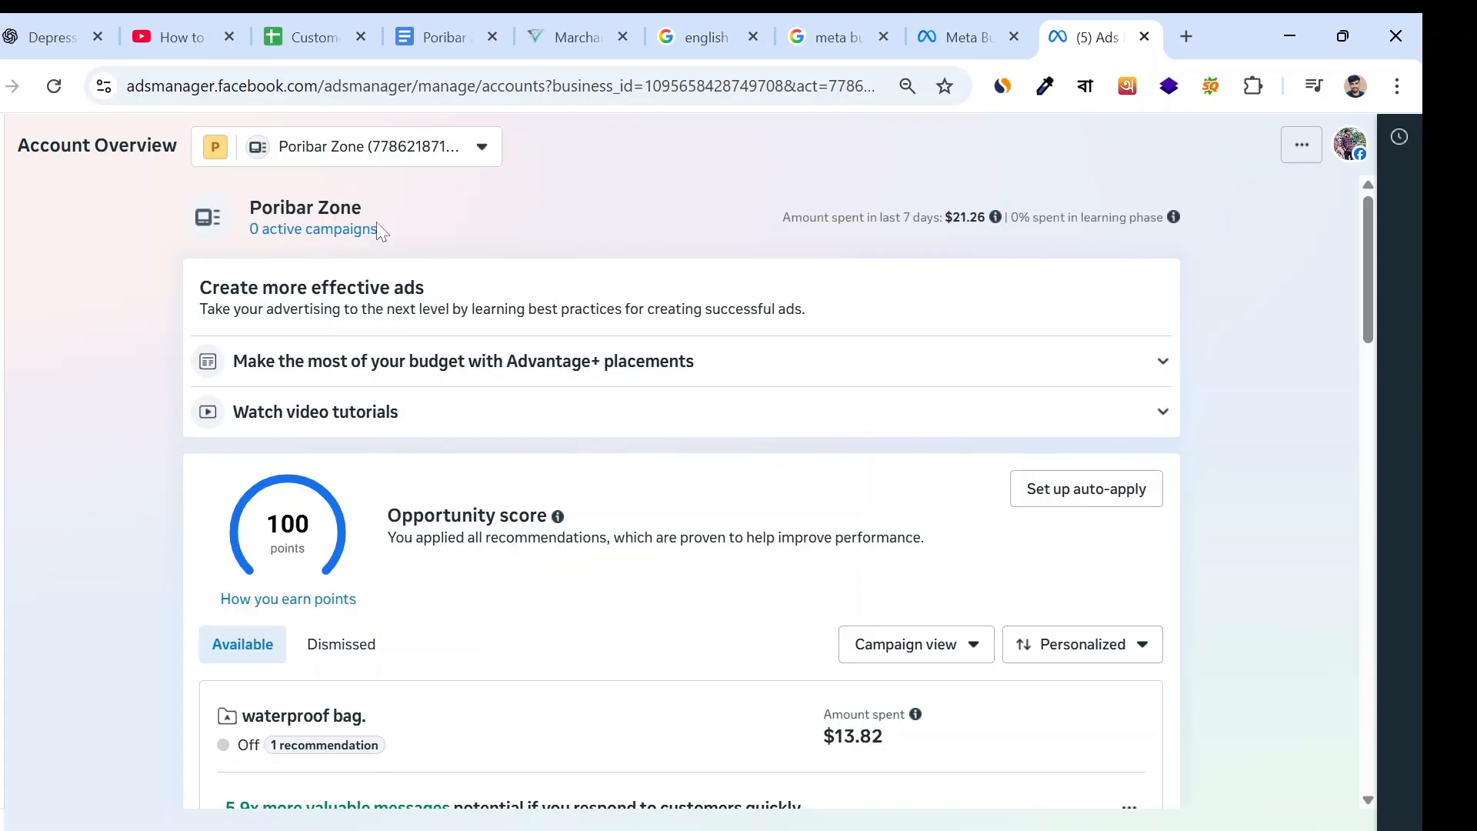
click(464, 163)
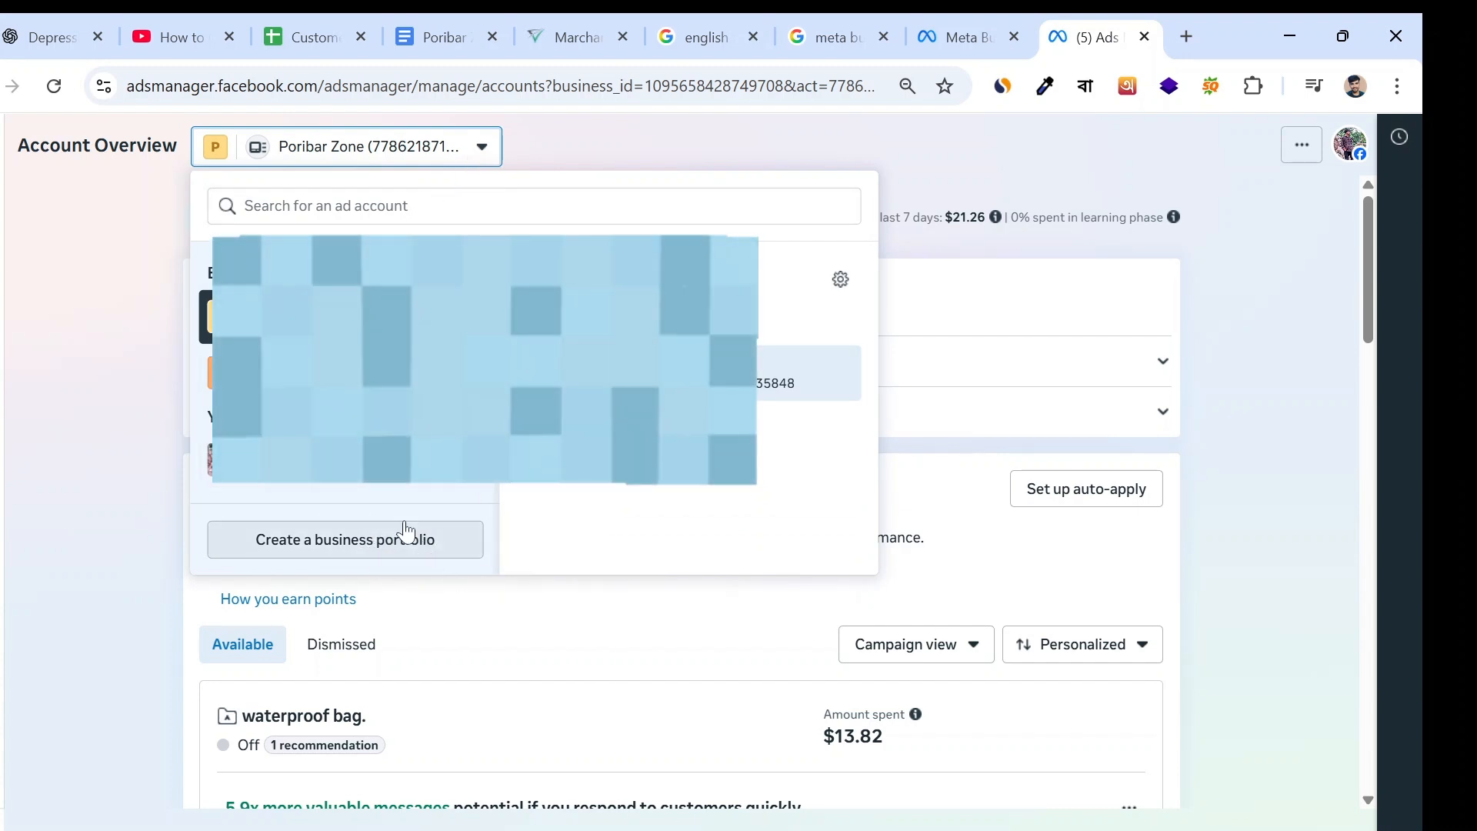
click(341, 540)
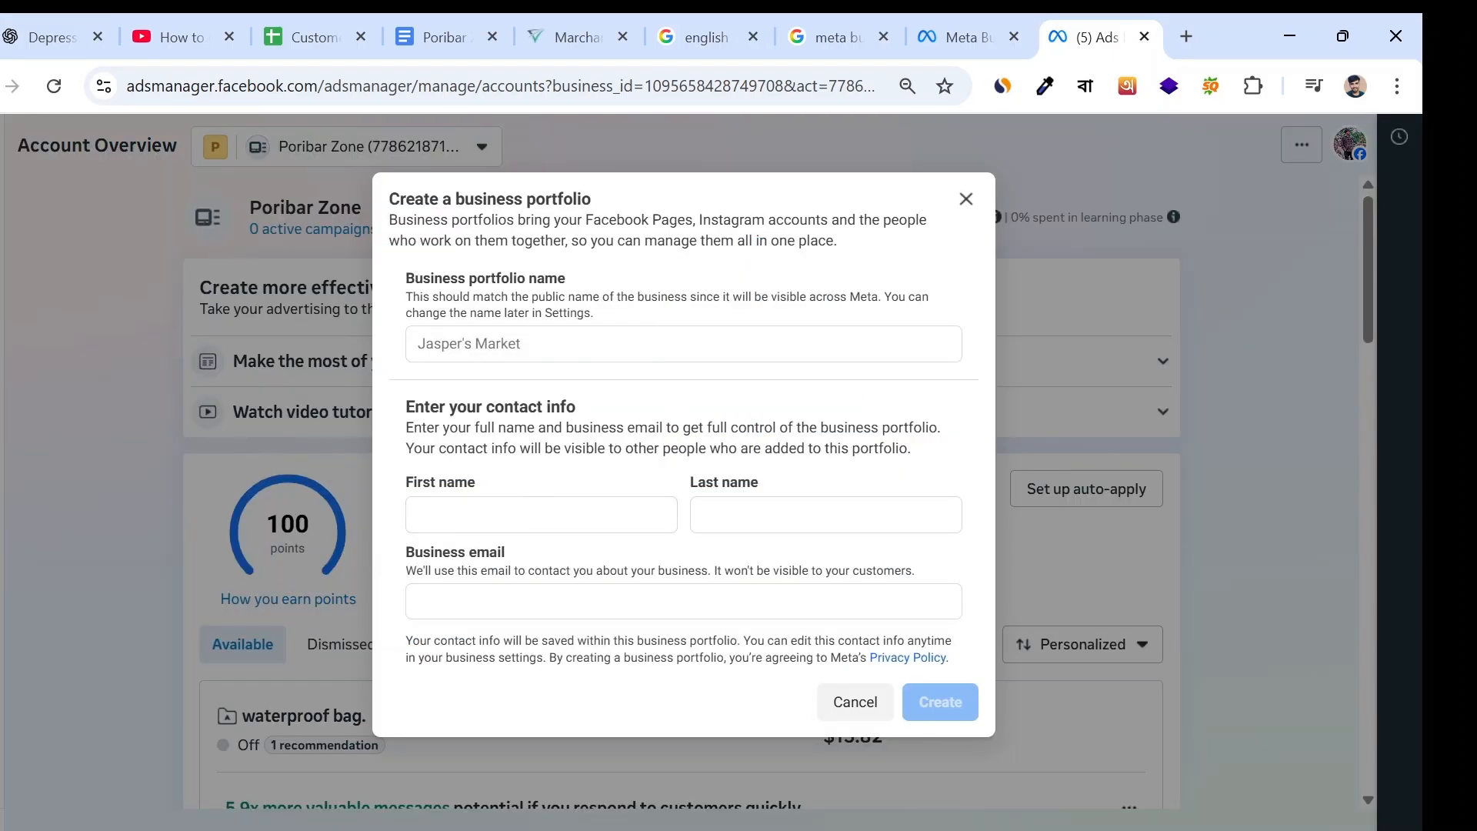
- Set the business portfolio name to the saved suggestion "Poribar Zone"
click(585, 351)
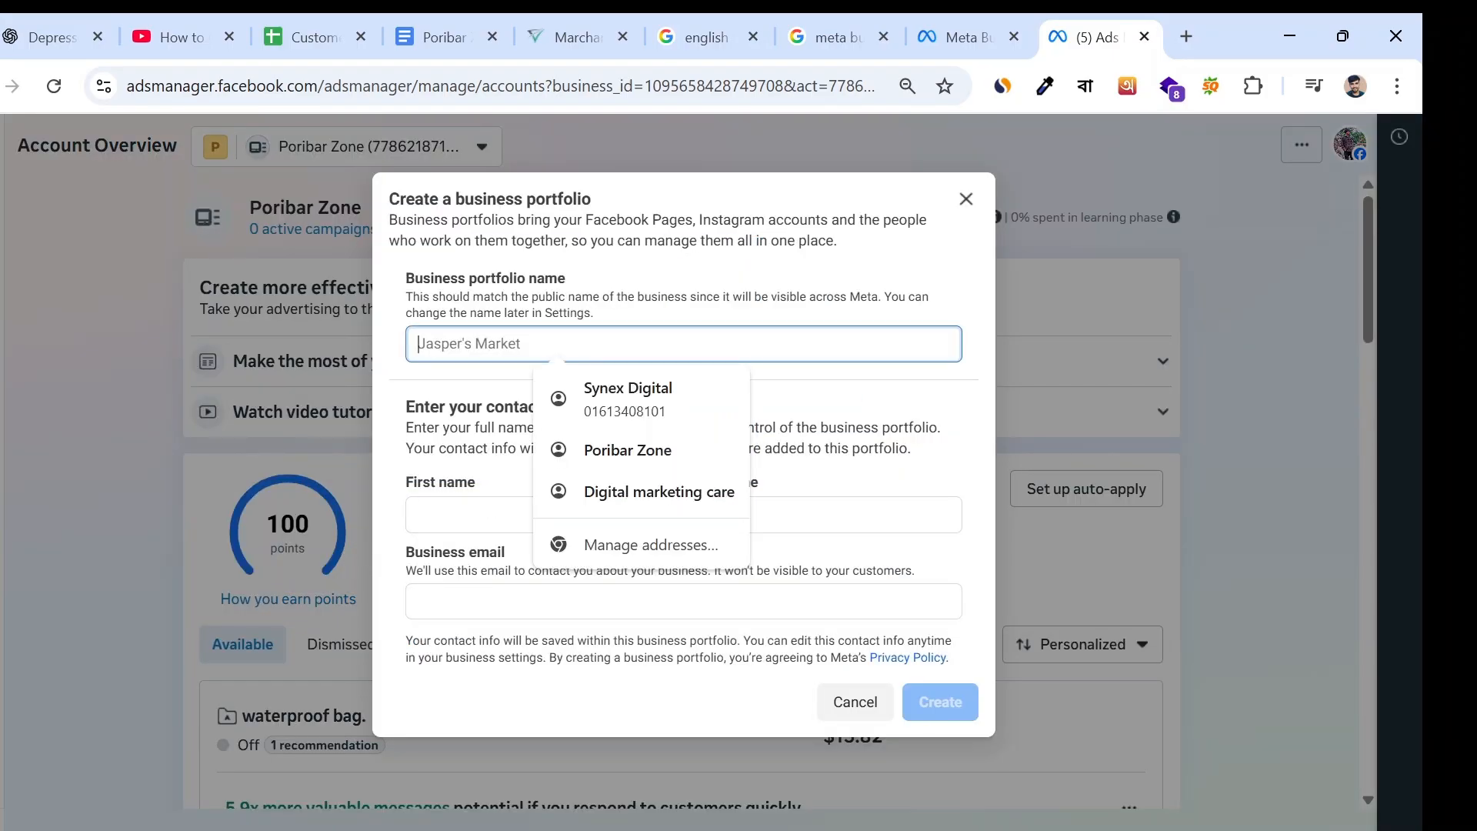
click(601, 307)
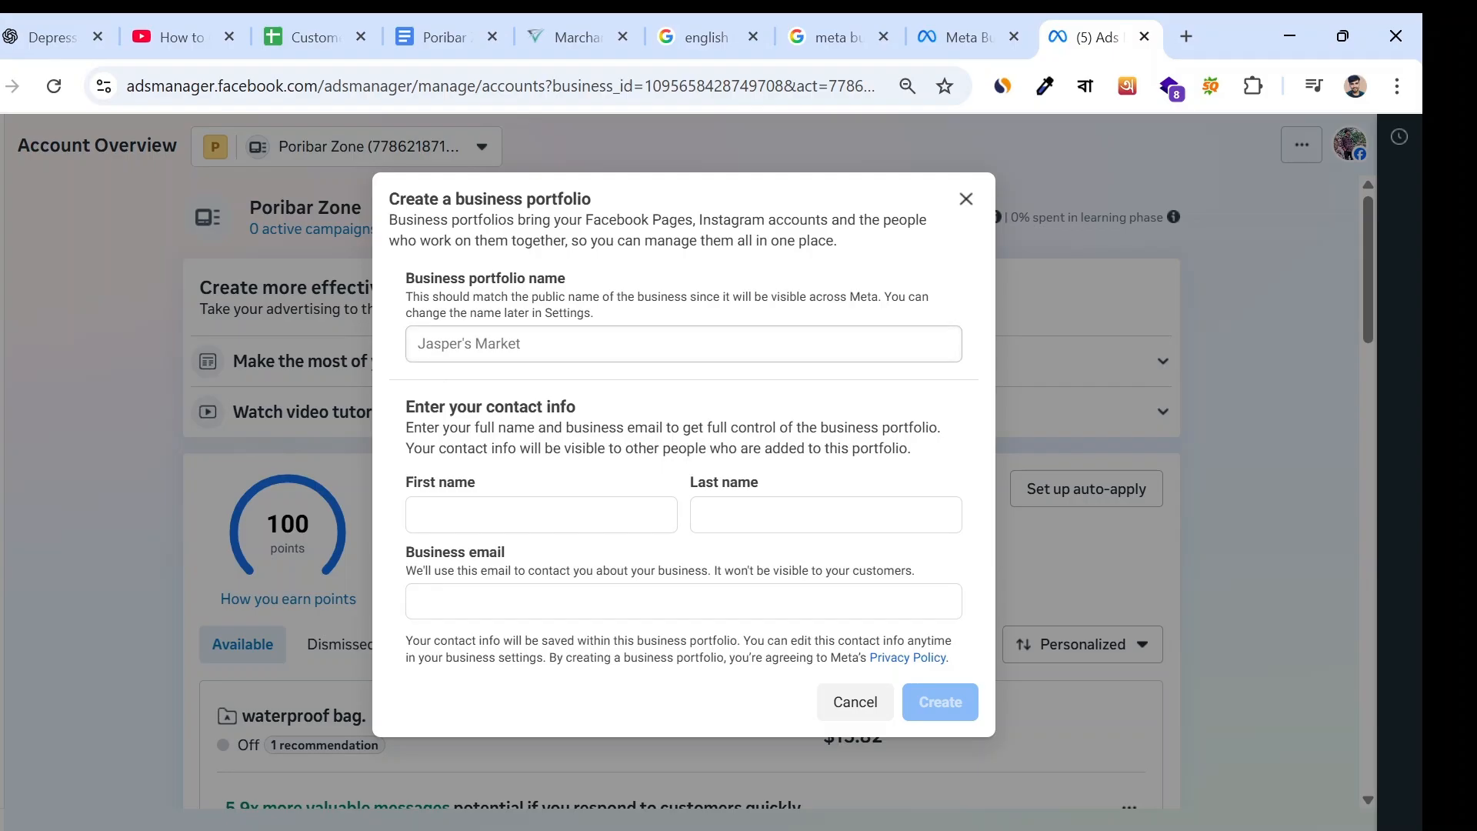
click(663, 343)
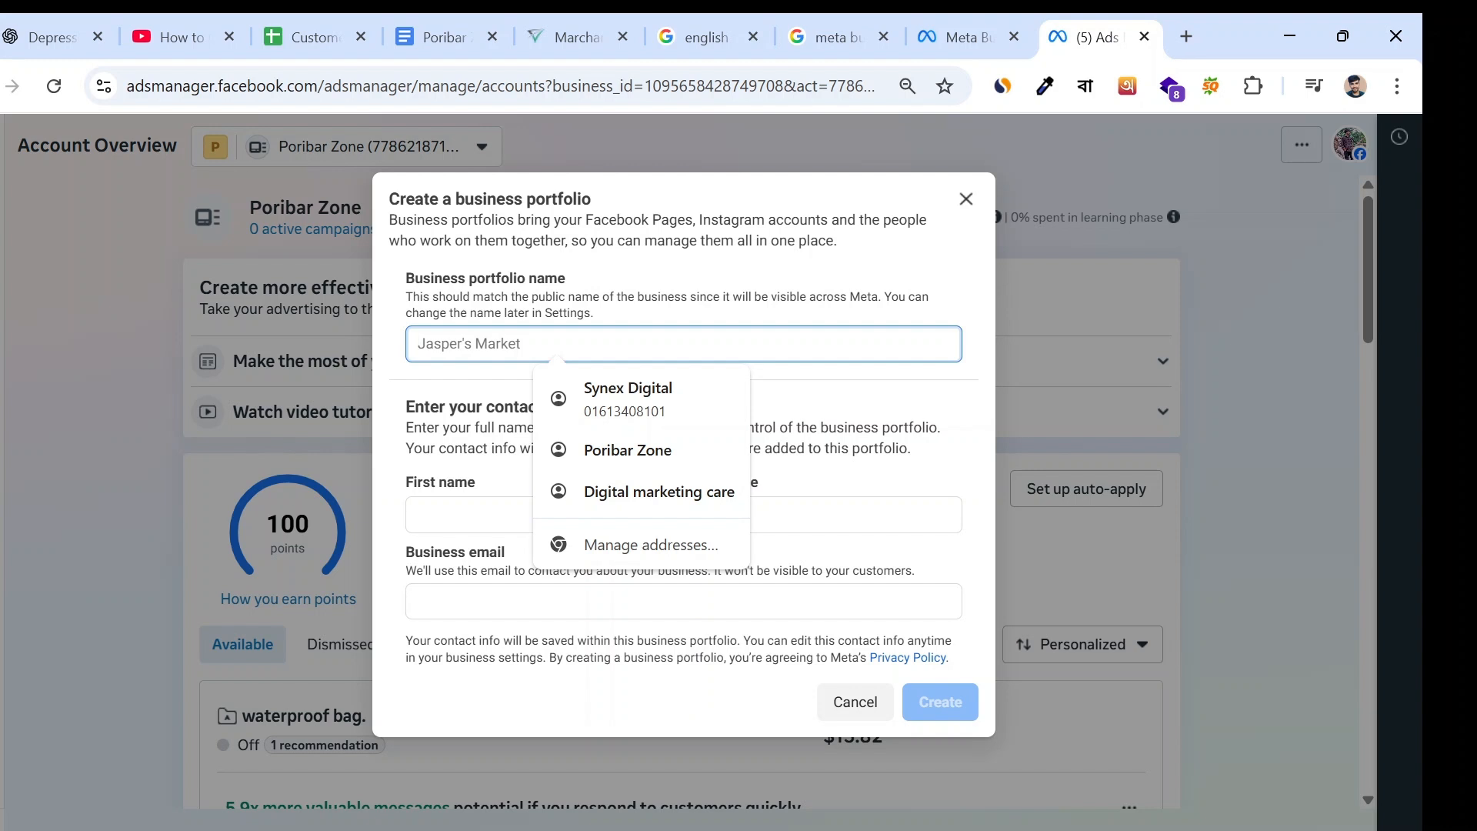
click(585, 452)
- Fill in the portfolio's contact info with the owner's first name, last name and business email
click(542, 515)
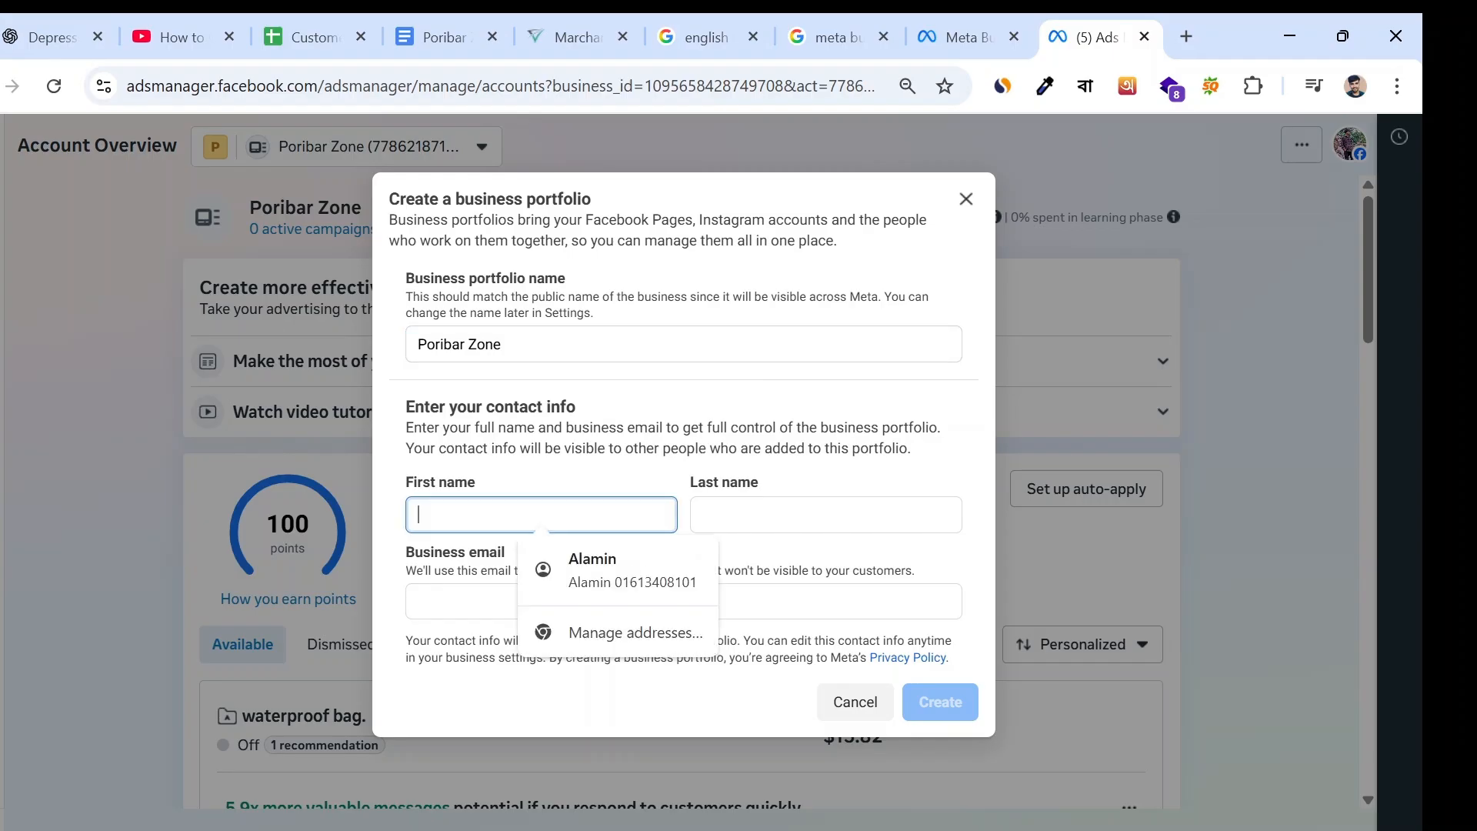
key(Down)
key(Return)
key(Tab)
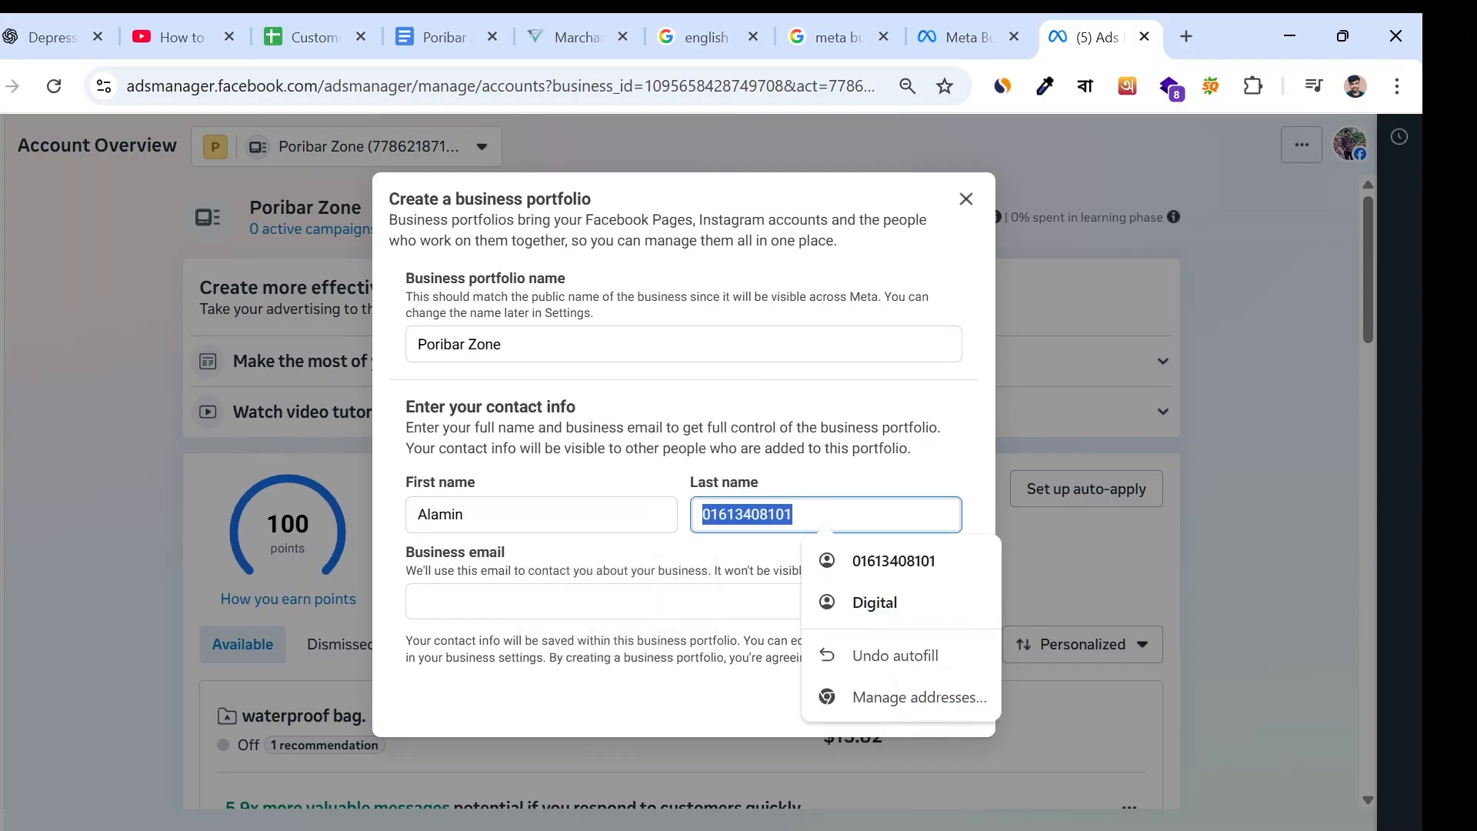
key(BackSpace)
text(hossain)
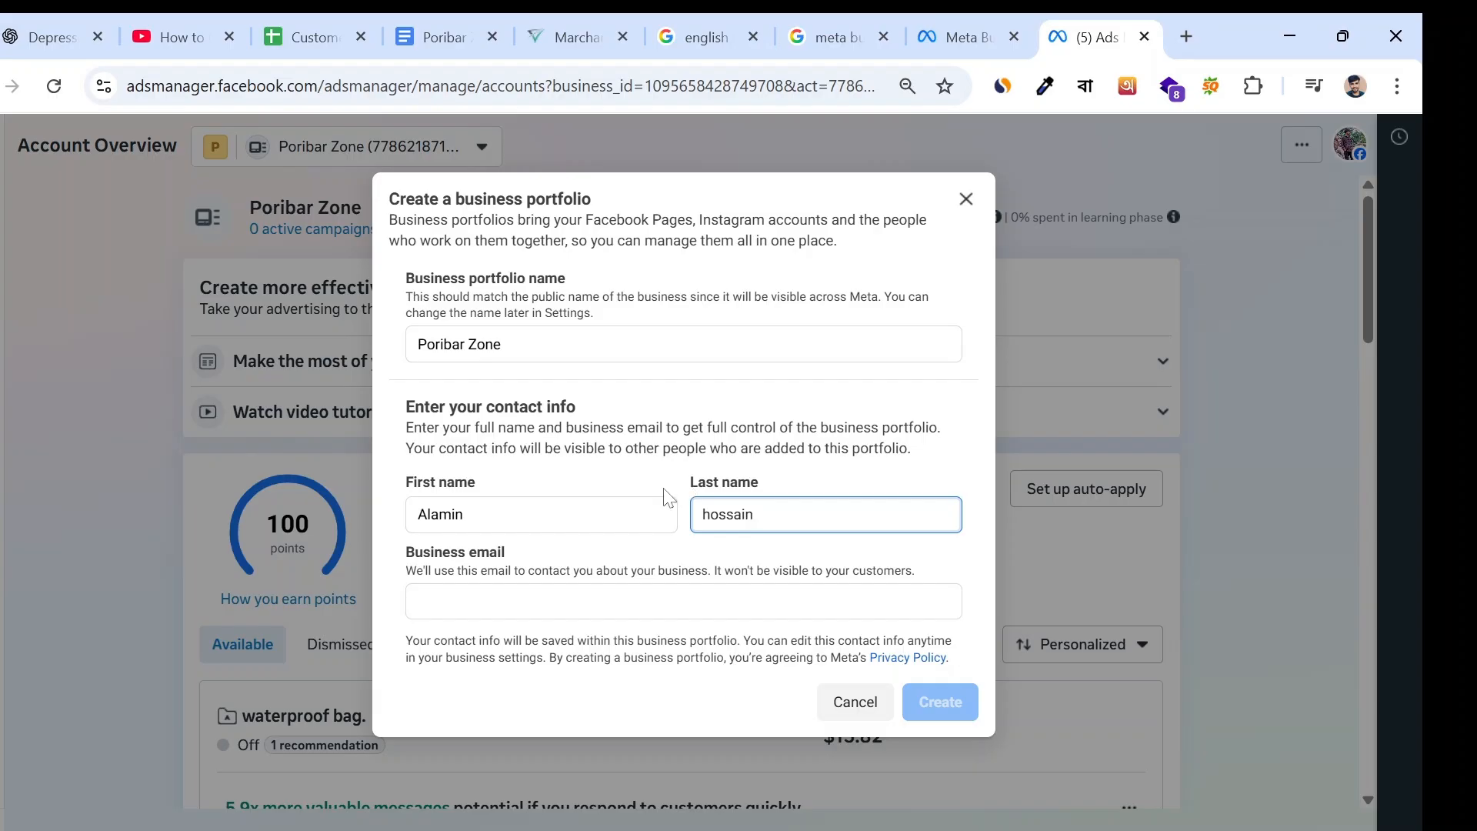
click(554, 600)
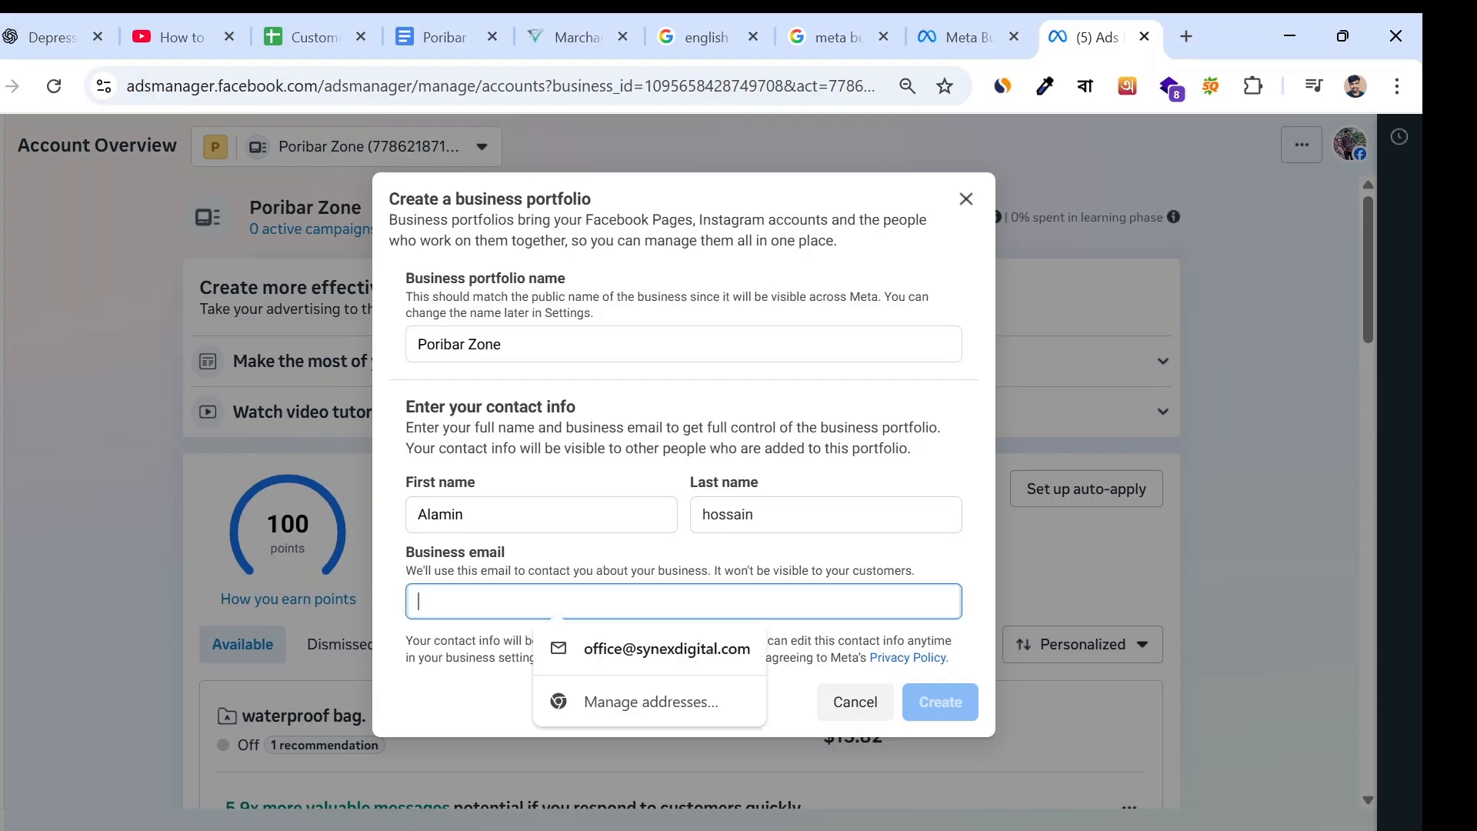
click(603, 648)
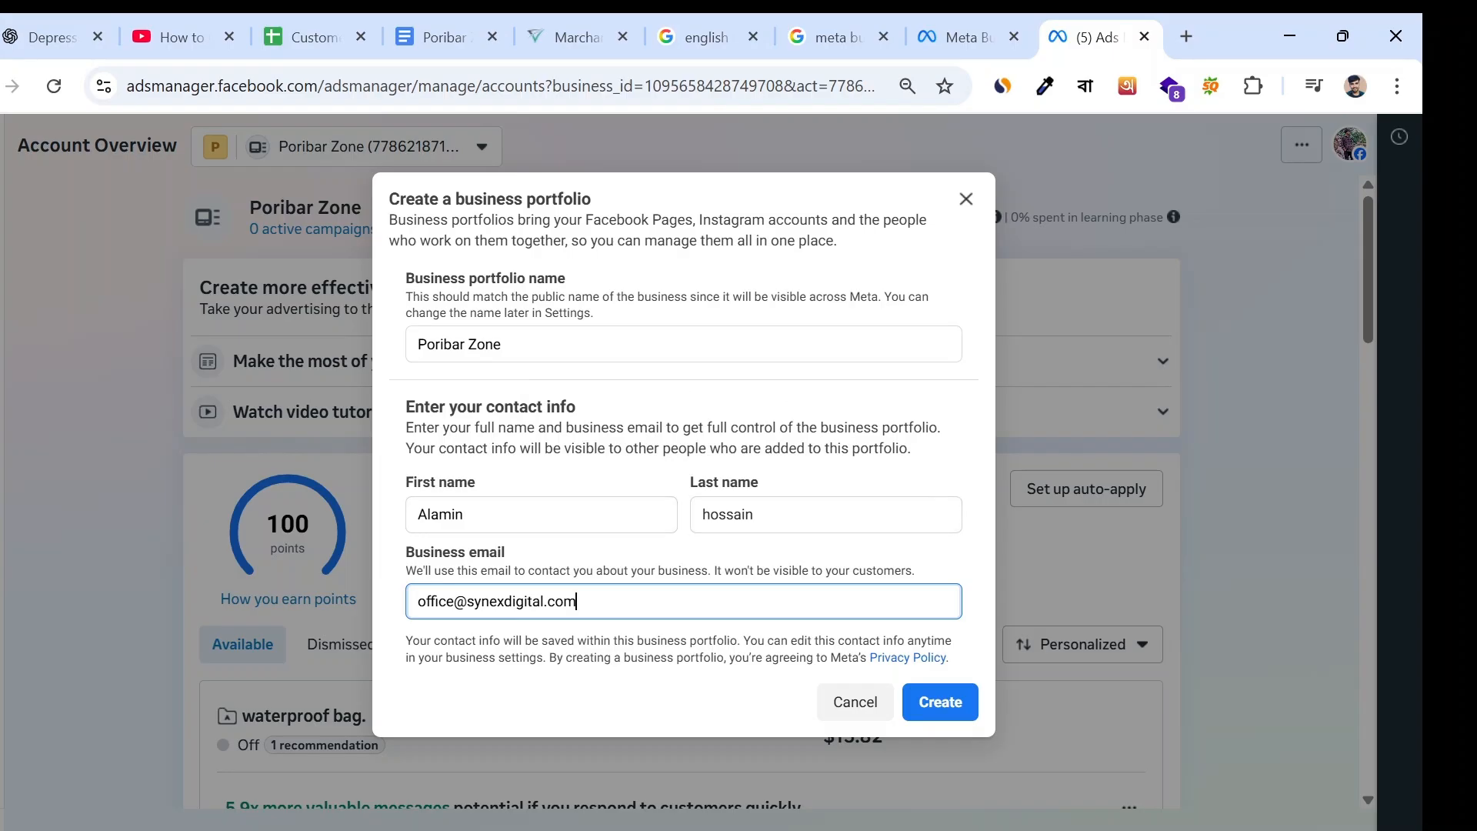
- Discard the new business portfolio form and open the business settings of the existing Poribar Zone portfolio
click(966, 200)
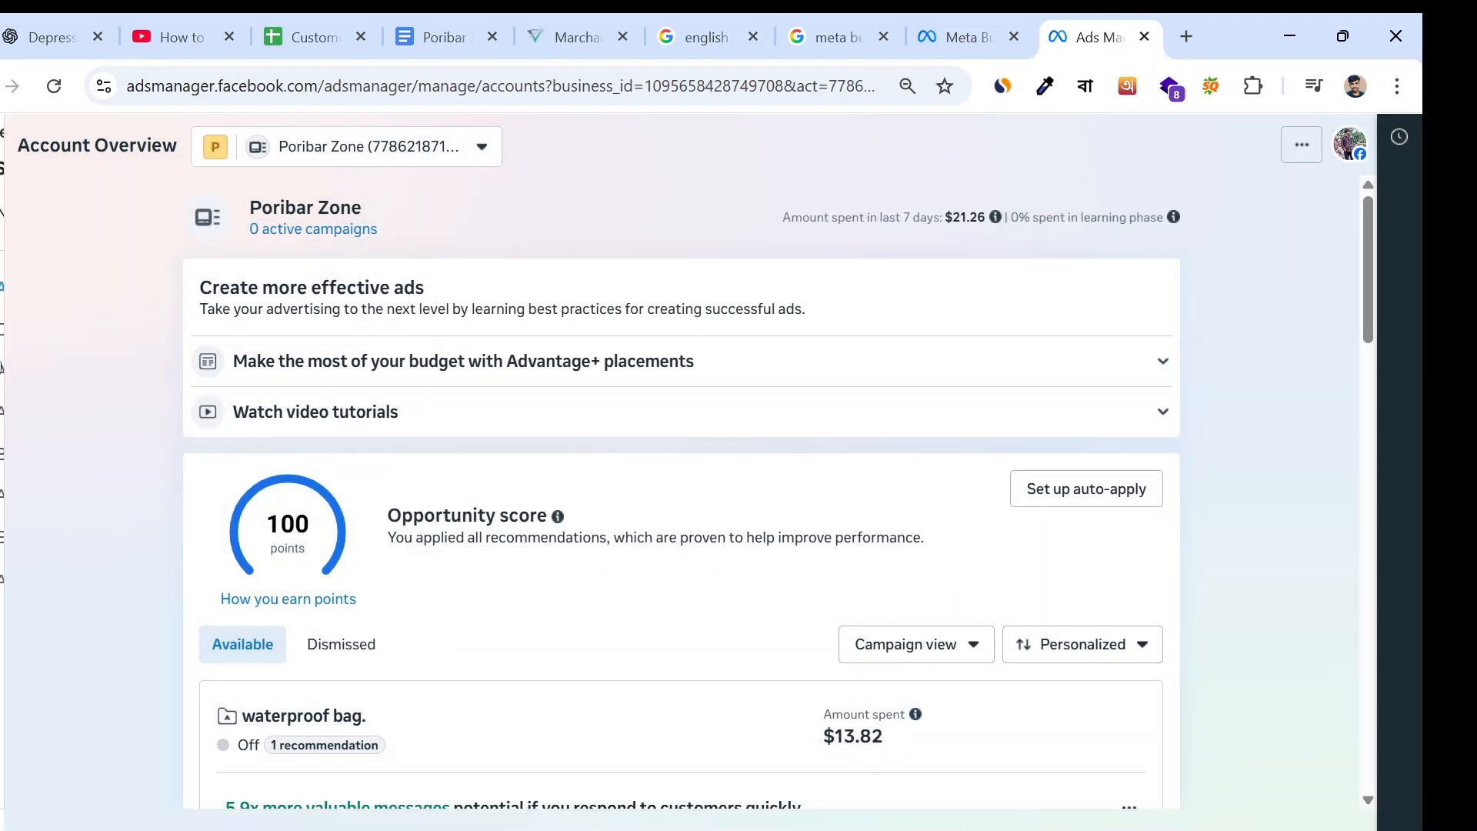
mouse_move(30, 409)
click(367, 146)
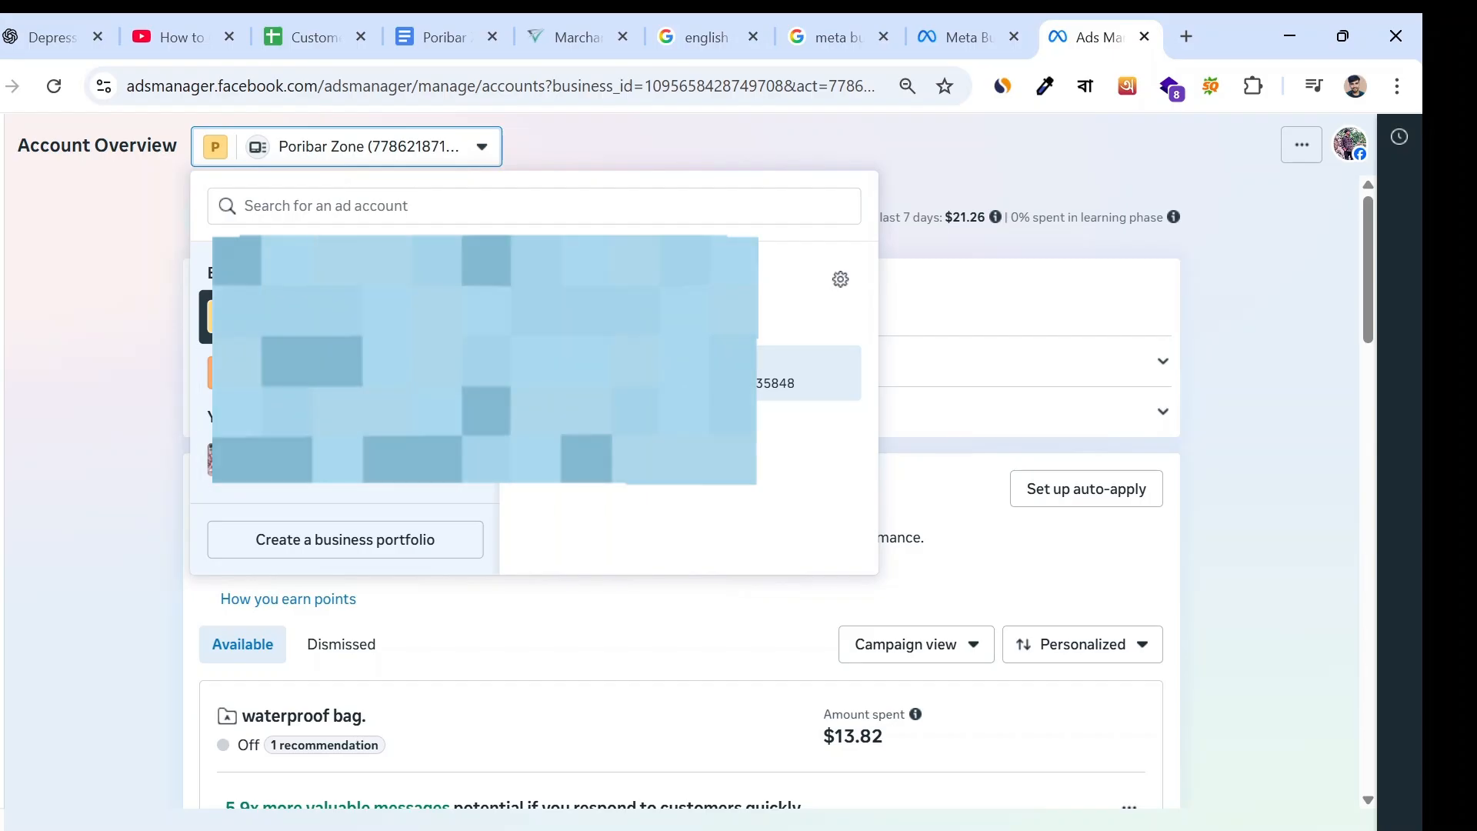
click(843, 281)
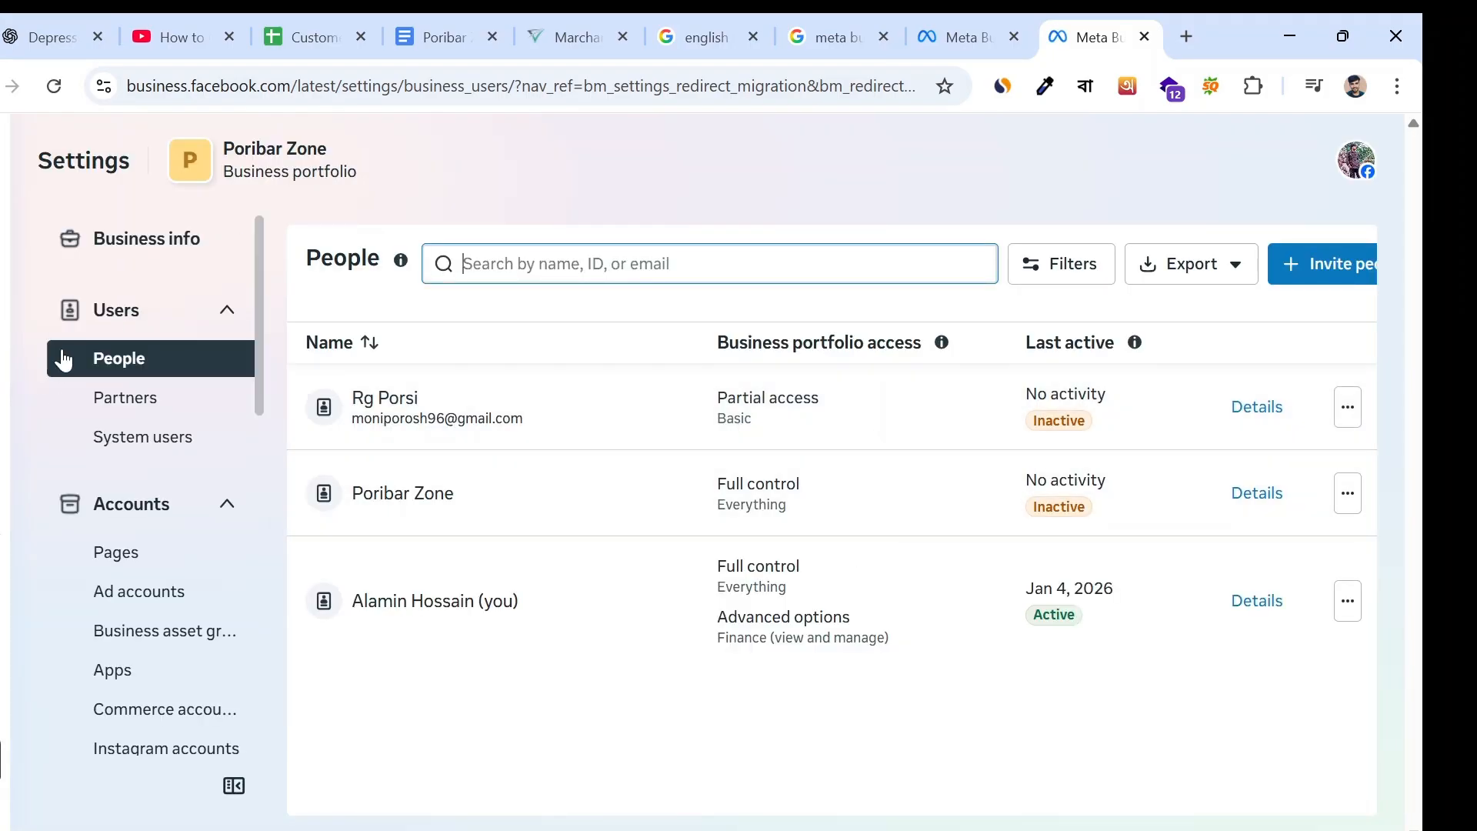
- Open the portfolio's business info and look through the available settings sections
click(181, 231)
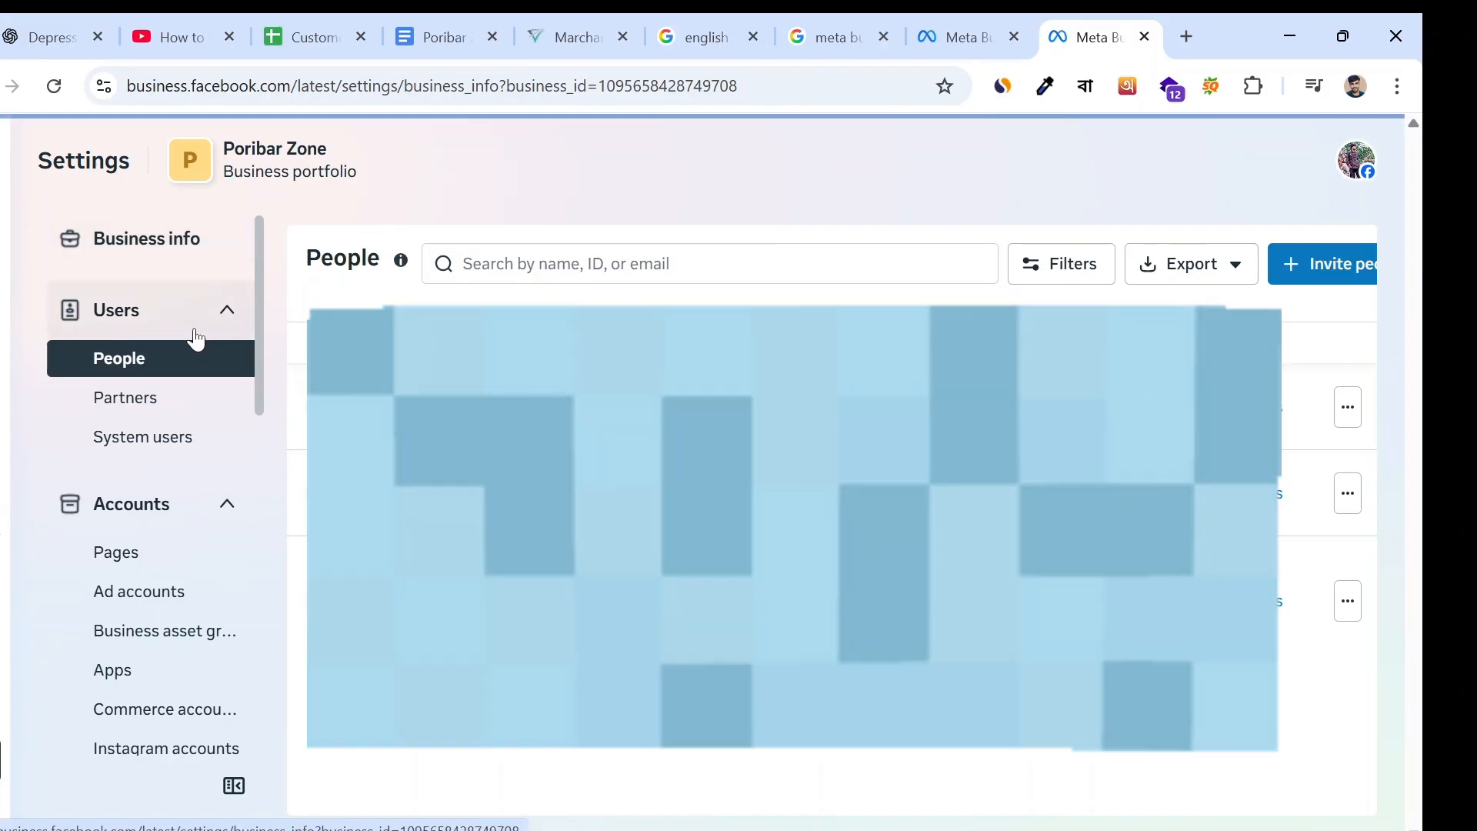
click(164, 244)
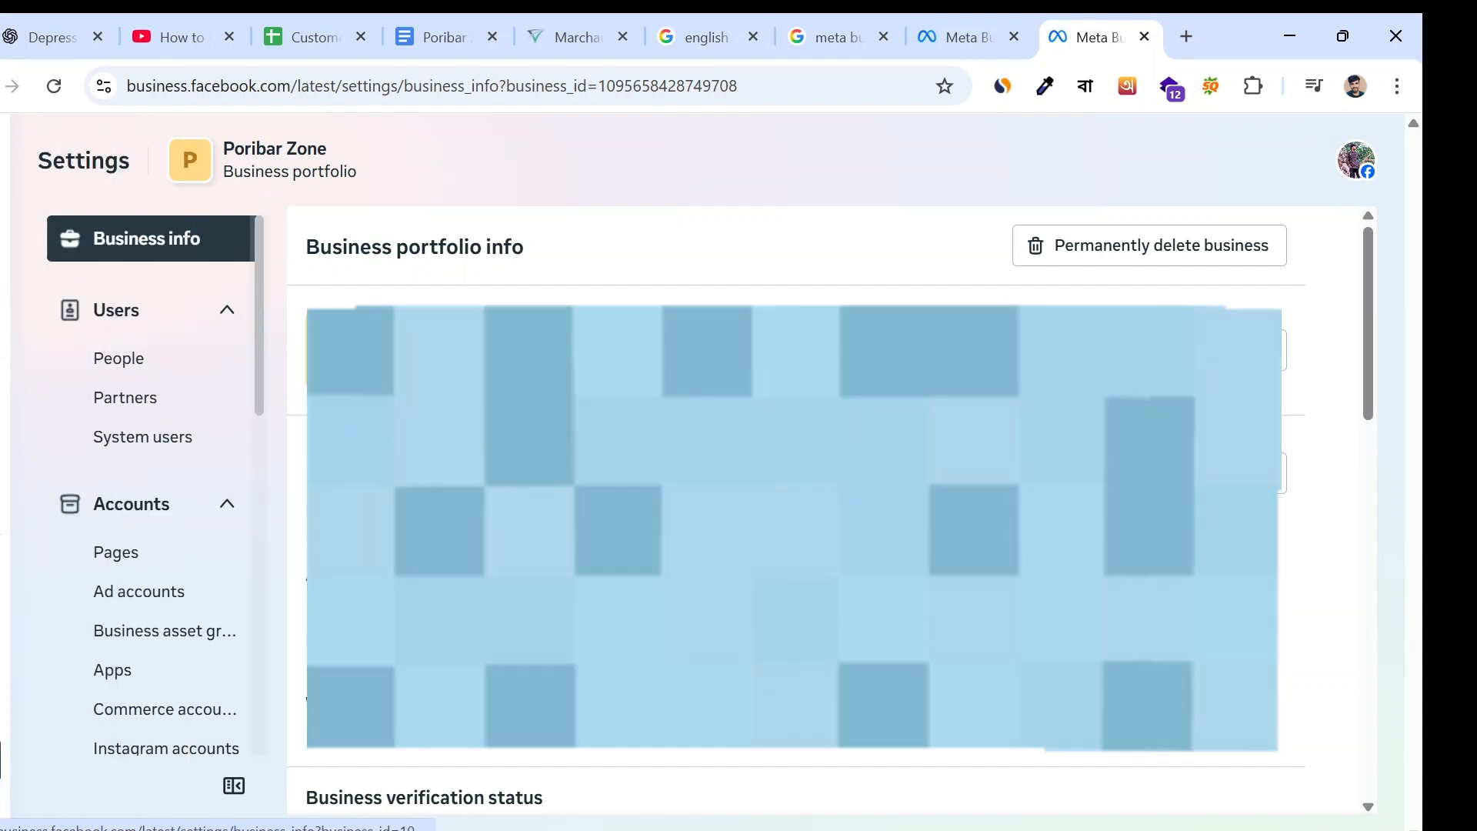
scroll(492, 492, down, 2)
scroll(68, 465, down, 6)
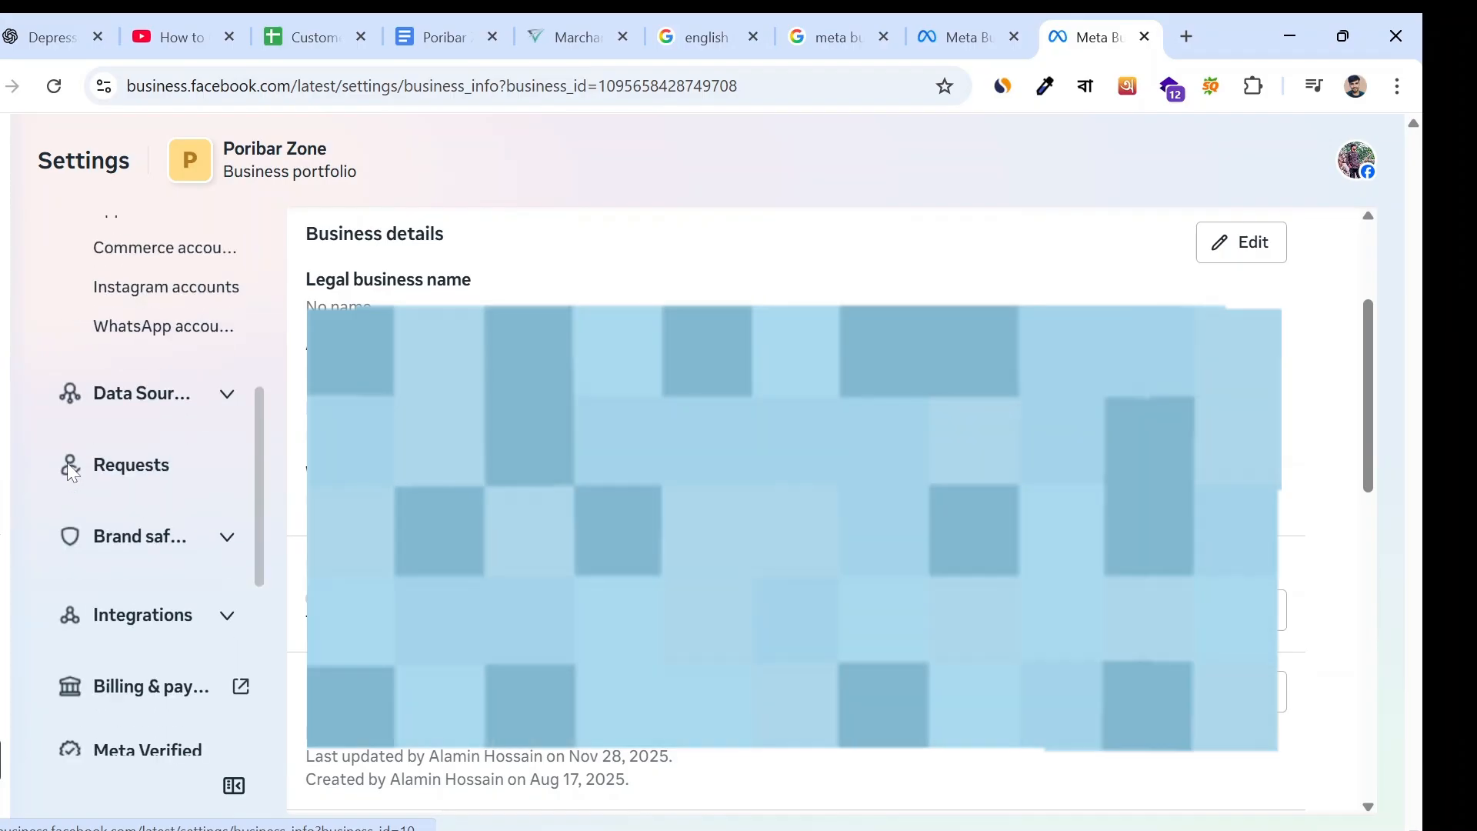
scroll(95, 475, up, 3)
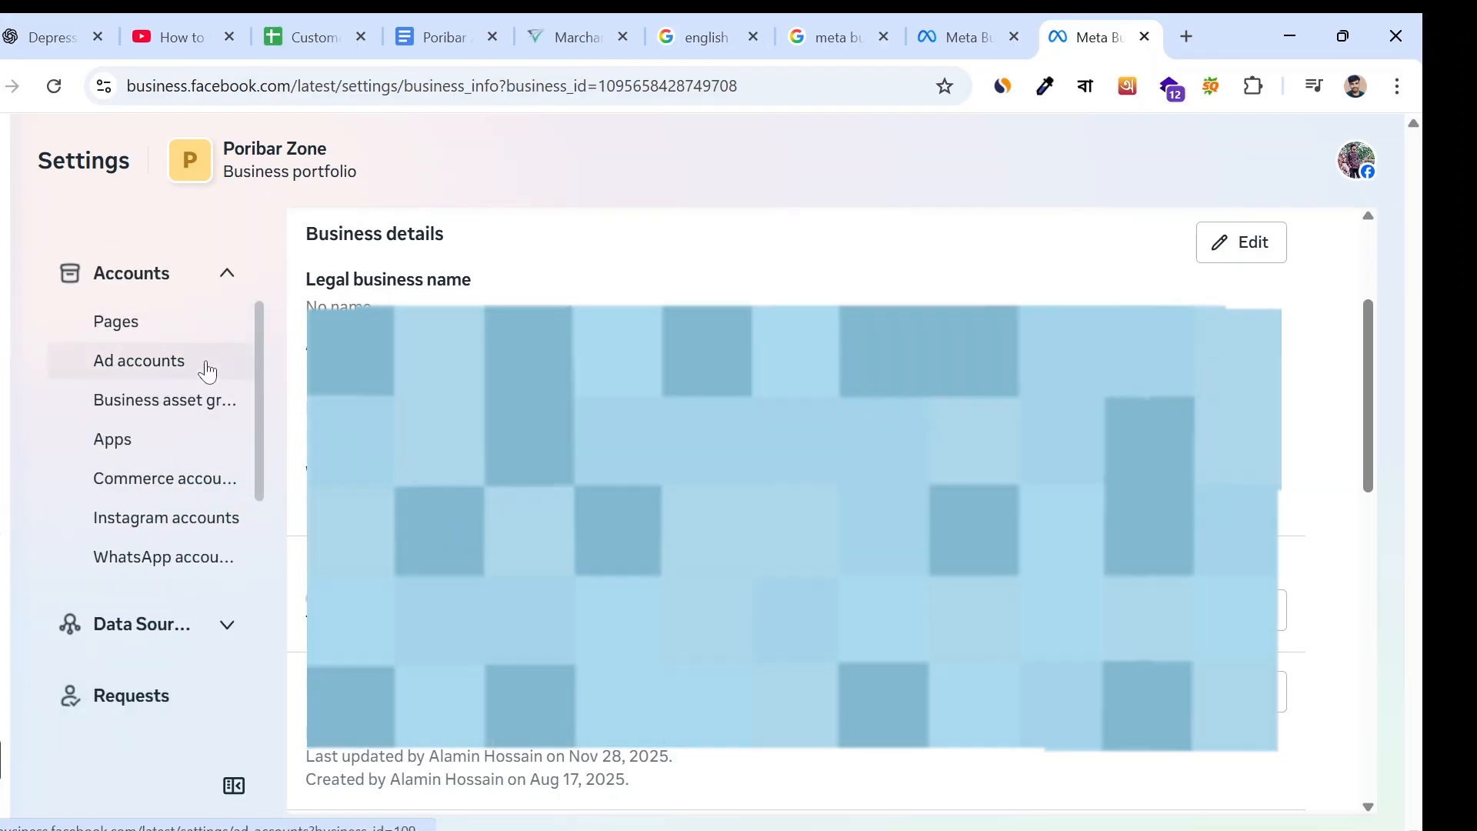
scroll(204, 369, up, 3)
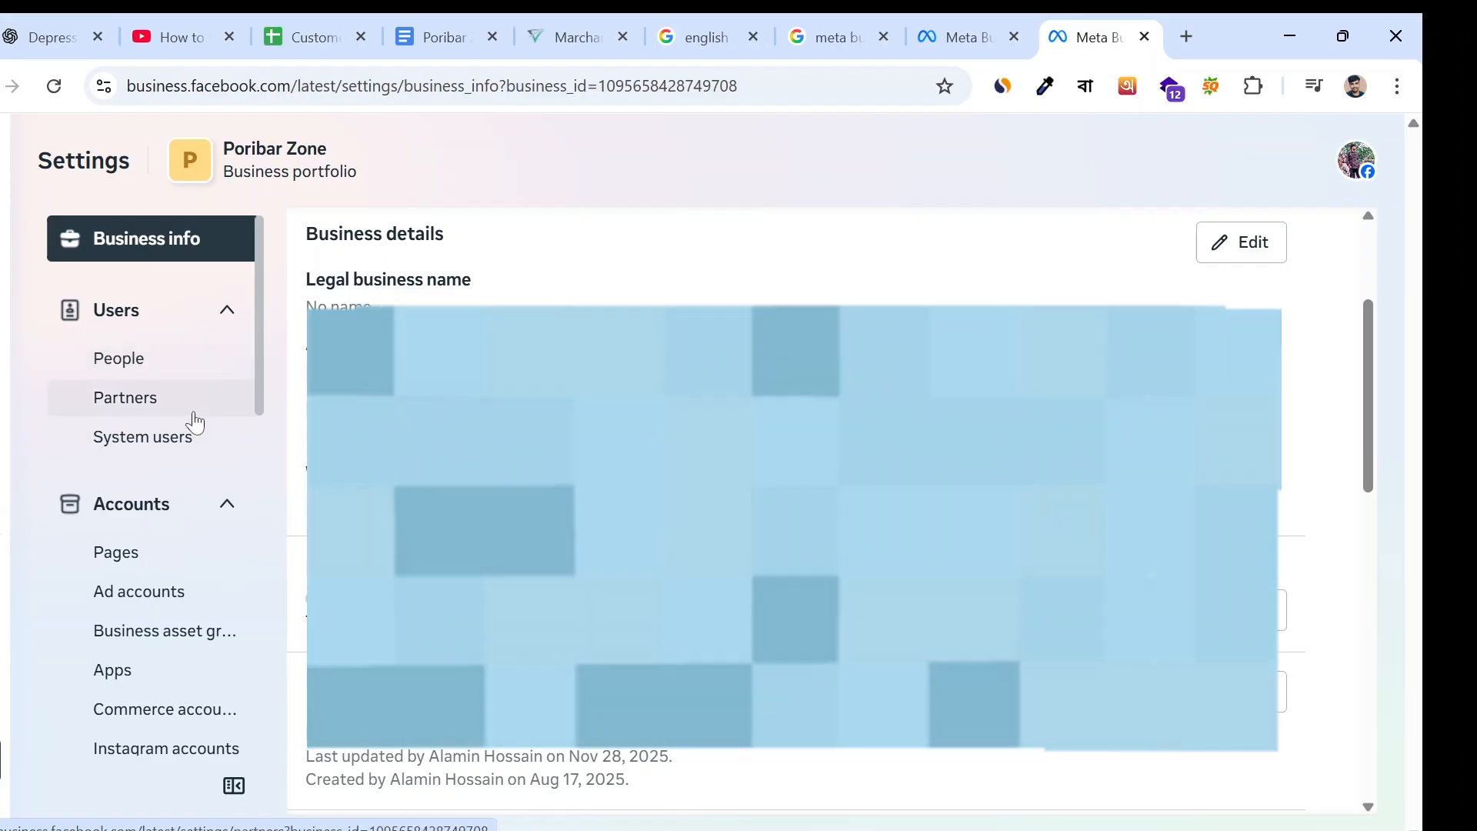
- Show the portfolio's full list of ad accounts with the account details closed
scroll(192, 419, down, 3)
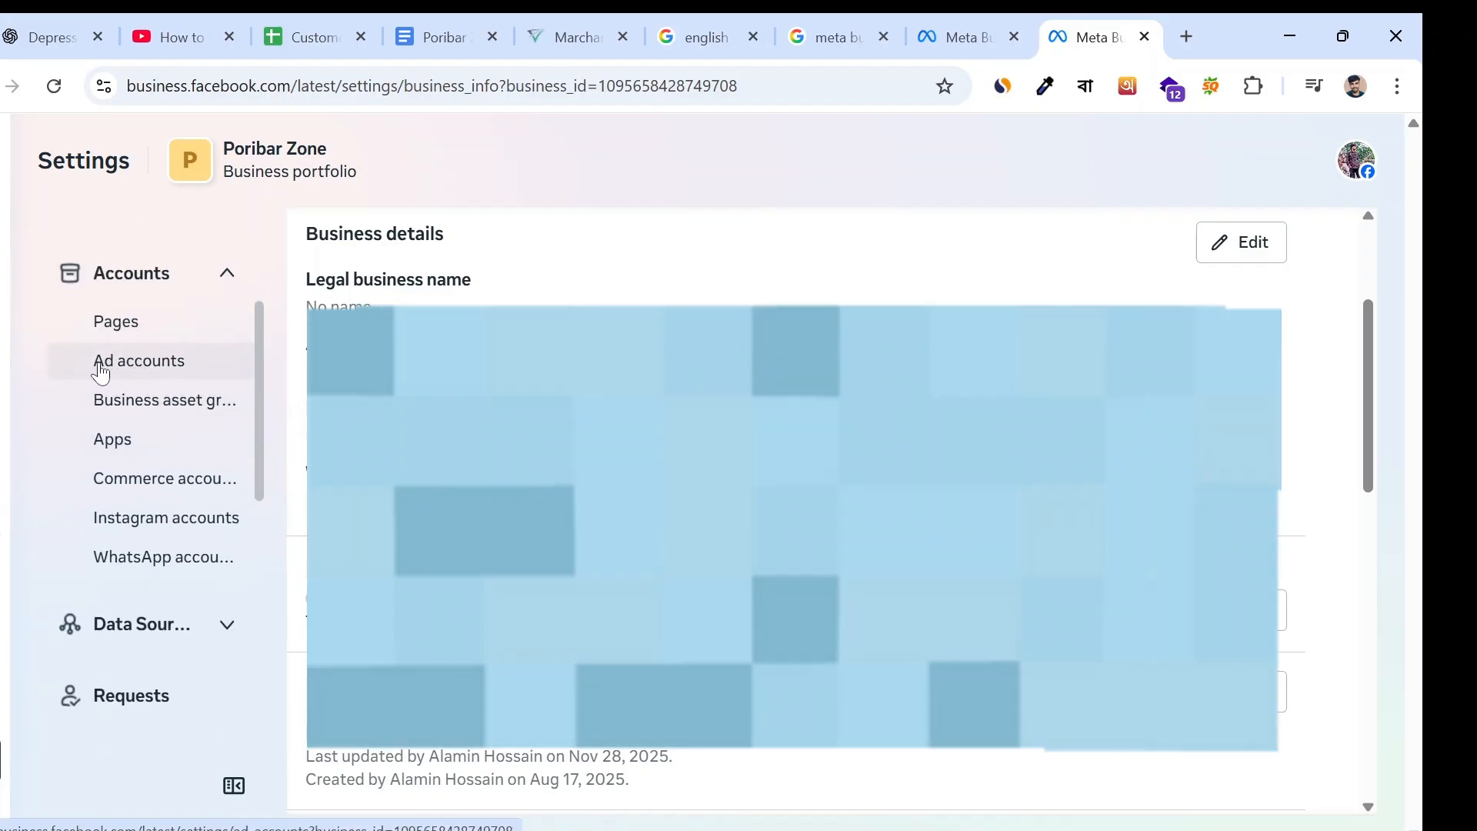
click(105, 371)
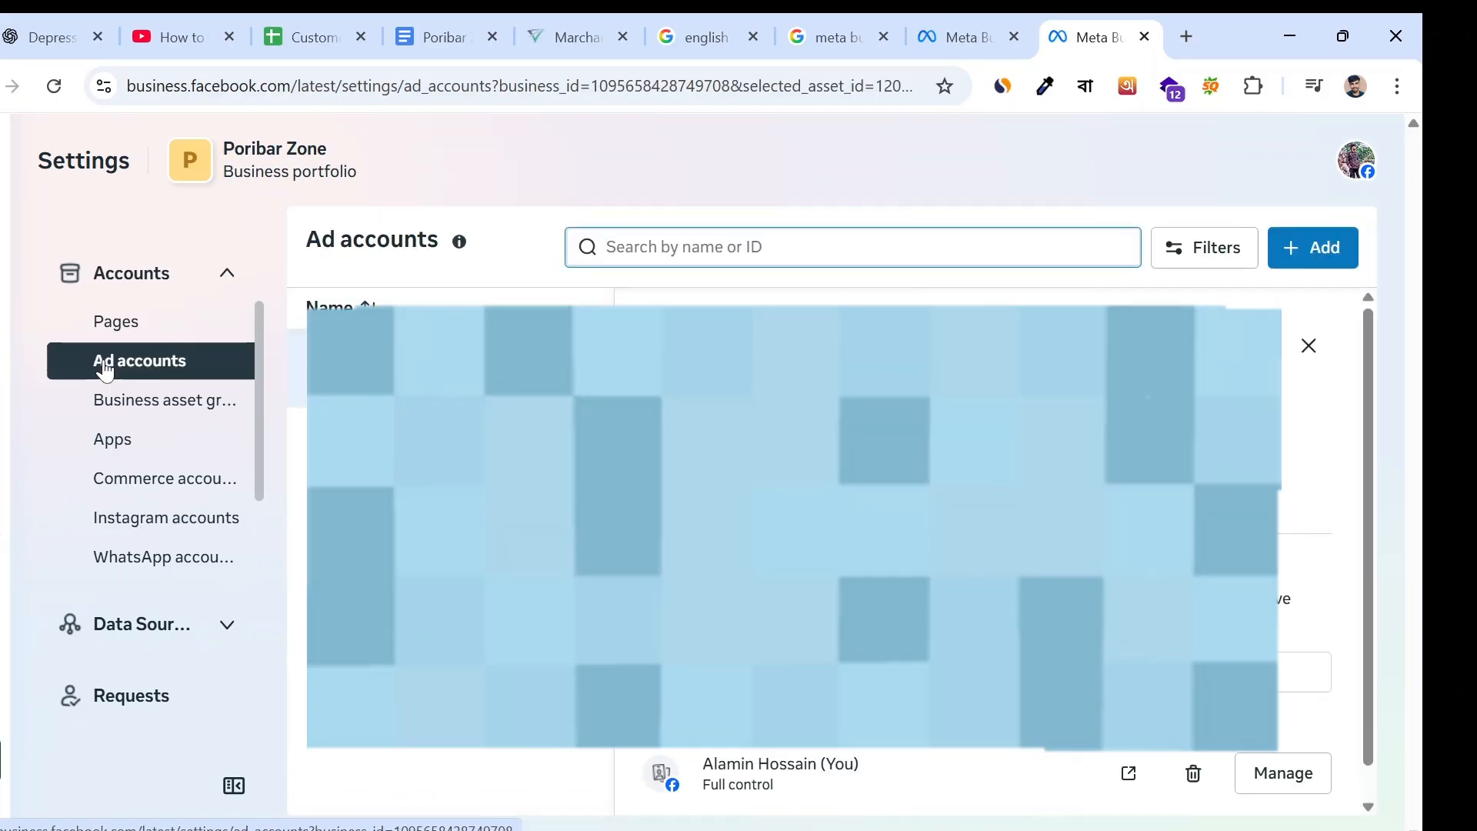
click(1311, 346)
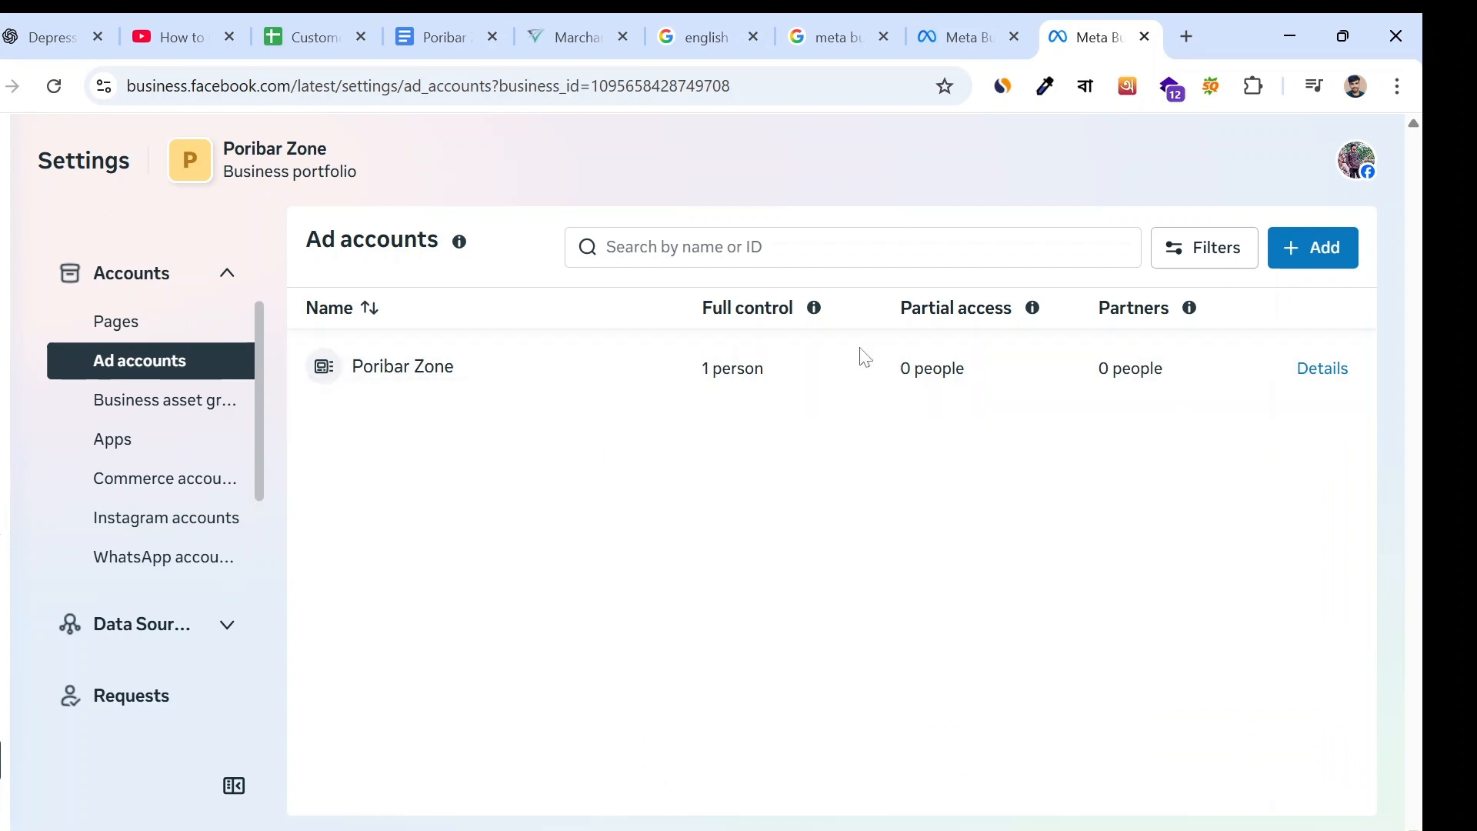
- Start creating a new ad account for the portfolio with the name "new" and continue to its usage options
click(1312, 249)
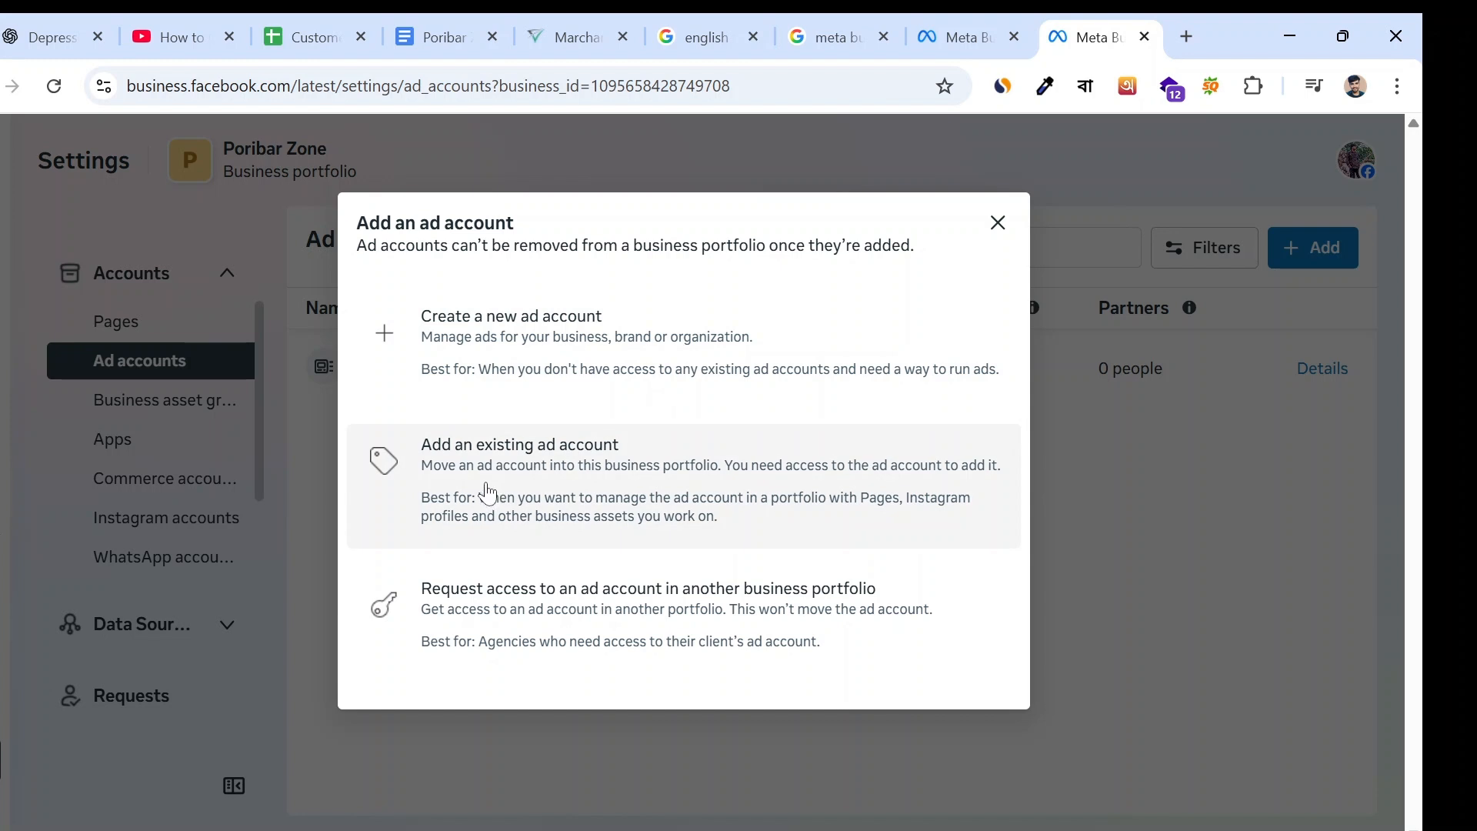
click(474, 460)
click(514, 483)
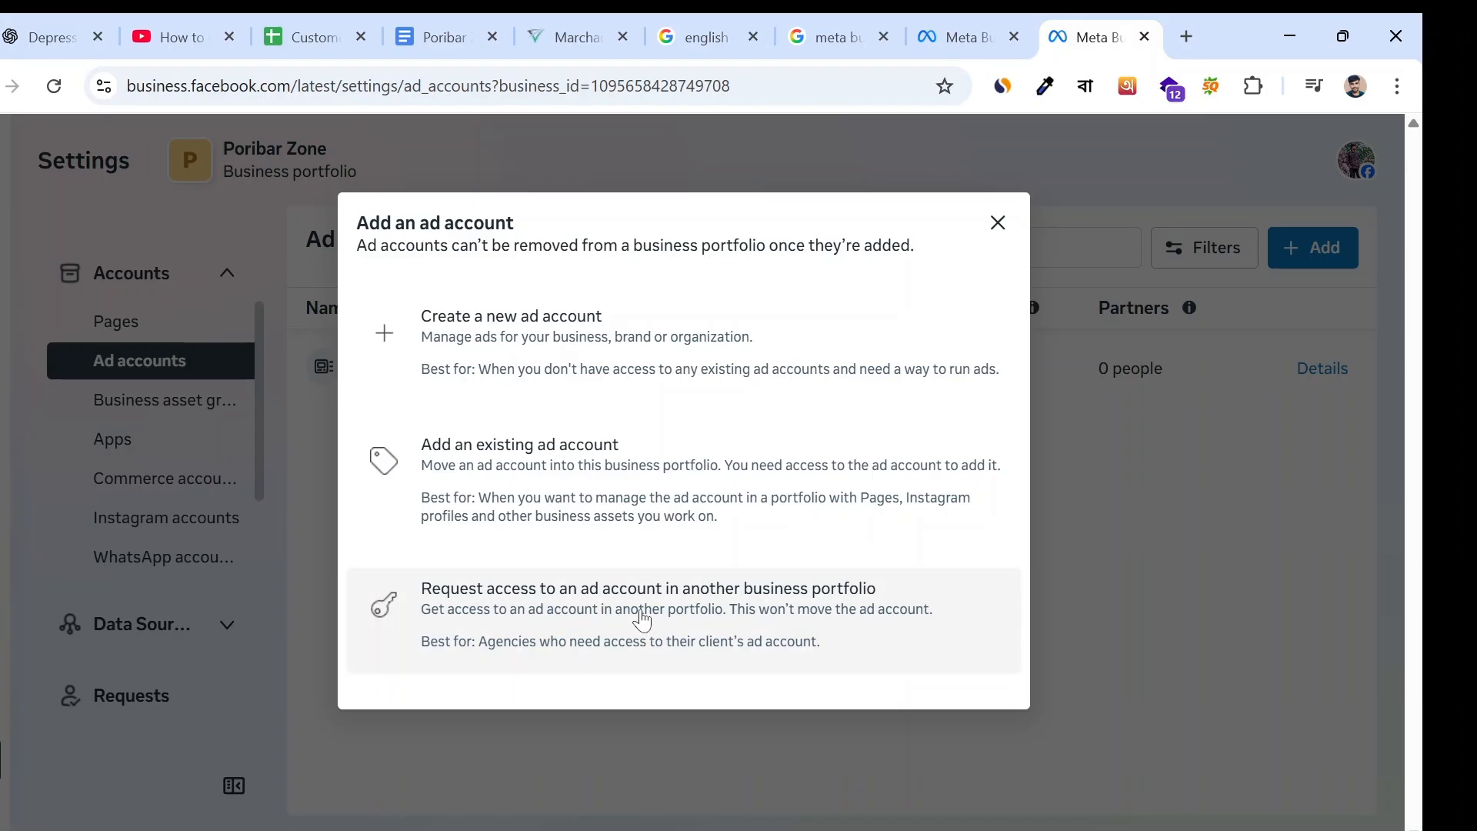
click(486, 350)
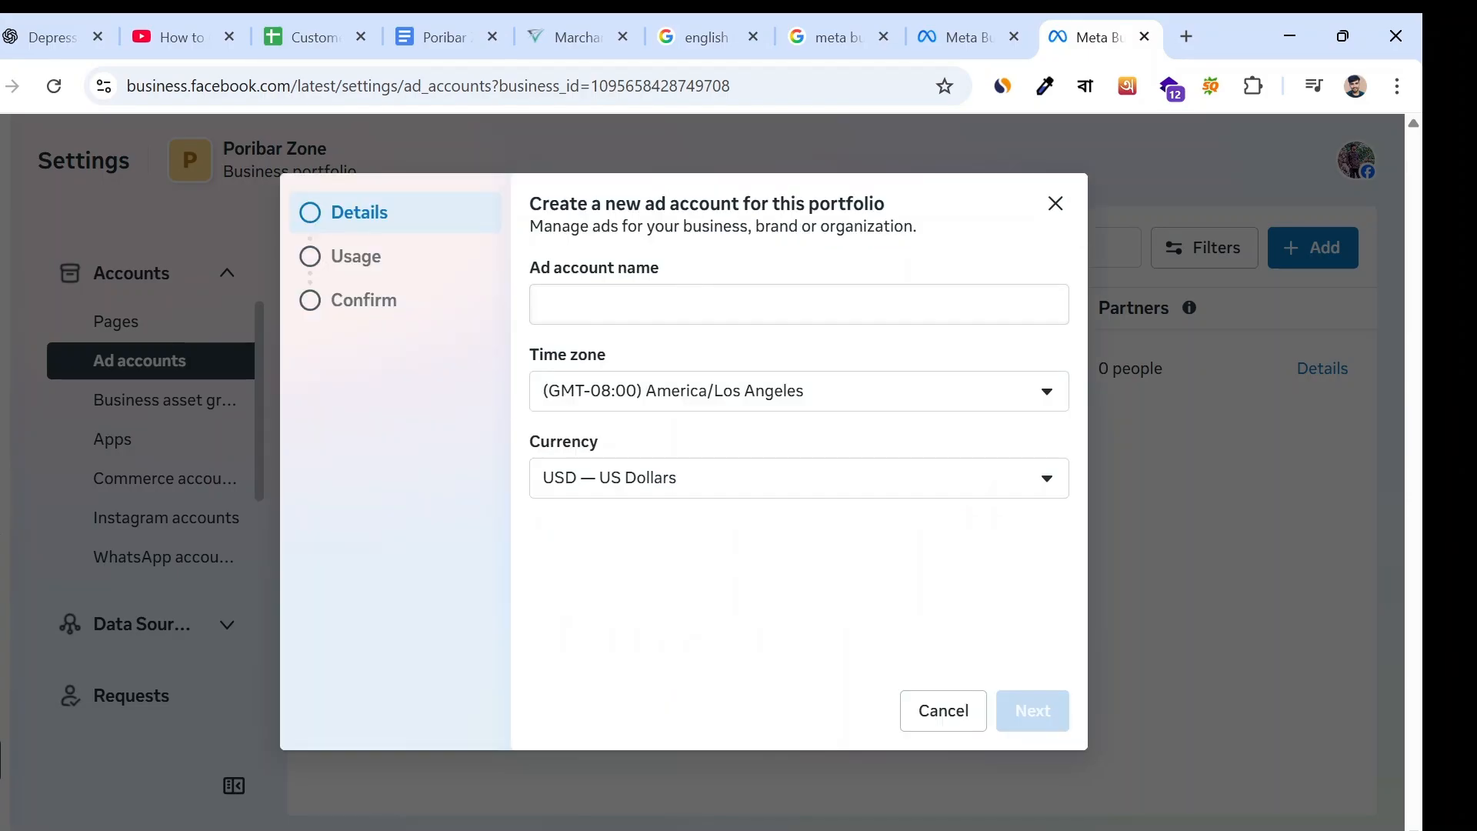
click(694, 301)
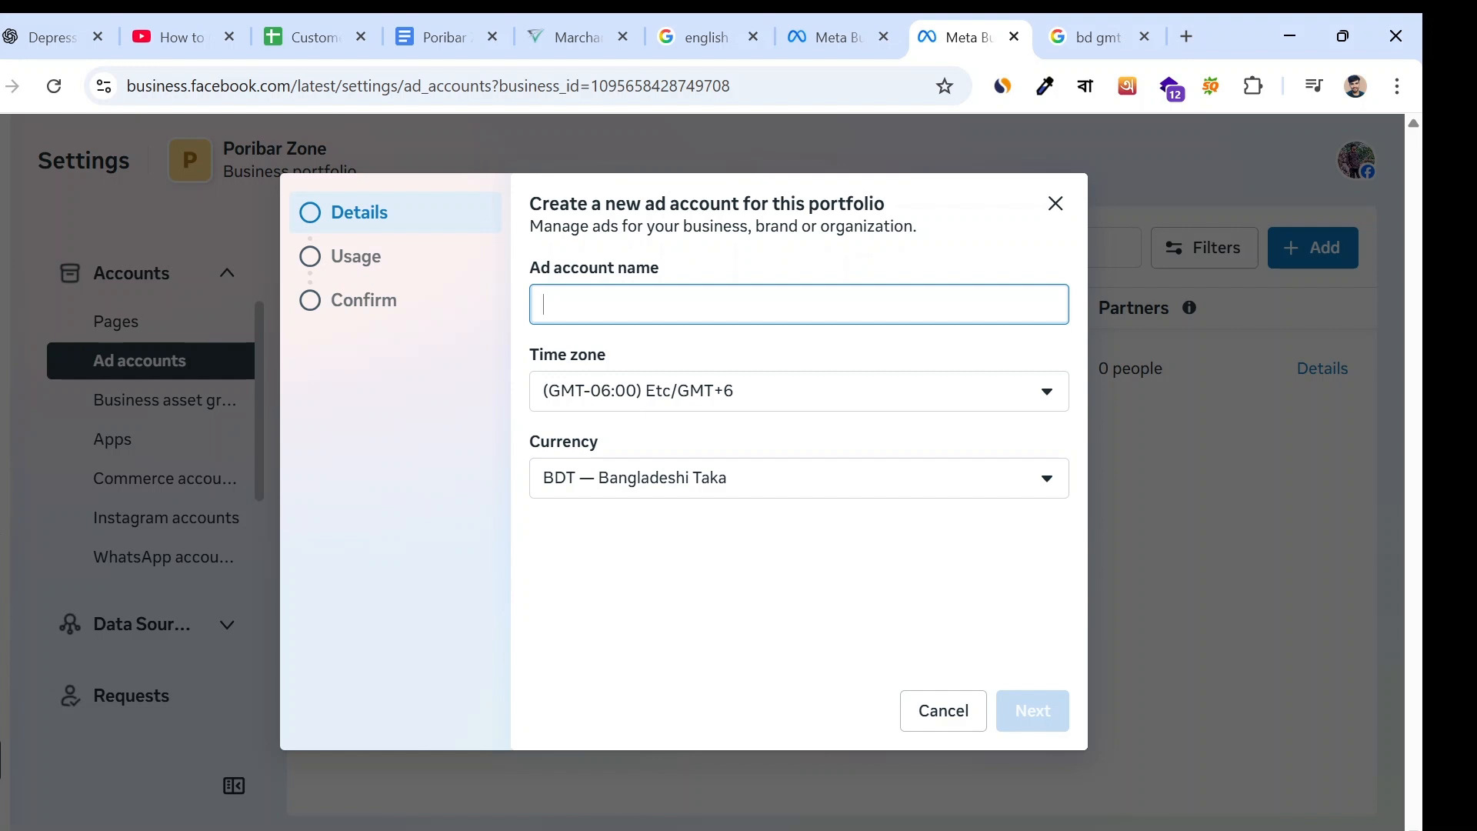
text(new)
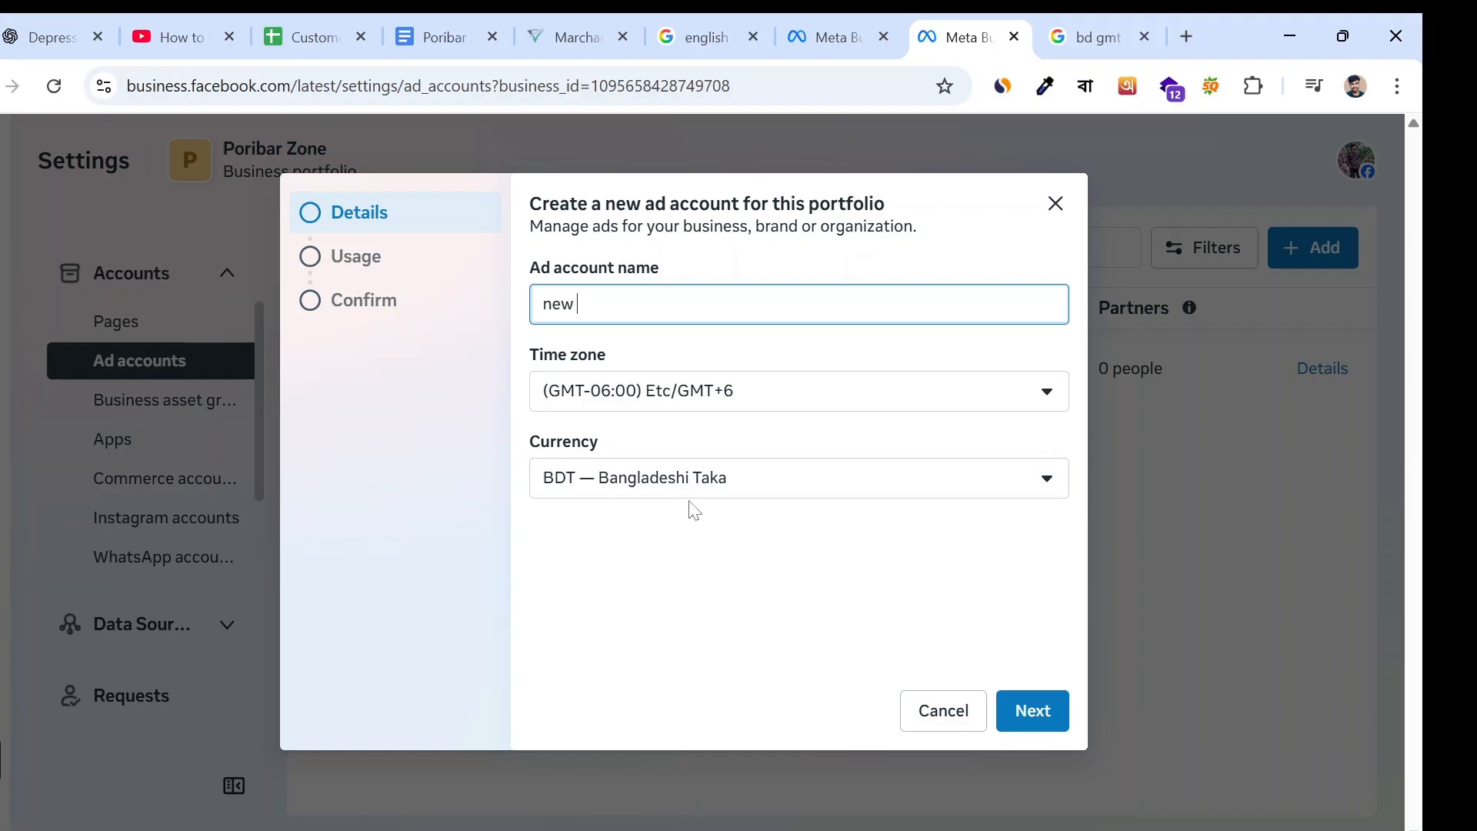
click(1037, 709)
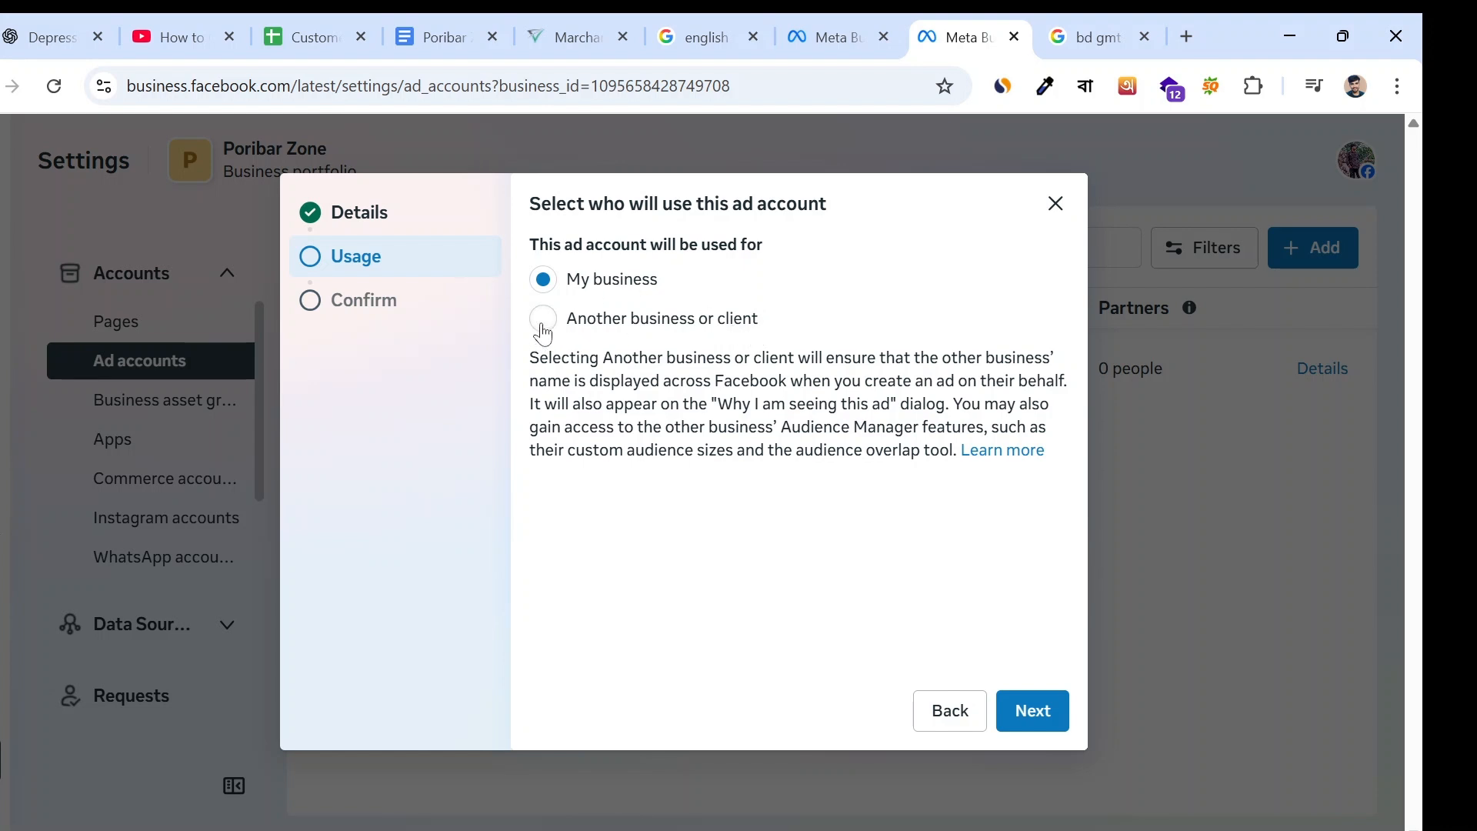
- Set the new ad account to be used for My business and continue to the confirmation
click(544, 323)
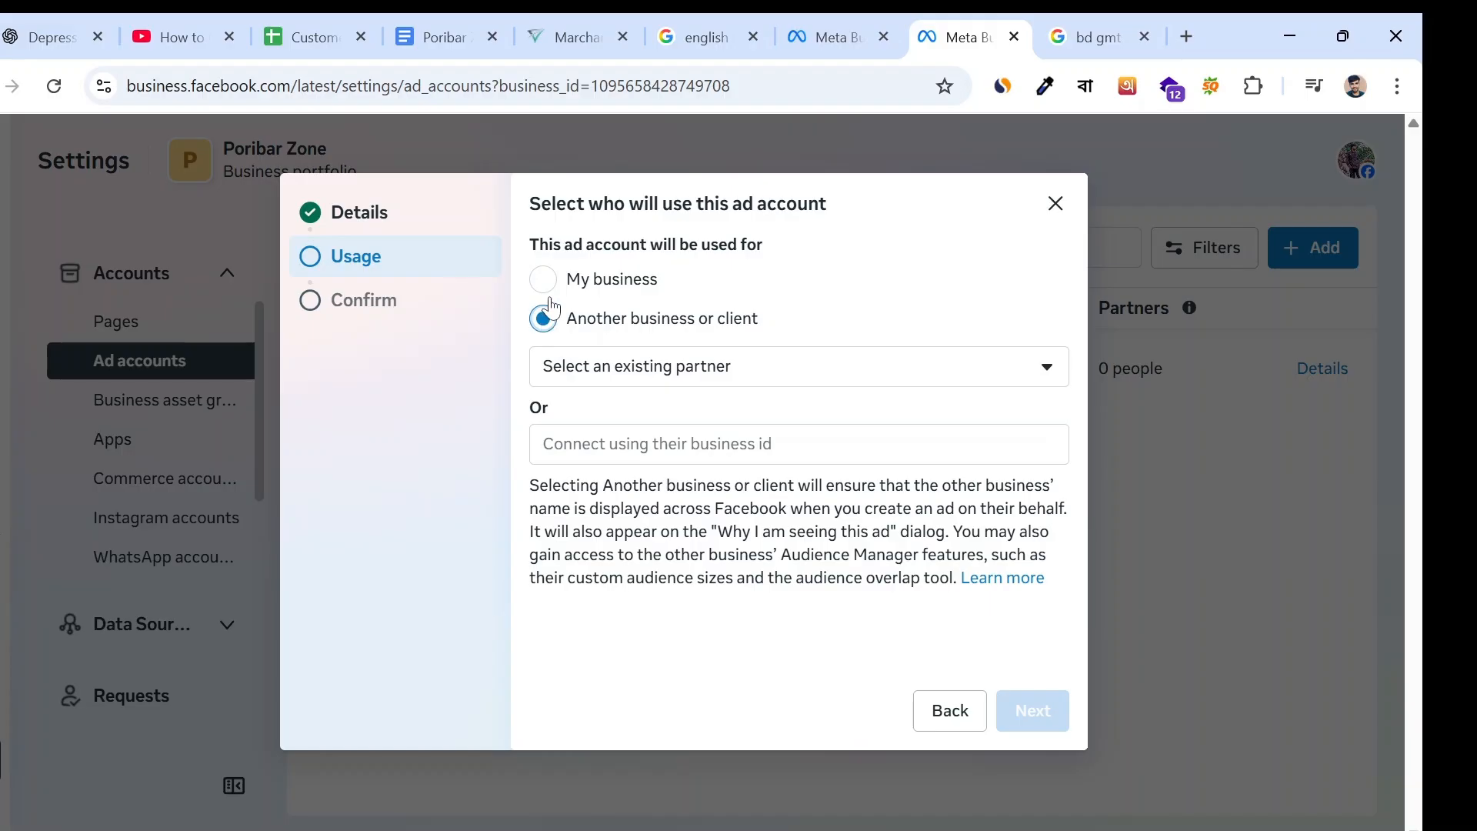
click(545, 286)
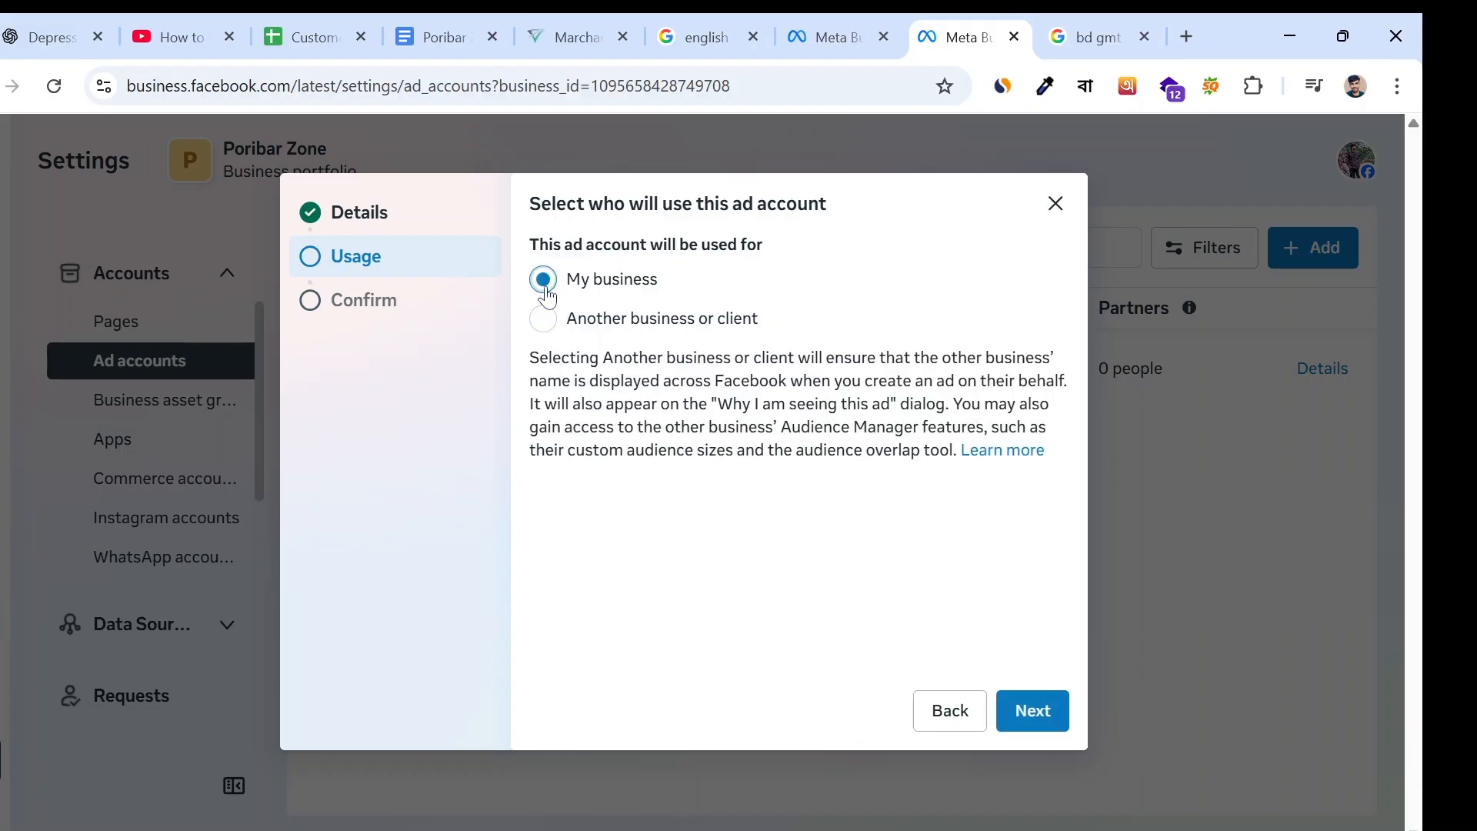
click(1031, 711)
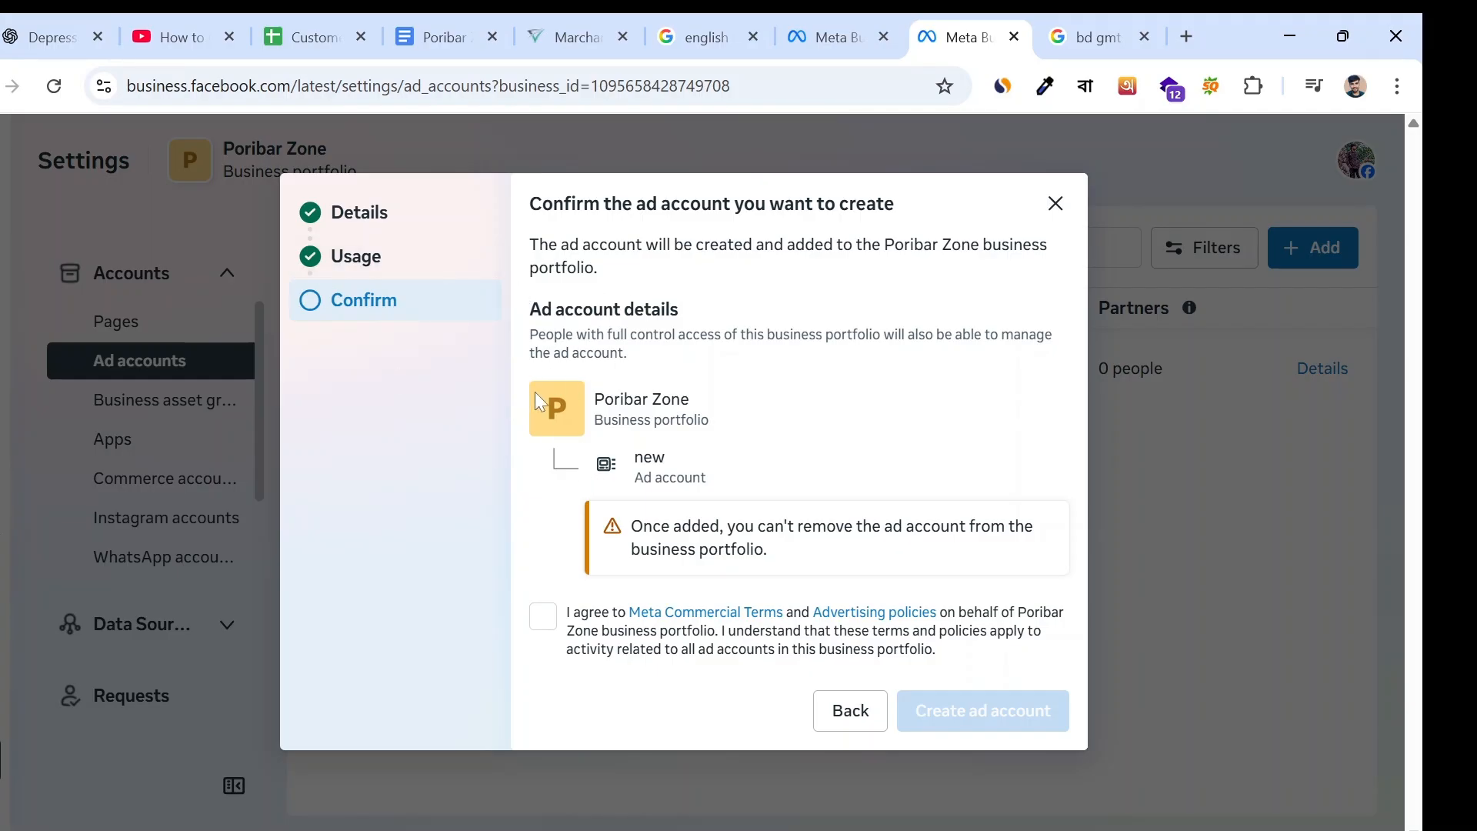
- Agree to the Meta Commercial Terms and Advertising policies, then leave the form without creating the ad account
drag(538, 400, 844, 380)
click(543, 616)
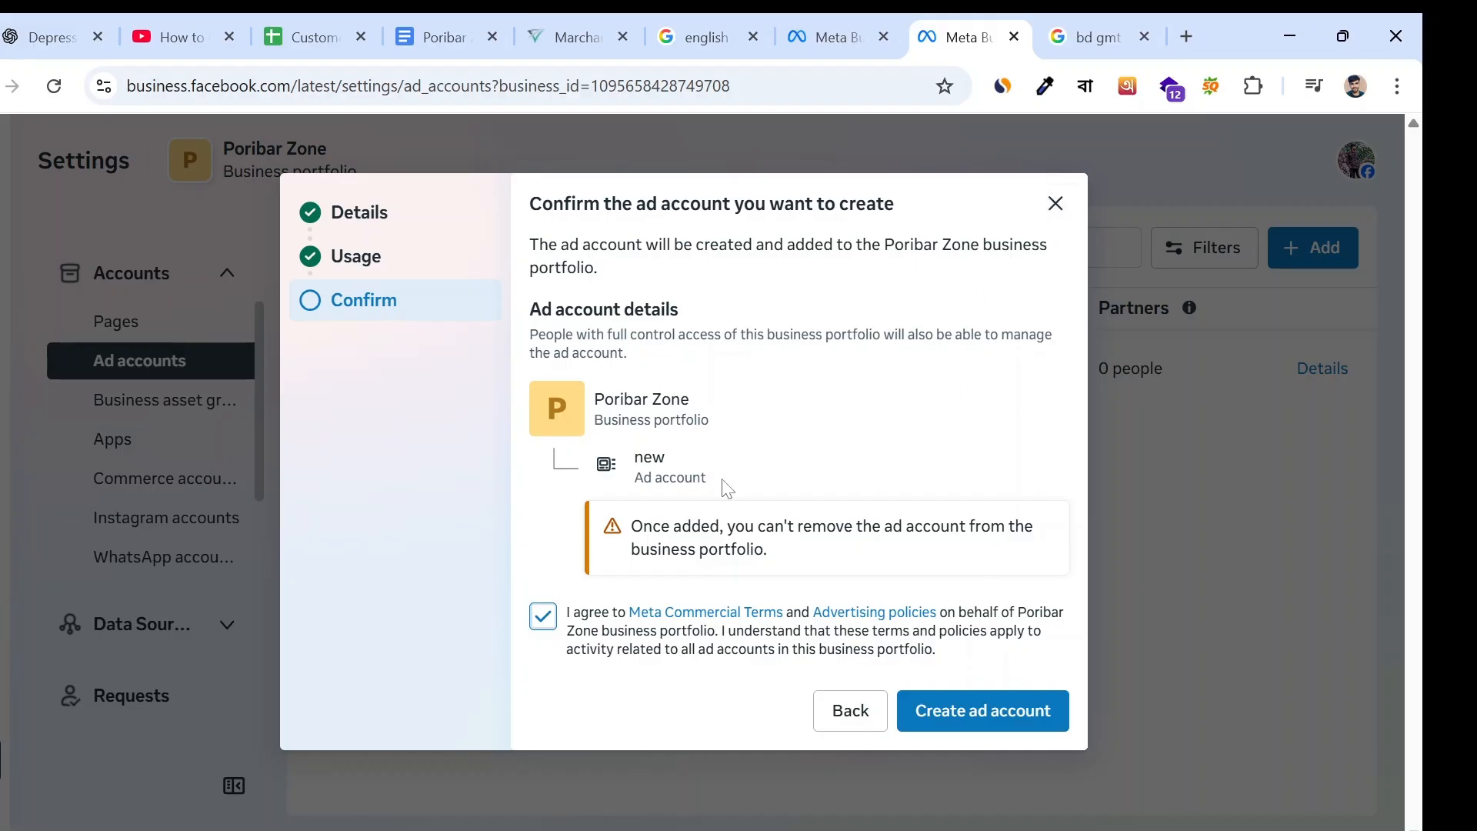
click(1054, 203)
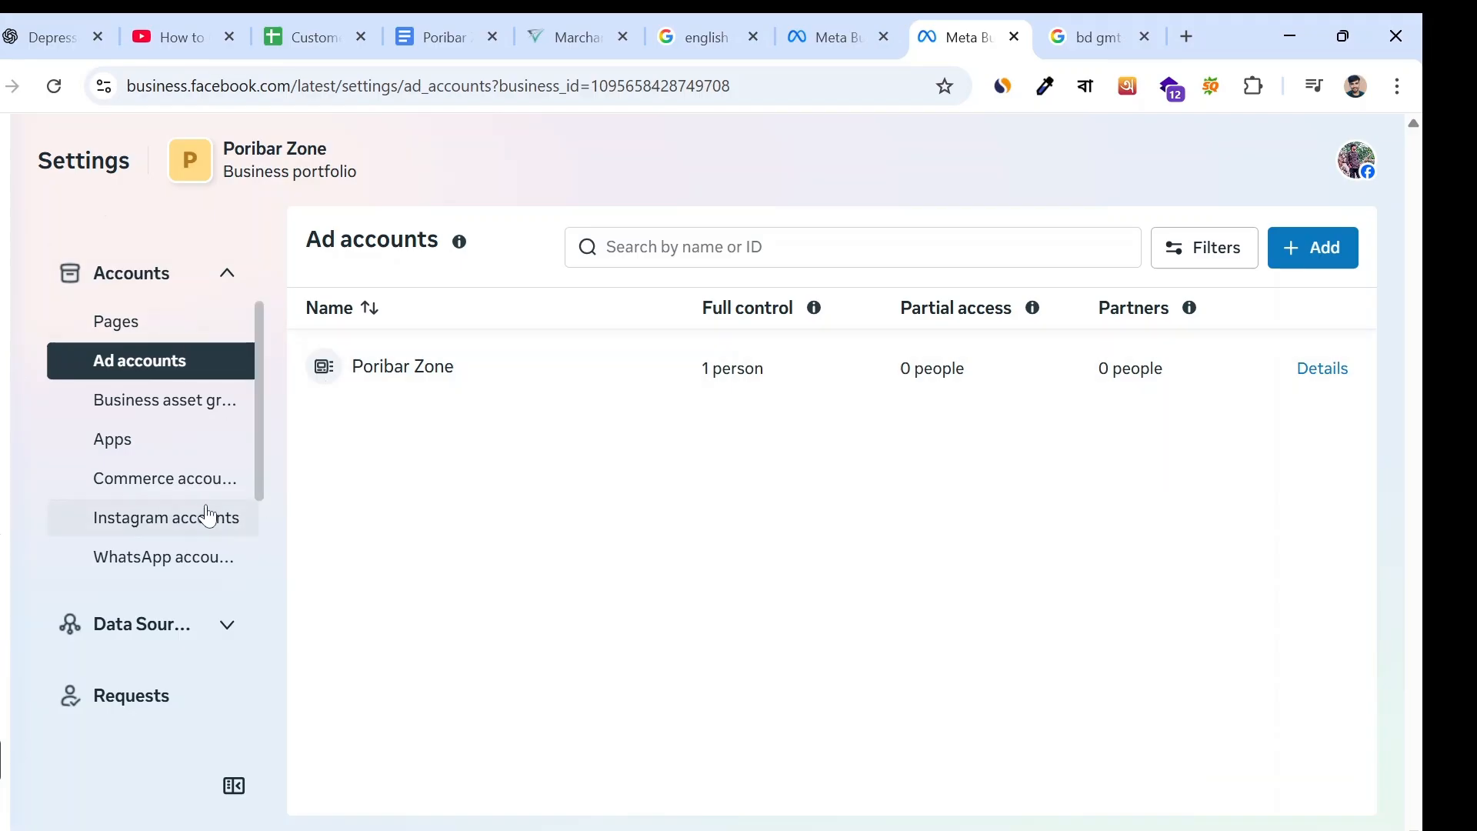
- Show the portfolio's full list of Facebook Pages with the Page details closed
scroll(202, 492, up, 3)
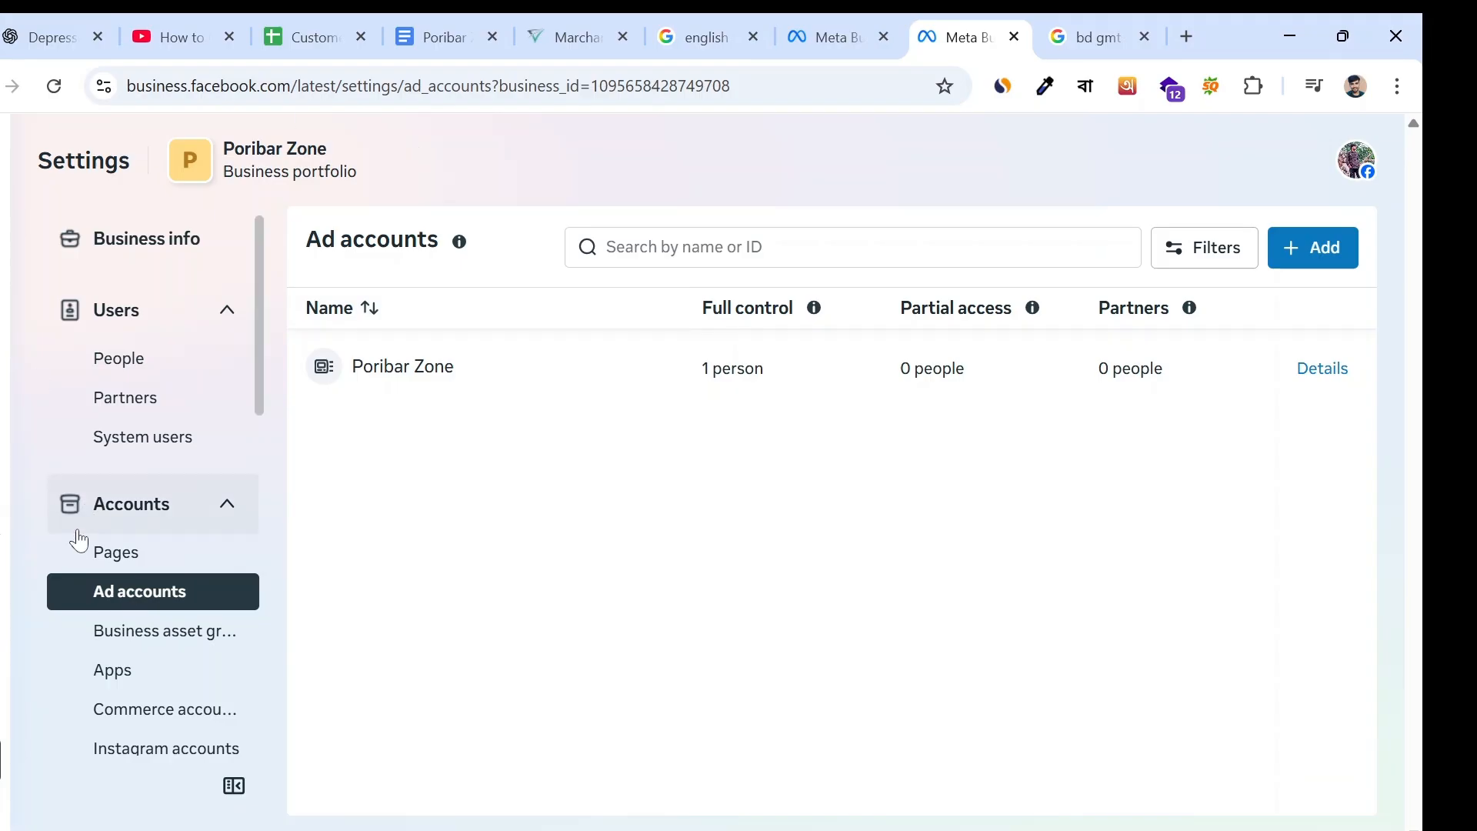
click(117, 559)
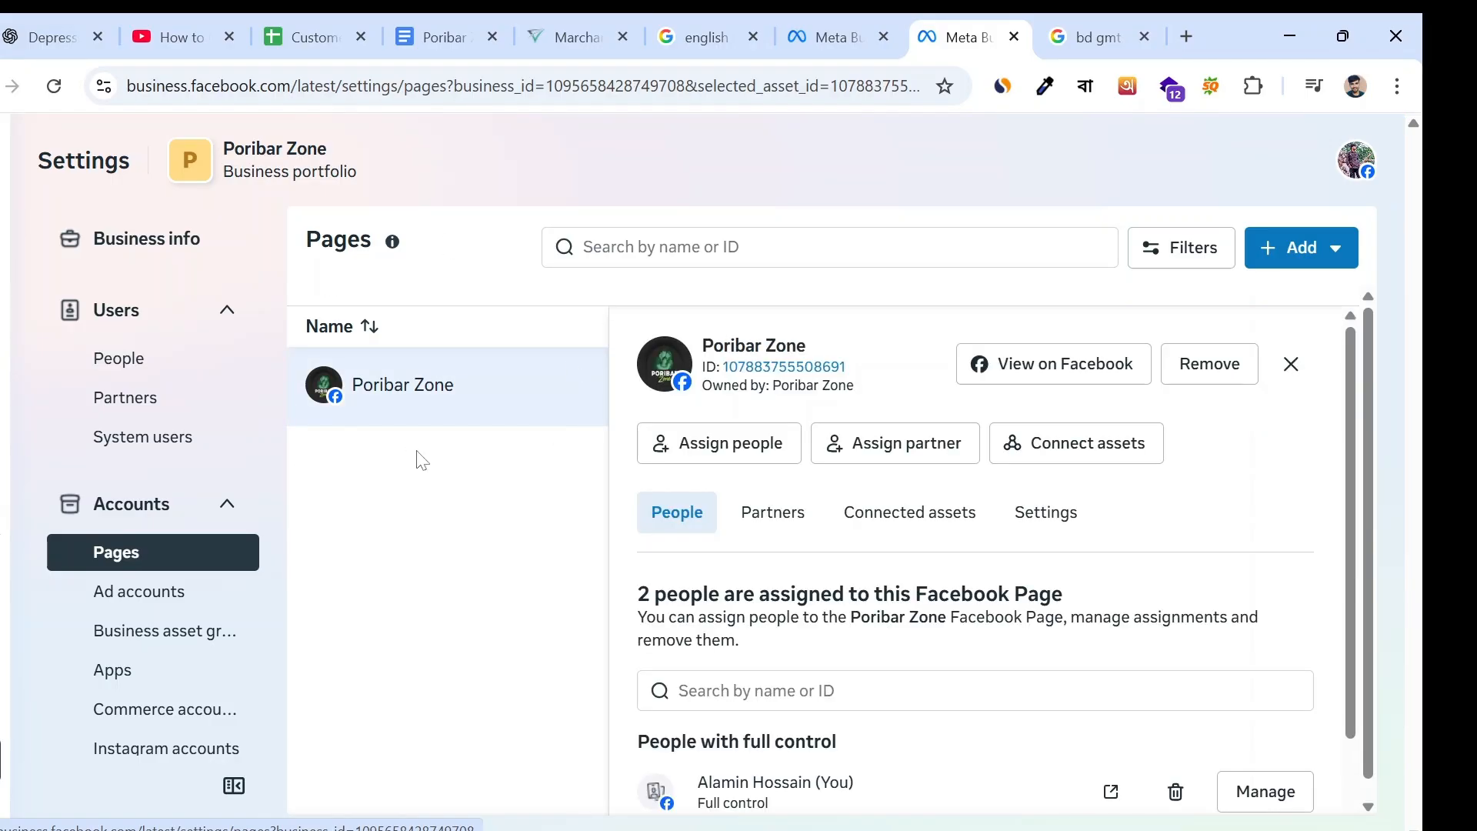
click(1292, 367)
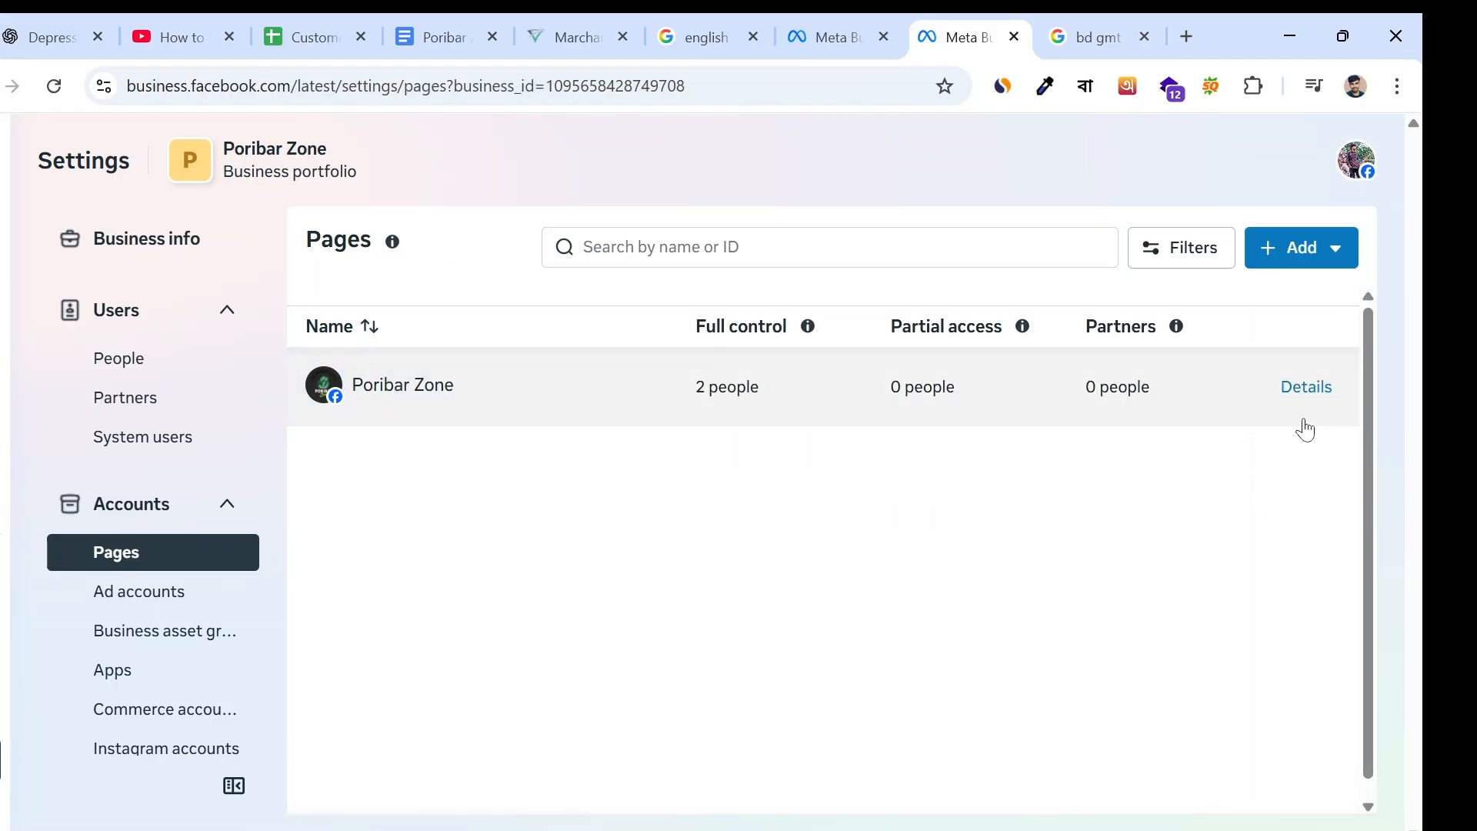
- Start adding an existing Facebook Page and select the "Sodesh poribar" Page by searching for "sodes"
click(1302, 261)
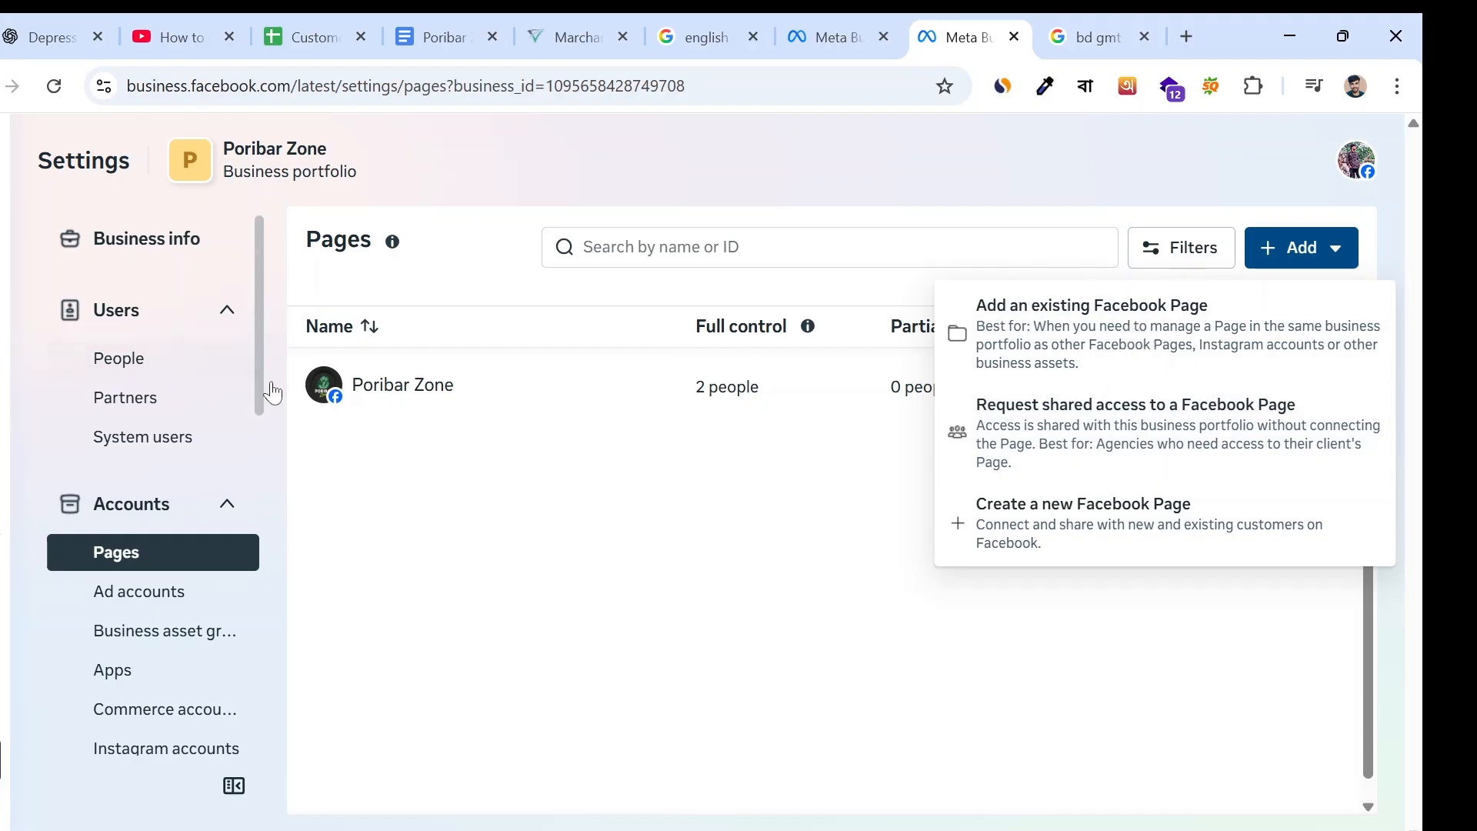
click(1054, 327)
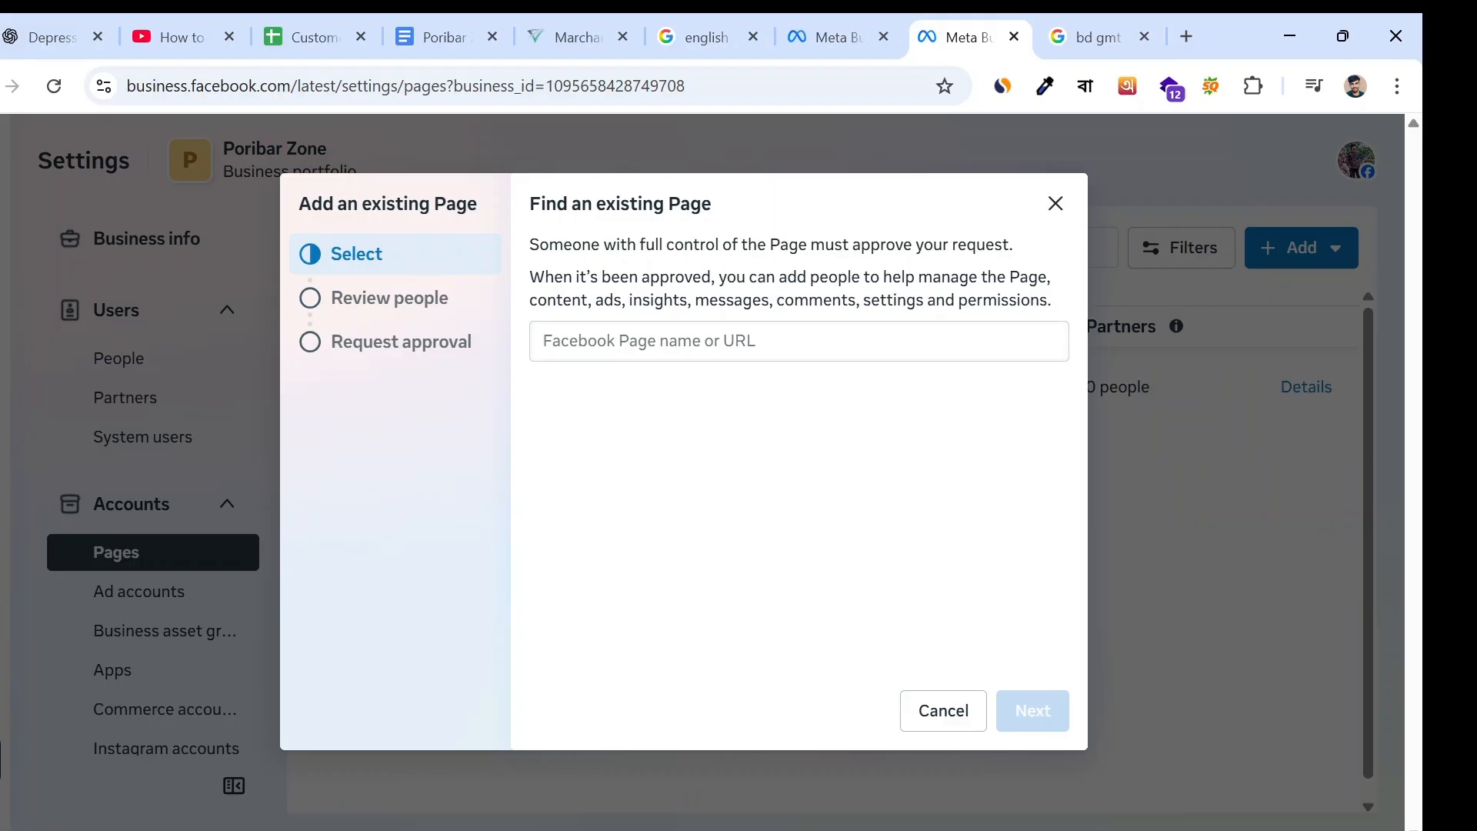
click(800, 341)
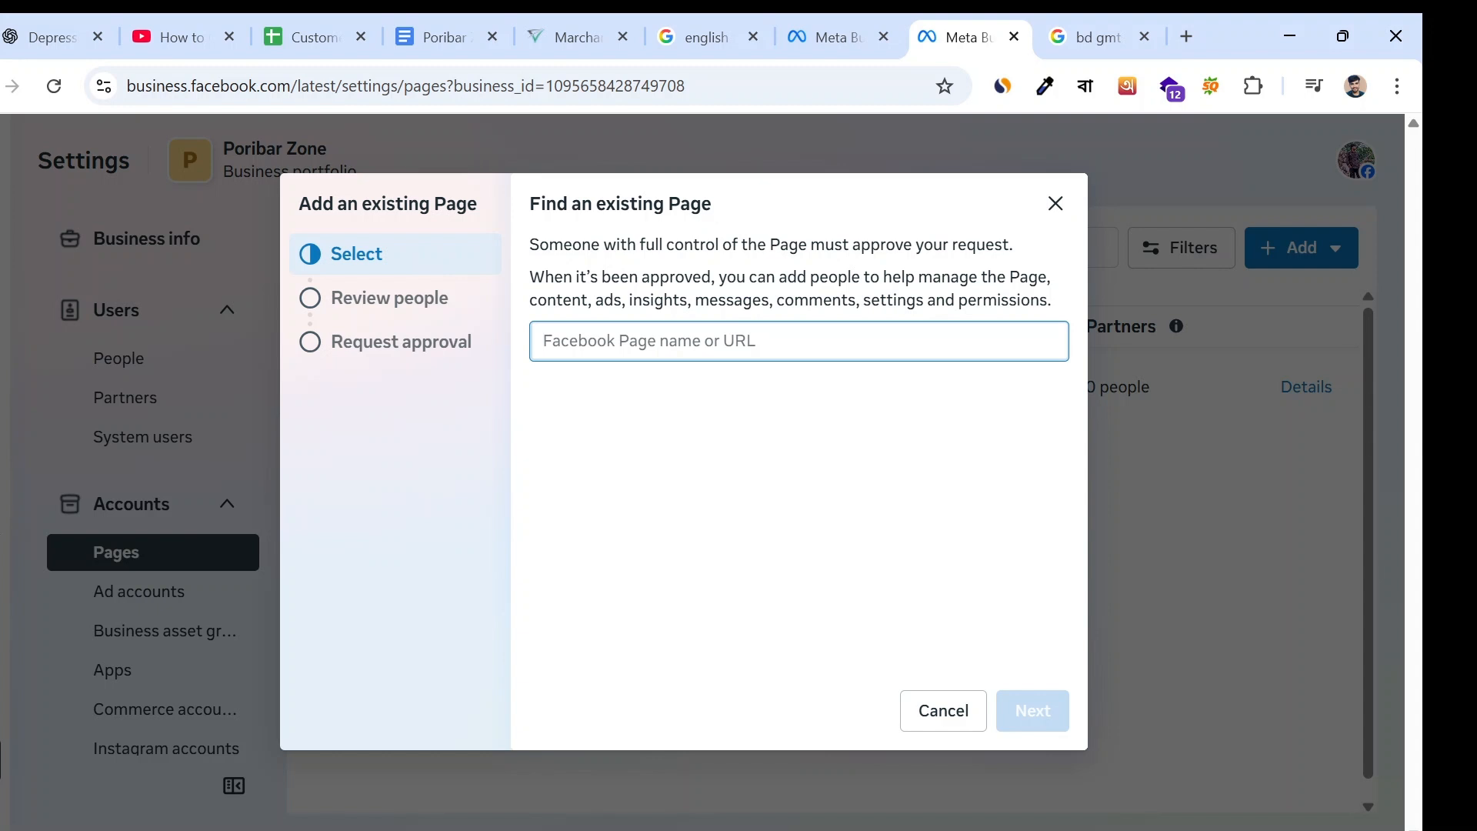
text(shodesh)
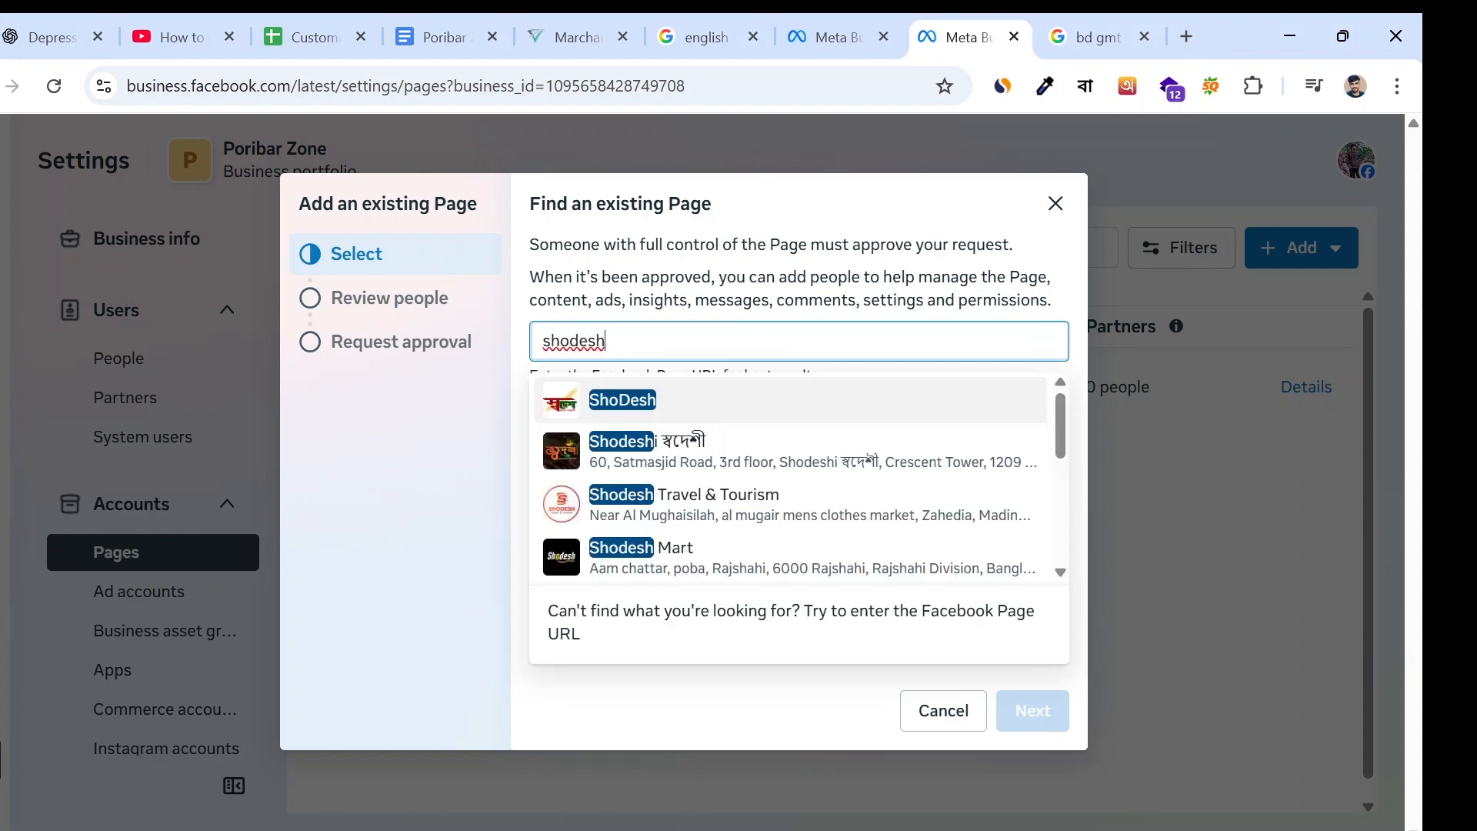
key(BackSpace)
key(BackSpace)
key(BackSpace)
key(BackSpace)
key(BackSpace)
key(BackSpace)
key(BackSpace)
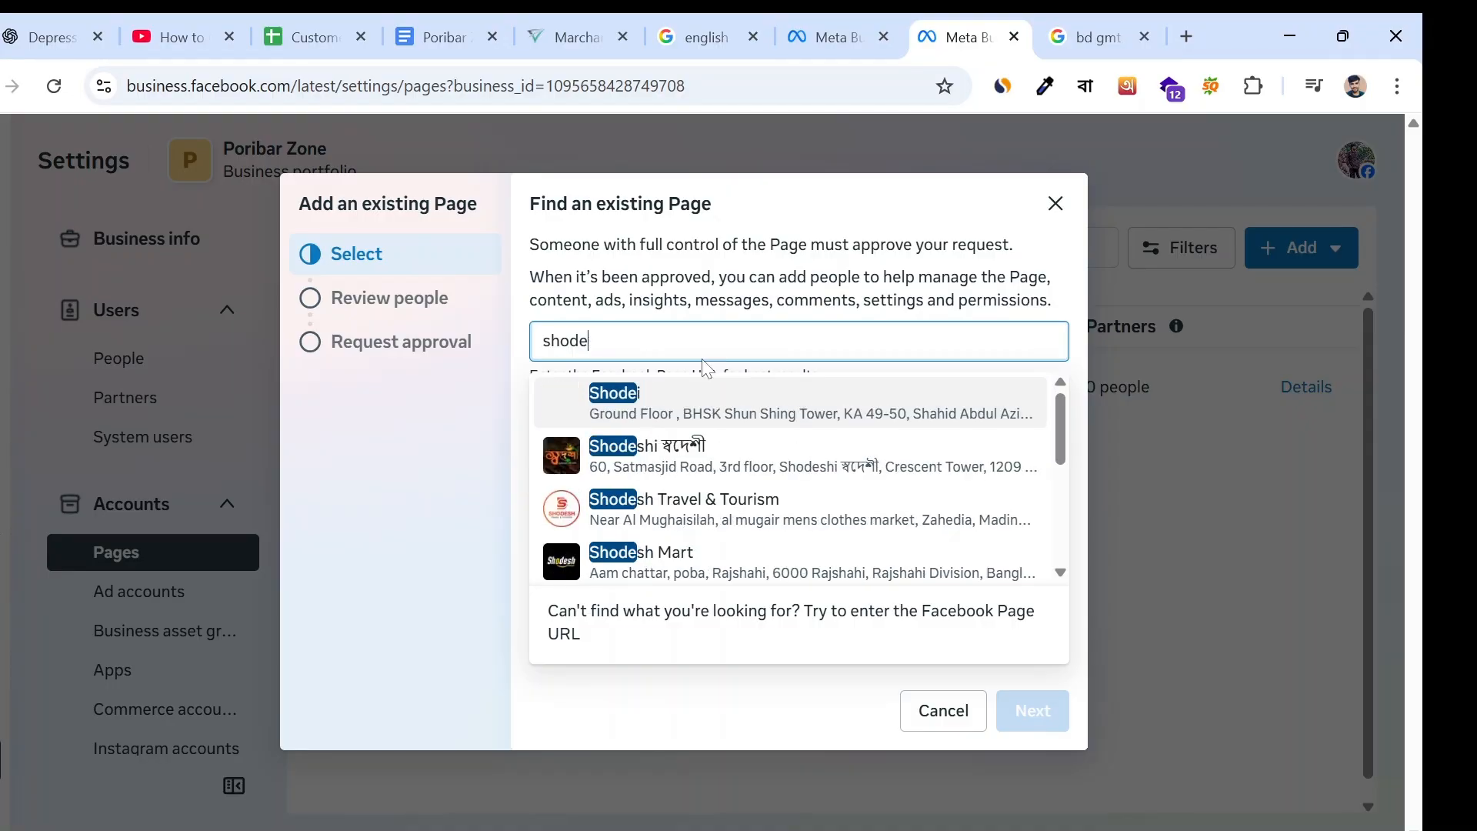
text(sodes)
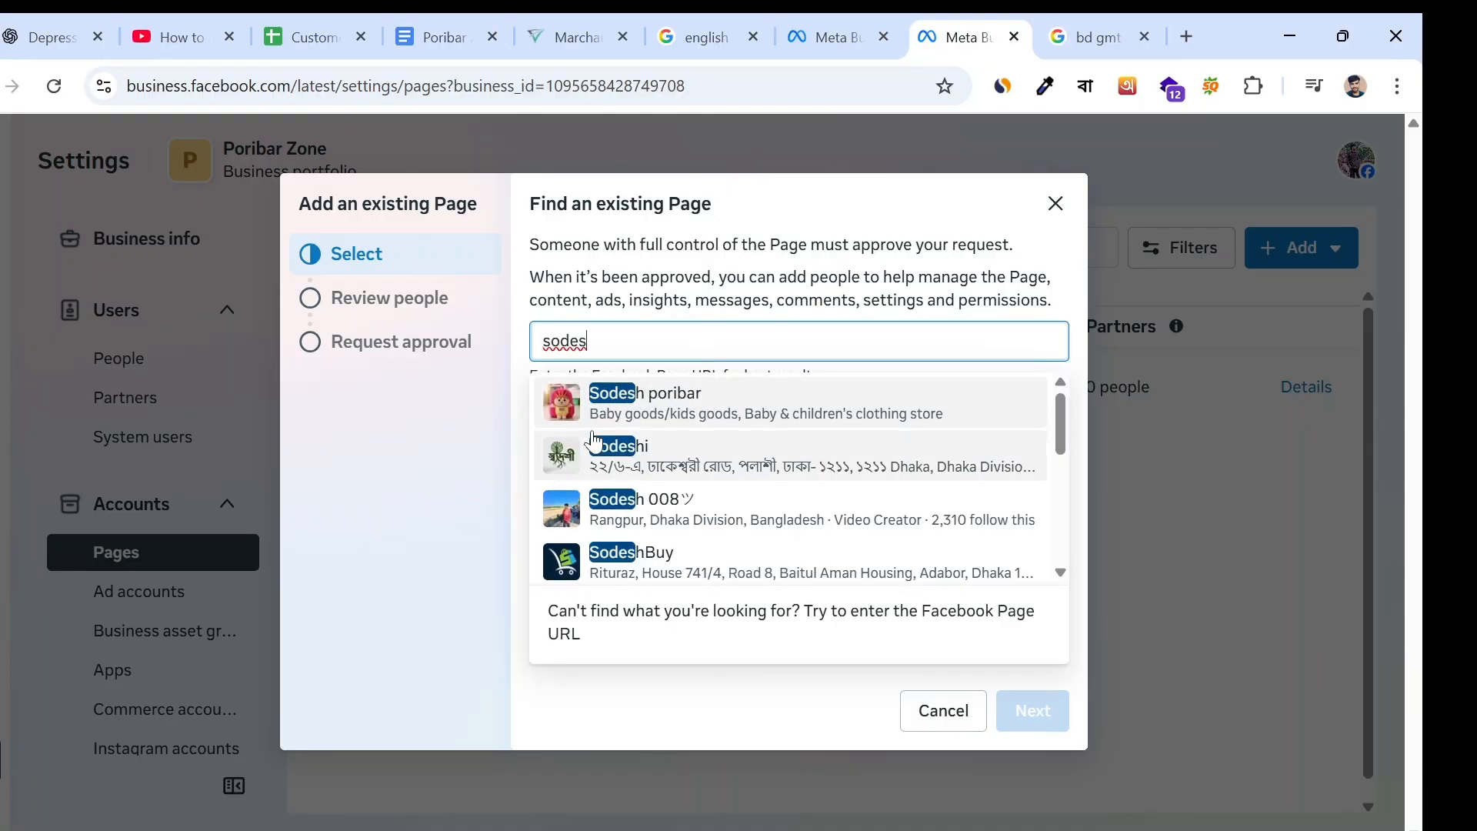
click(713, 406)
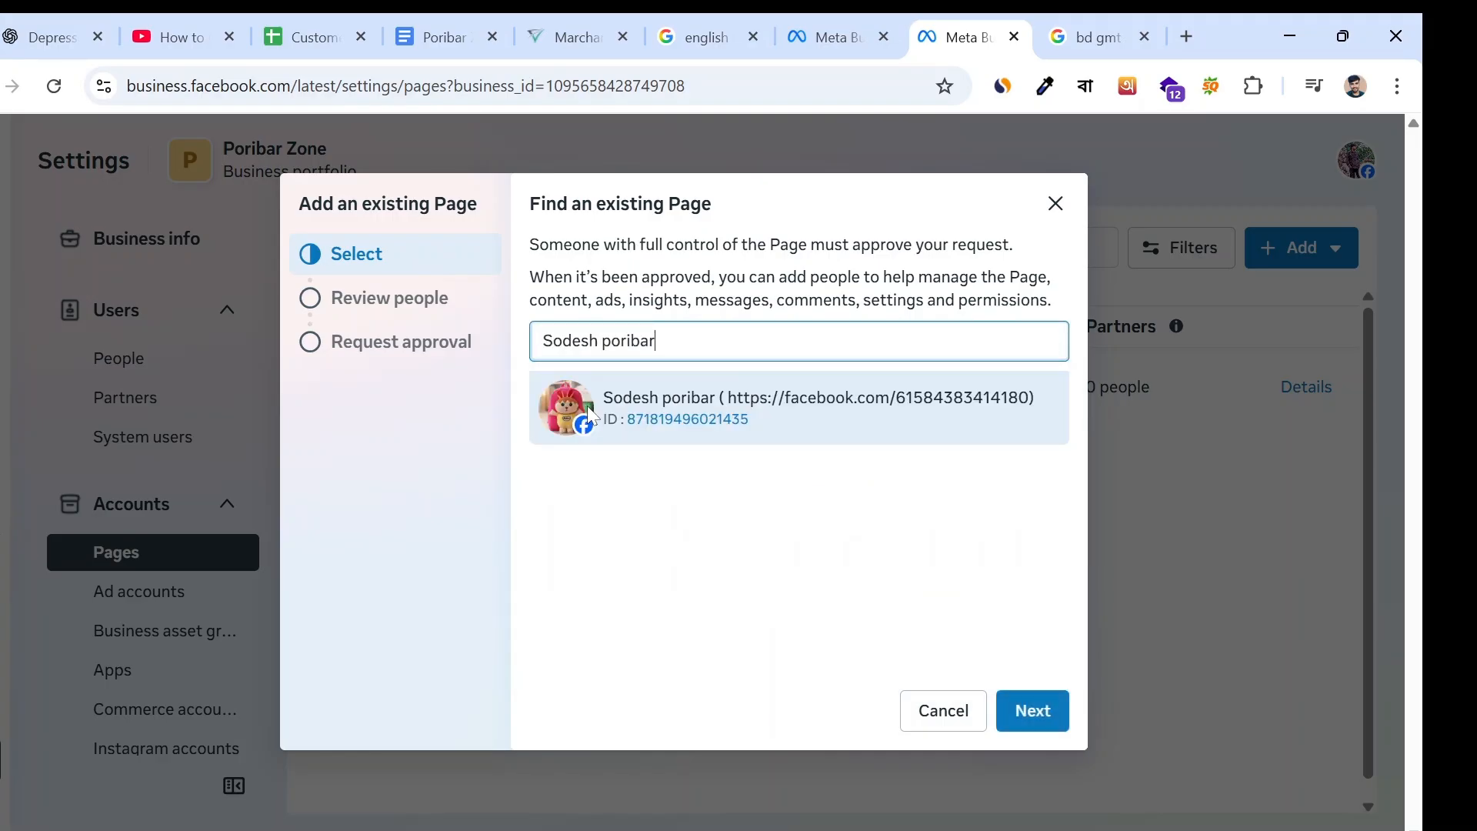
- Continue to the approval request for the selected Page and agree to the Meta Commercial Terms and Pages, groups and events policies
click(1043, 728)
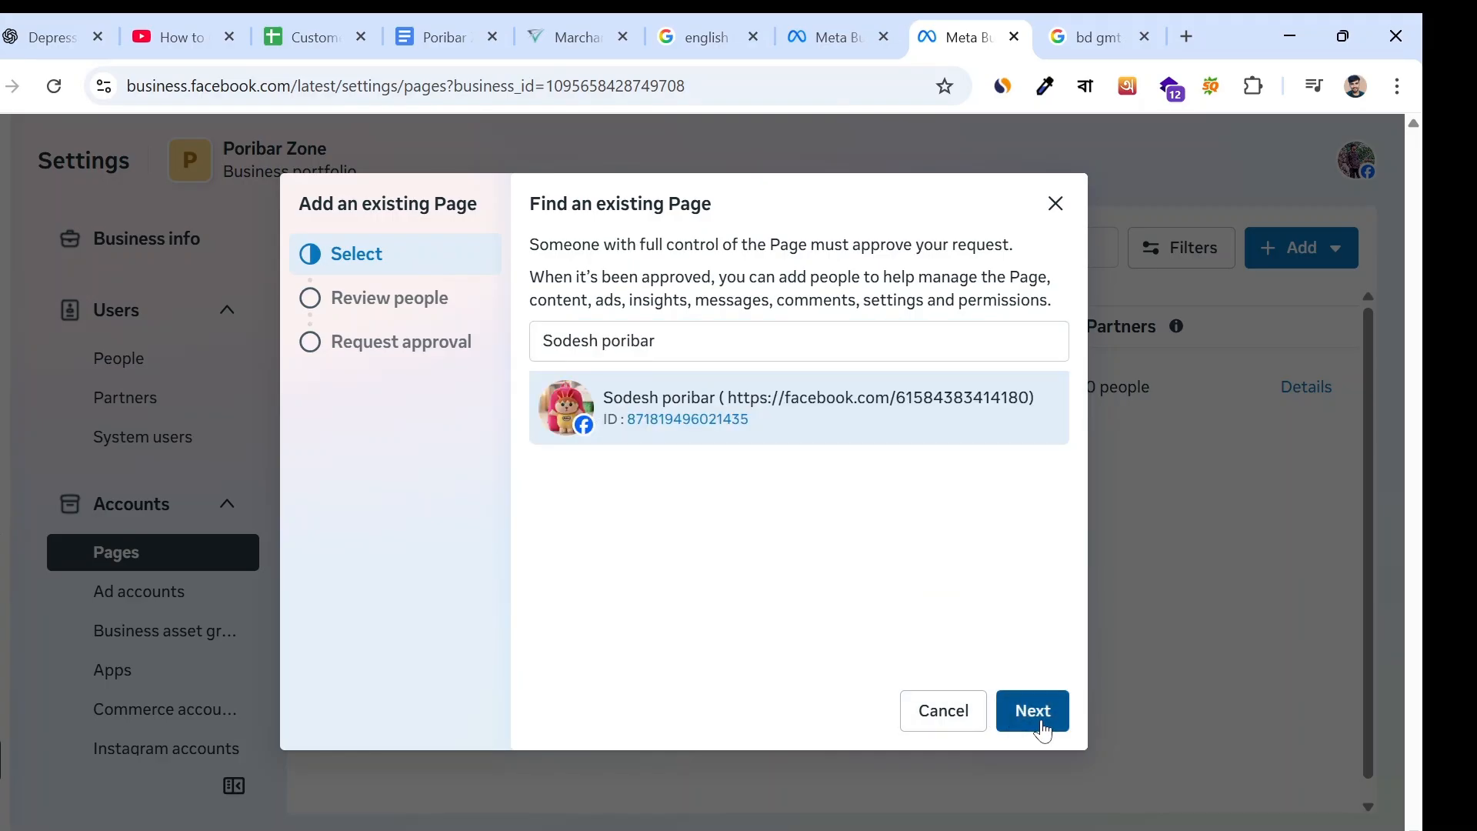
click(1035, 714)
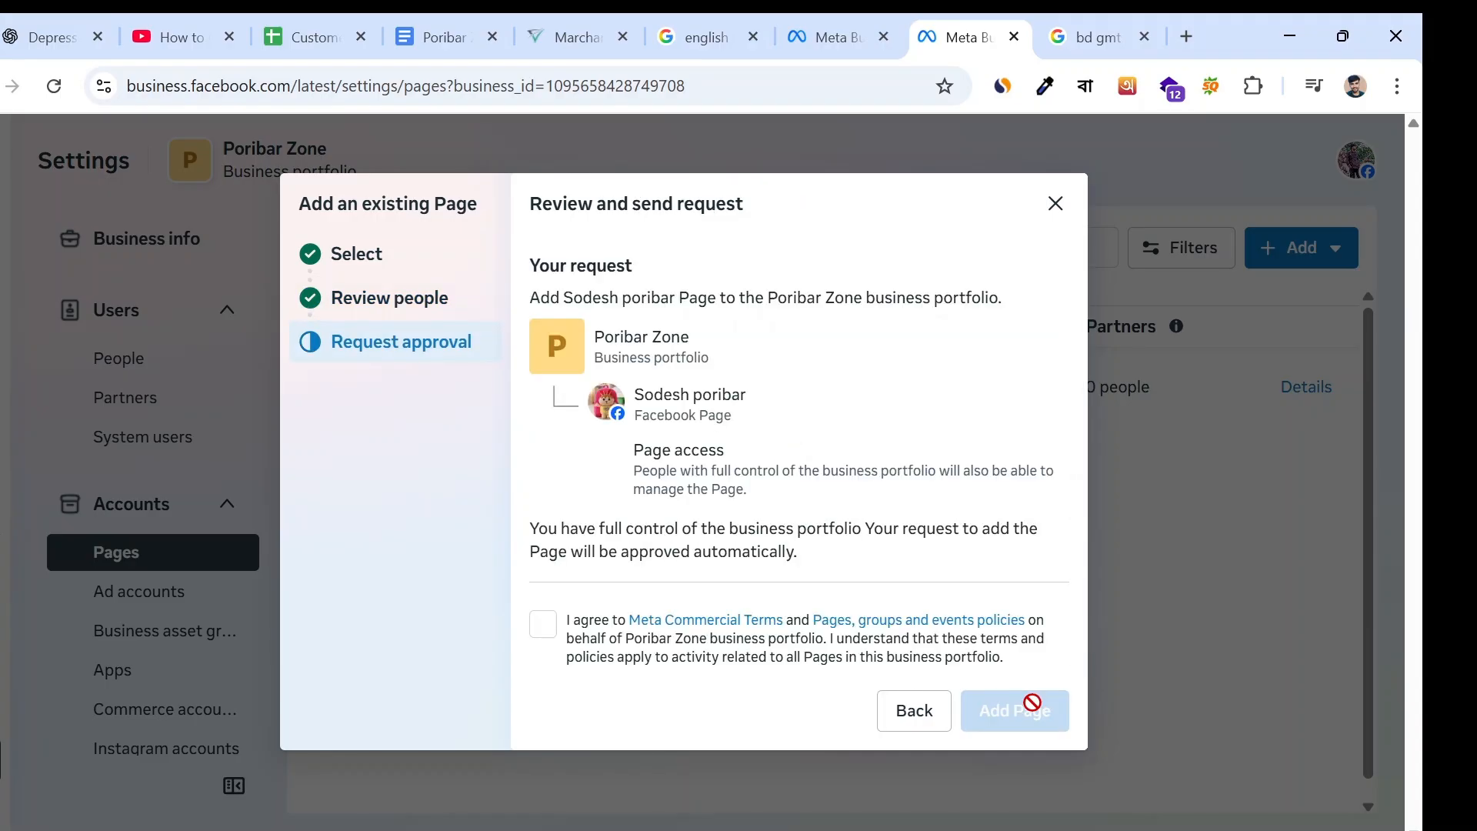
click(550, 639)
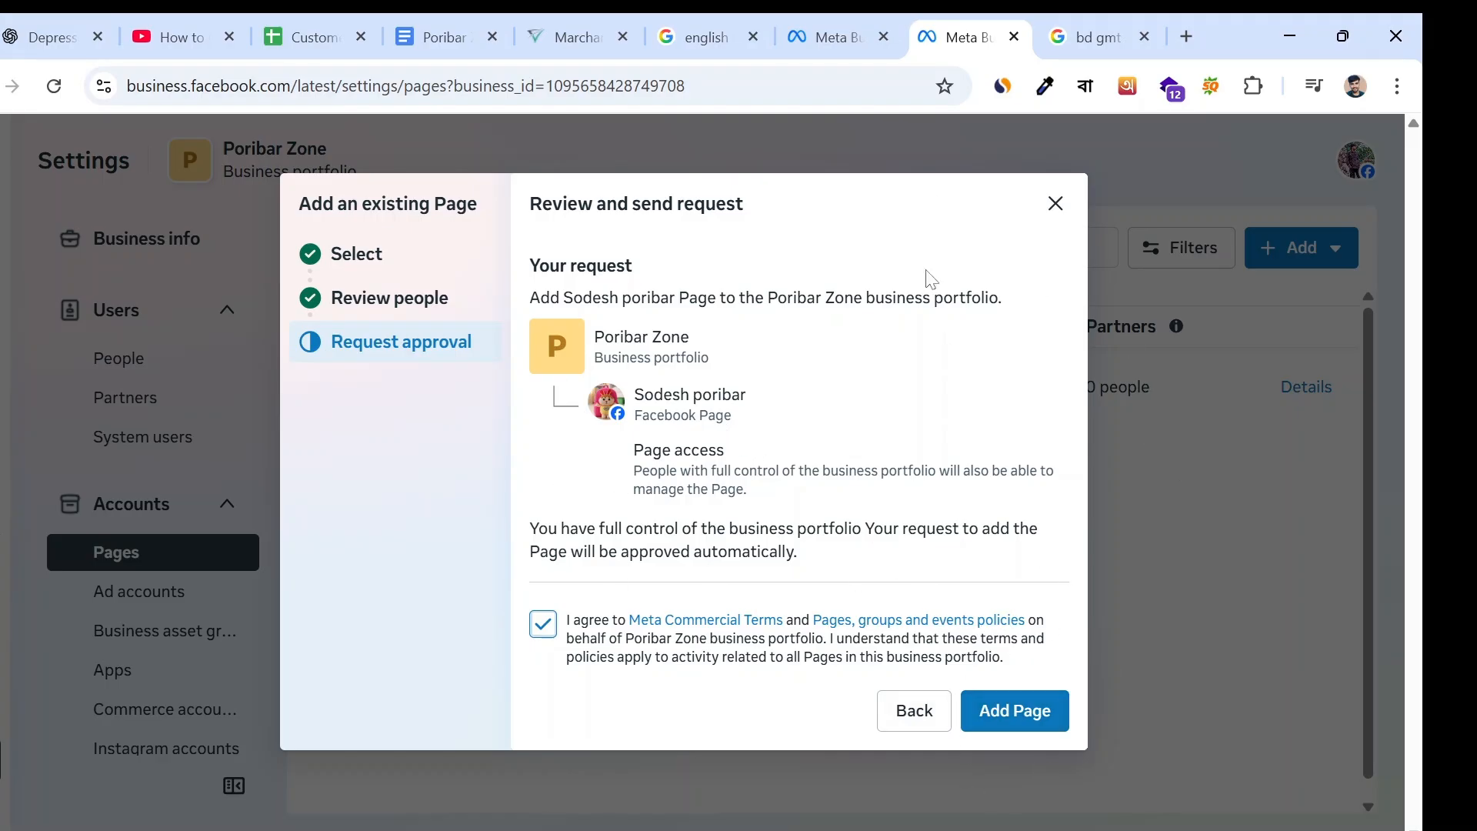
- Leave the Page request without sending it and look over the Users, Accounts and remaining sections of the portfolio settings
click(1055, 203)
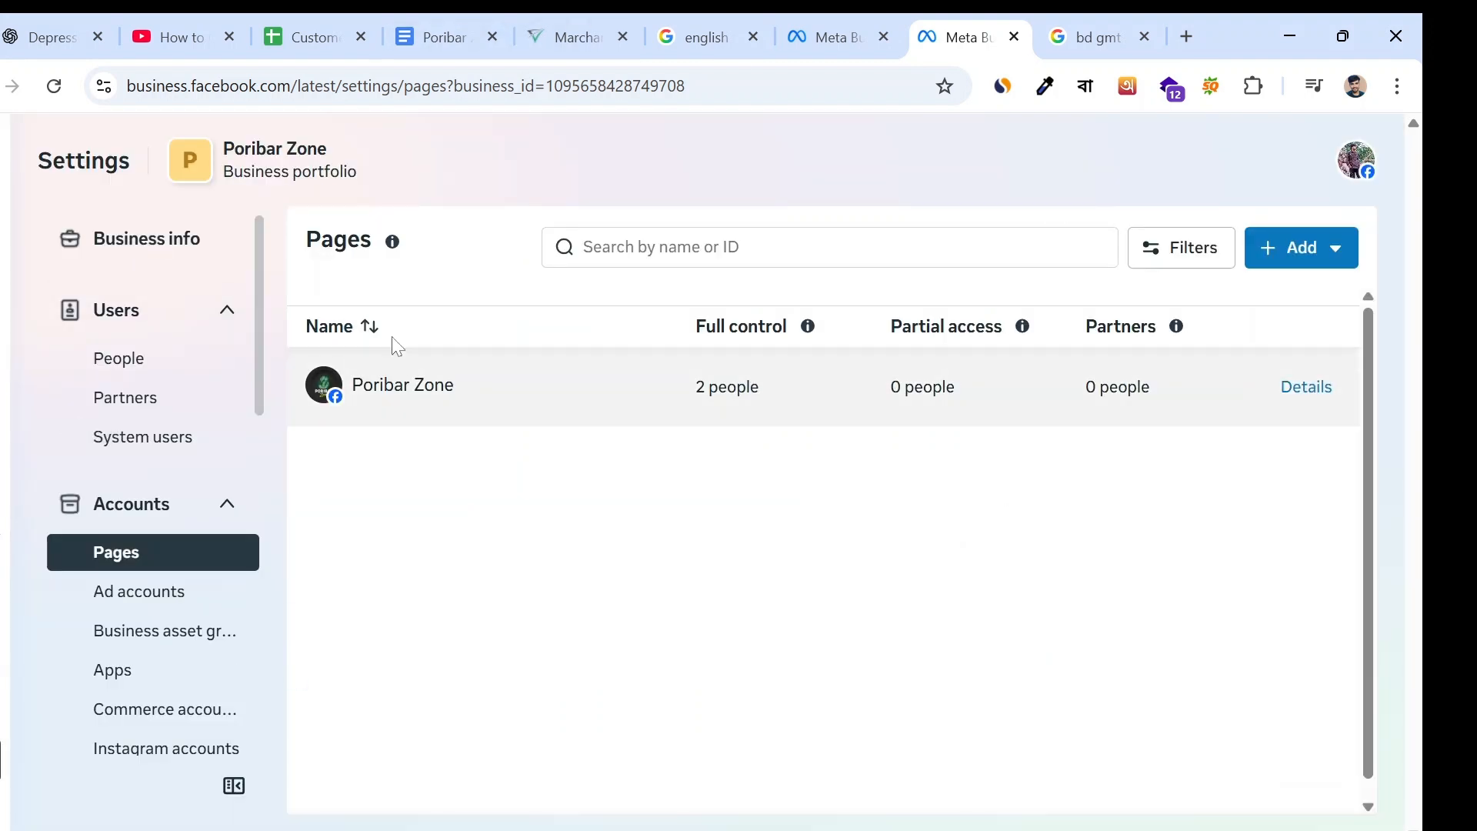
scroll(181, 428, down, 5)
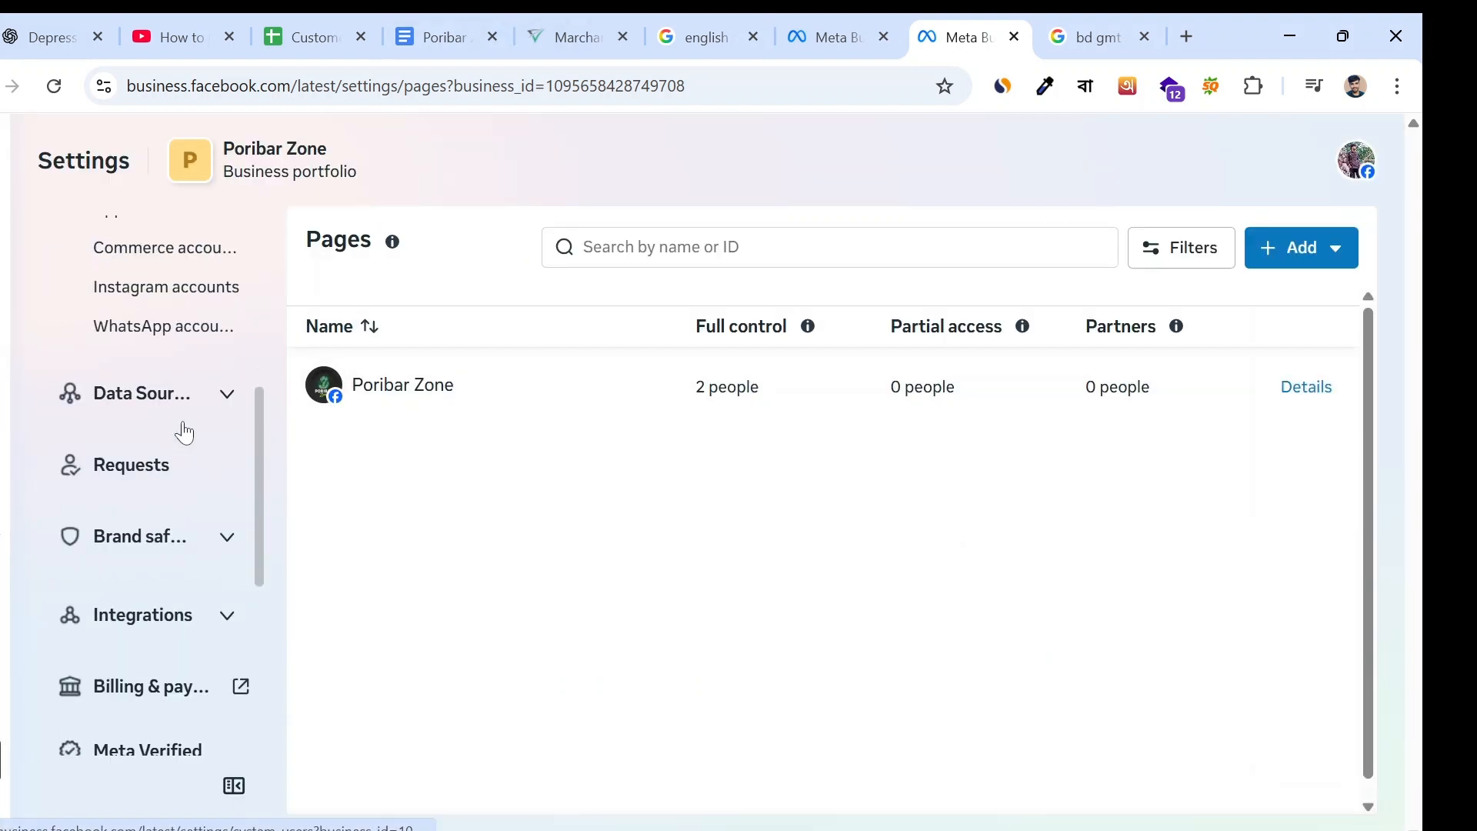
scroll(182, 428, up, 4)
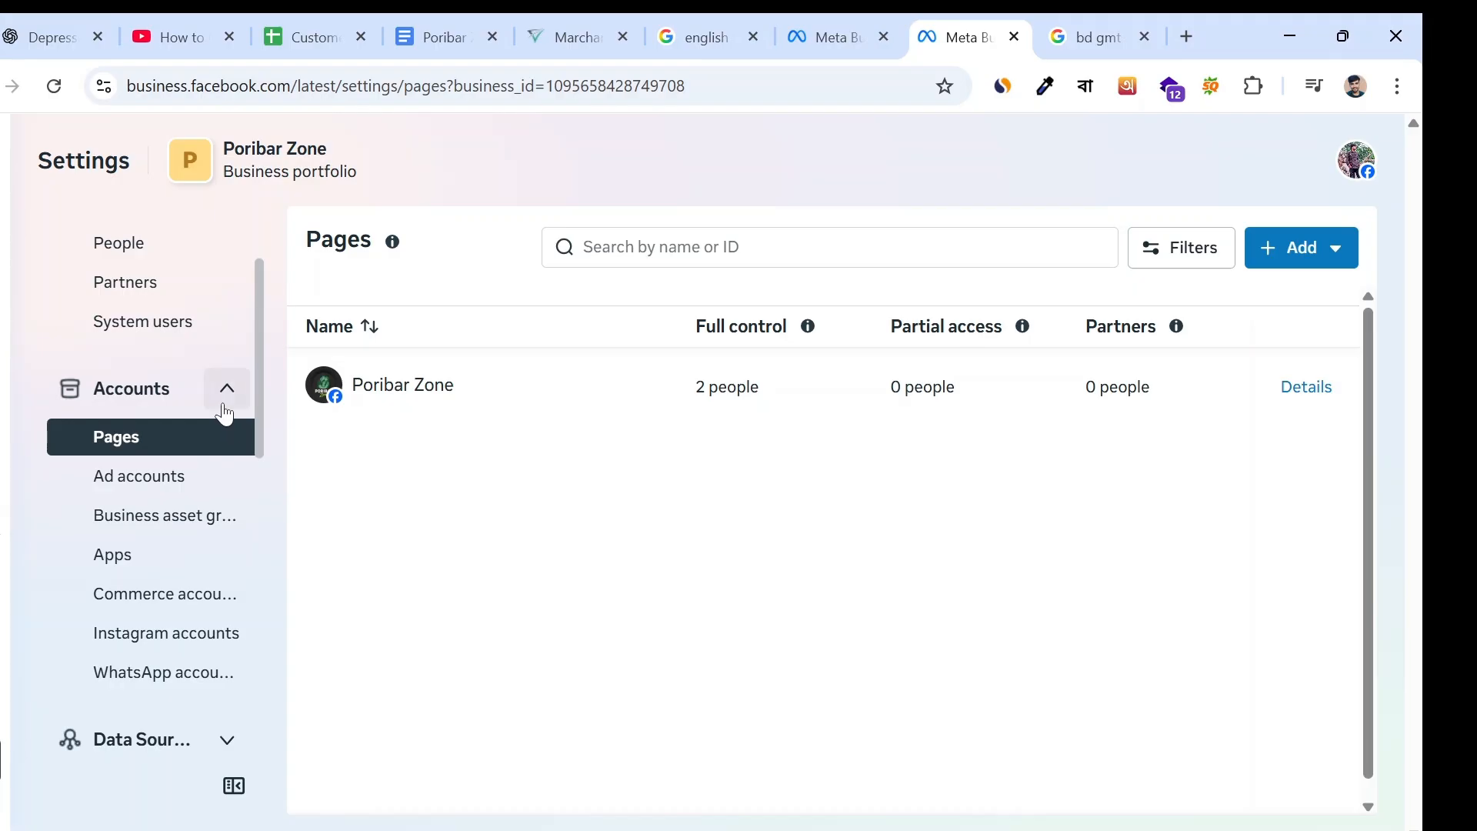
scroll(182, 357, up, 2)
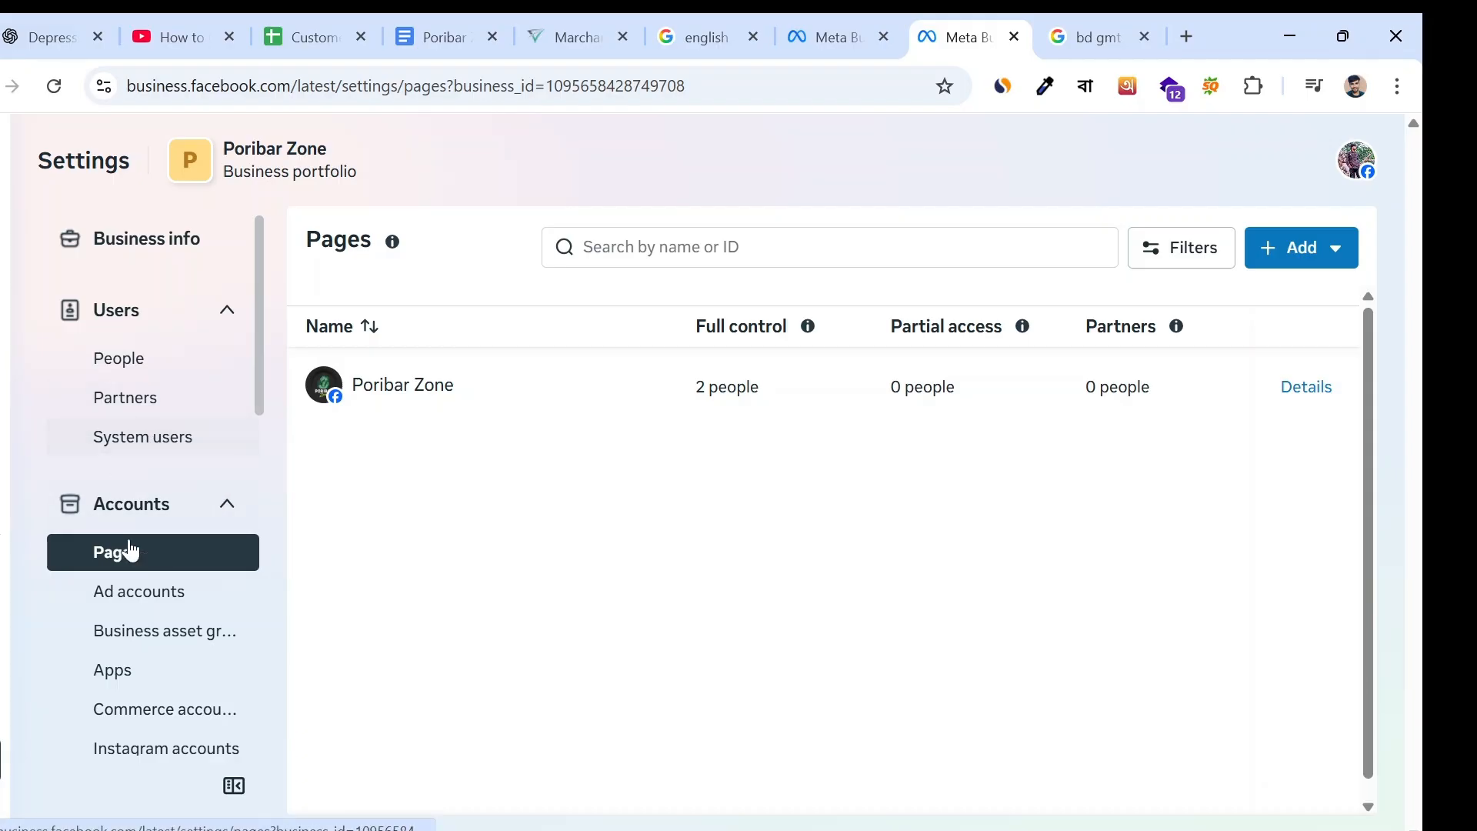
scroll(149, 437, down, 3)
scroll(149, 439, down, 9)
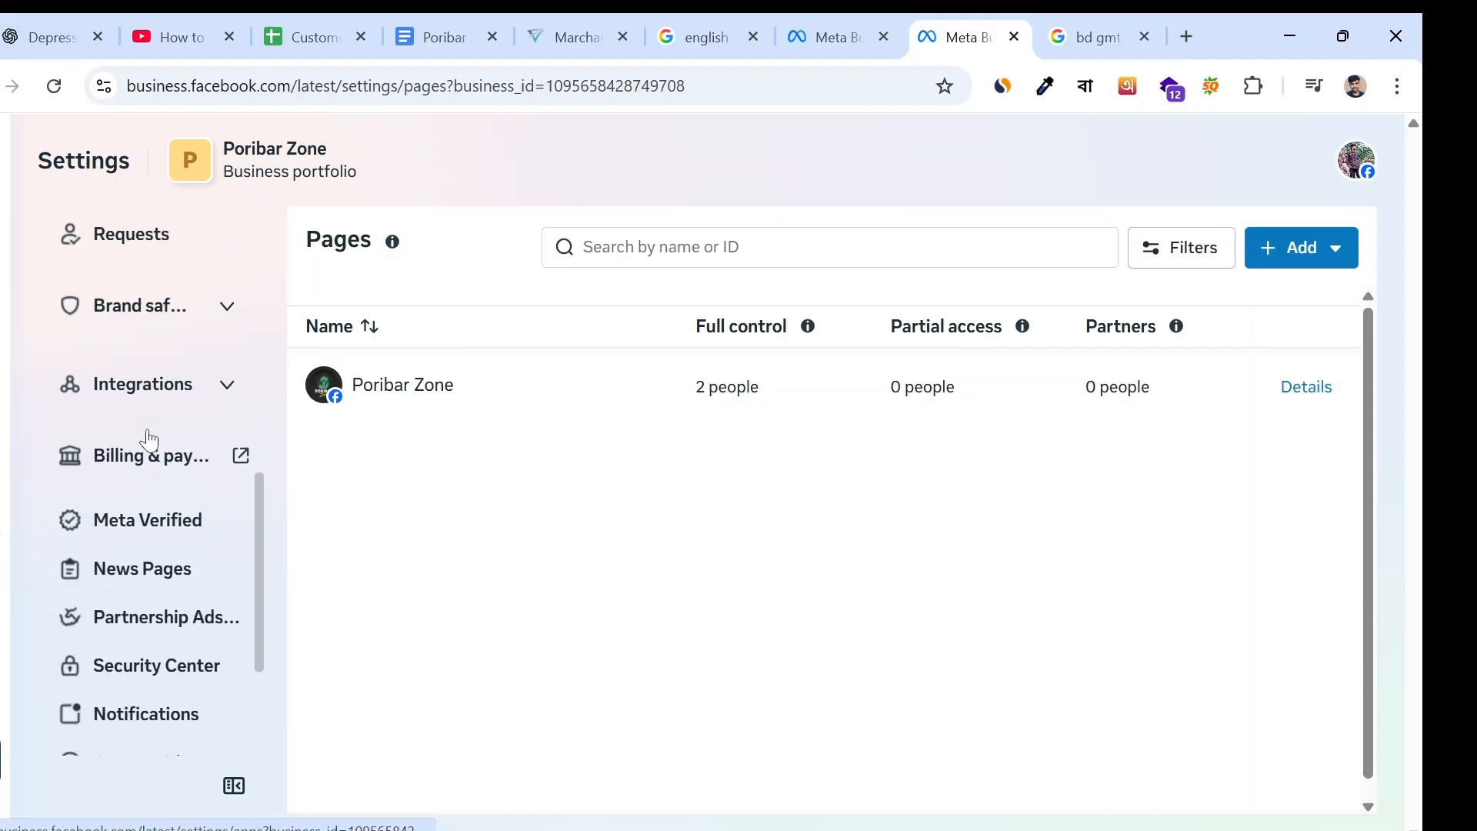
scroll(146, 436, up, 12)
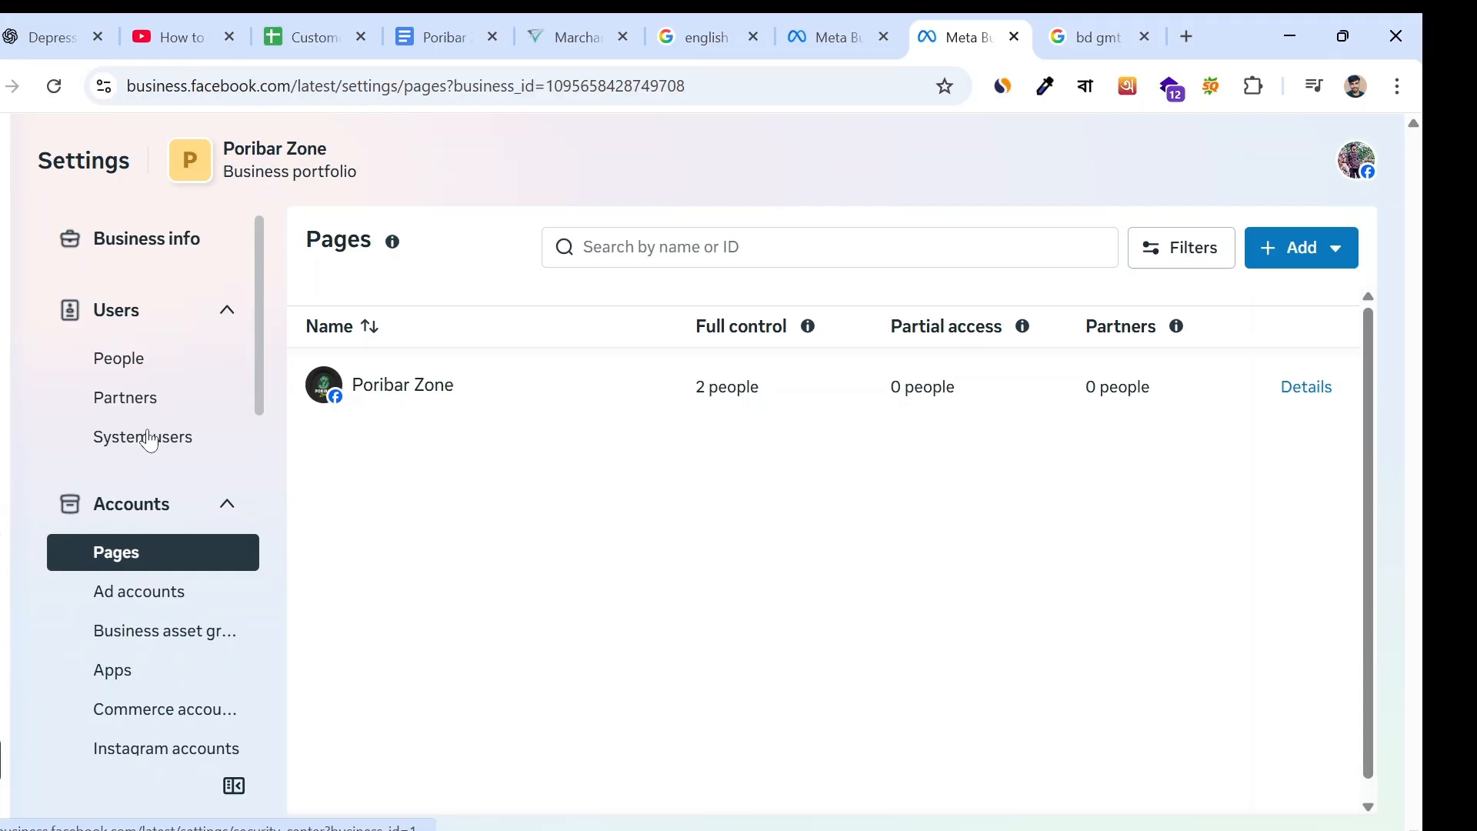
scroll(183, 401, down, 4)
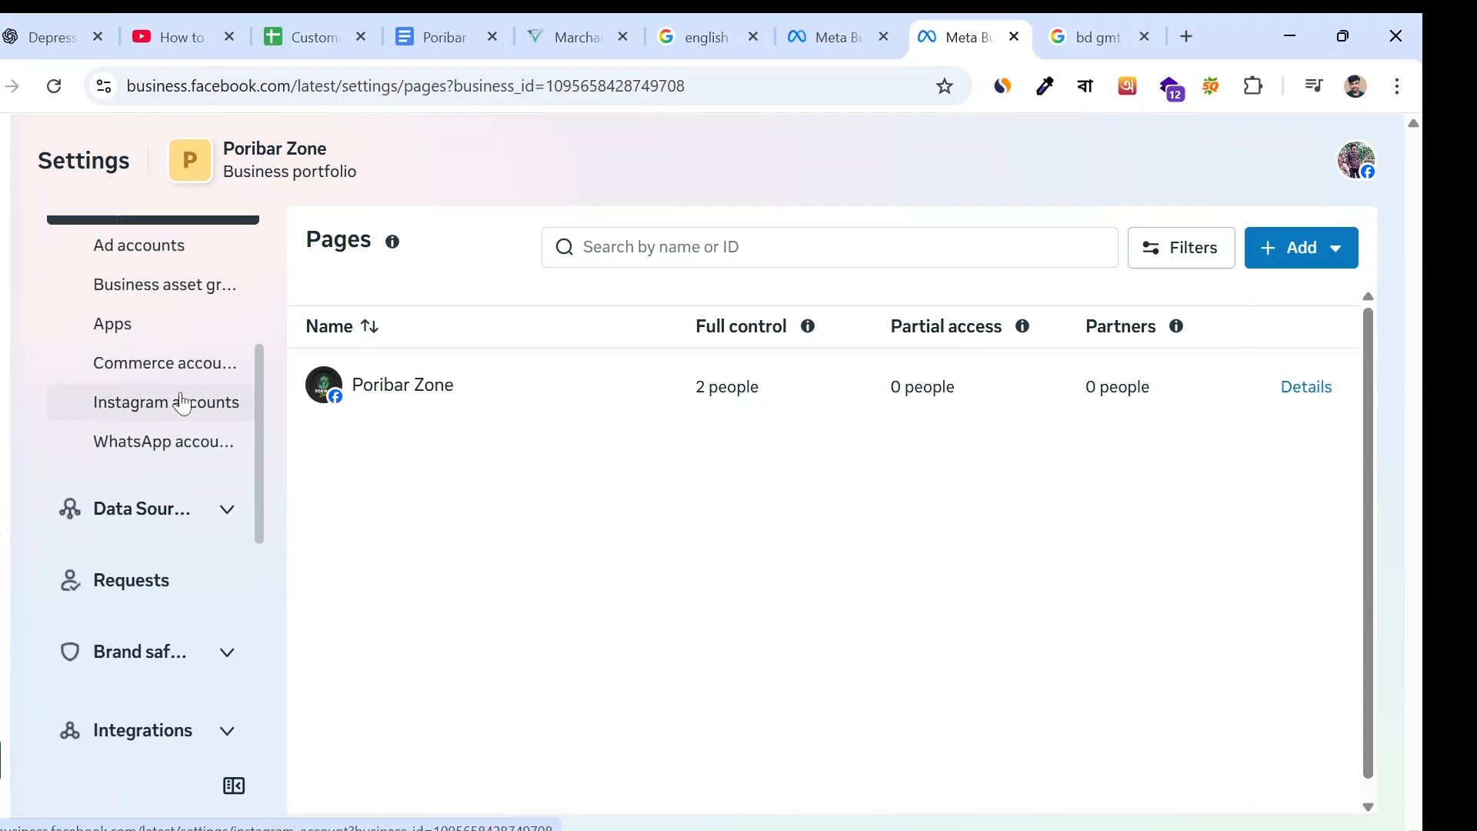
scroll(189, 420, up, 2)
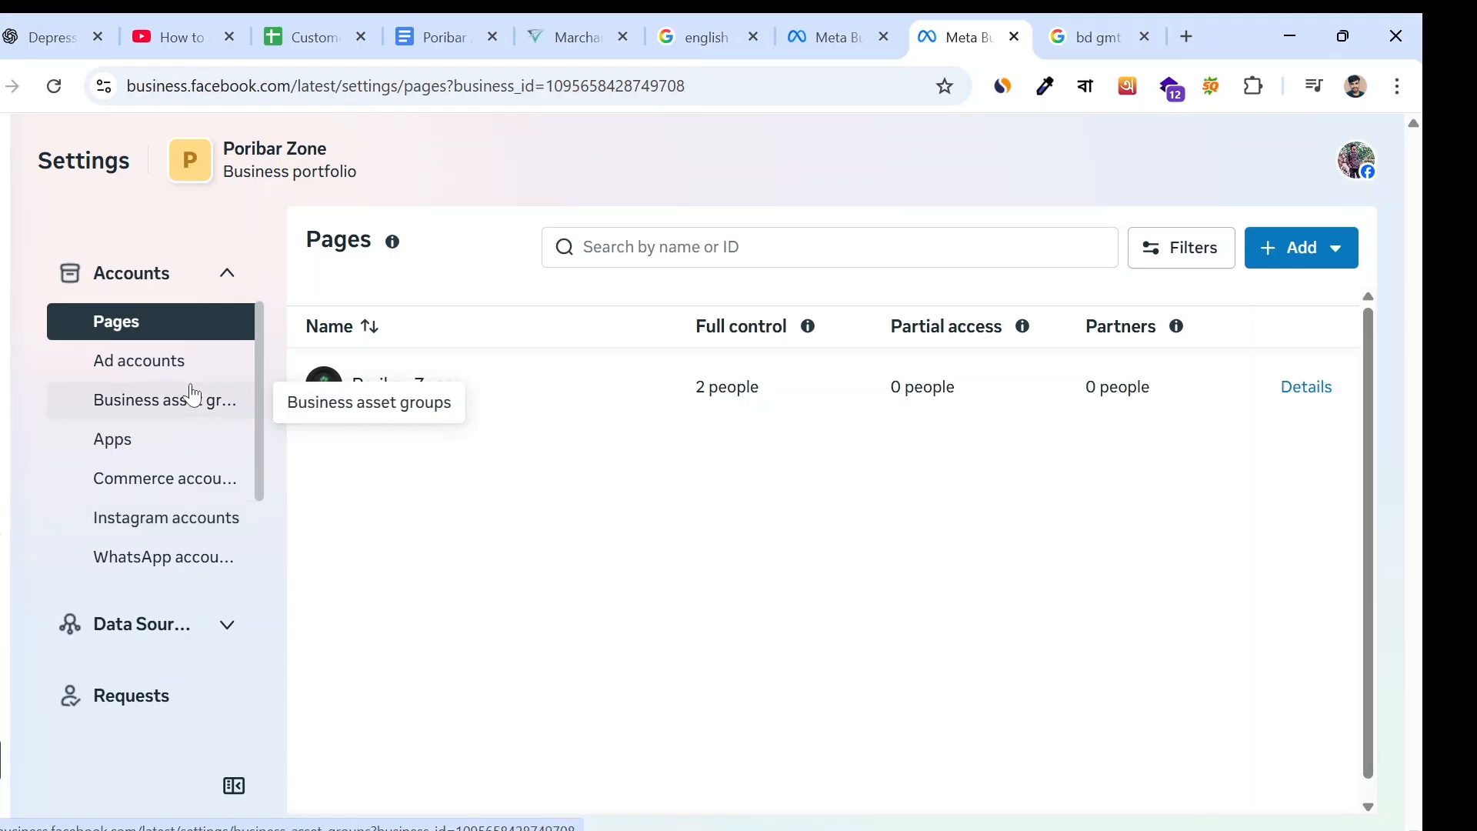
scroll(193, 396, up, 3)
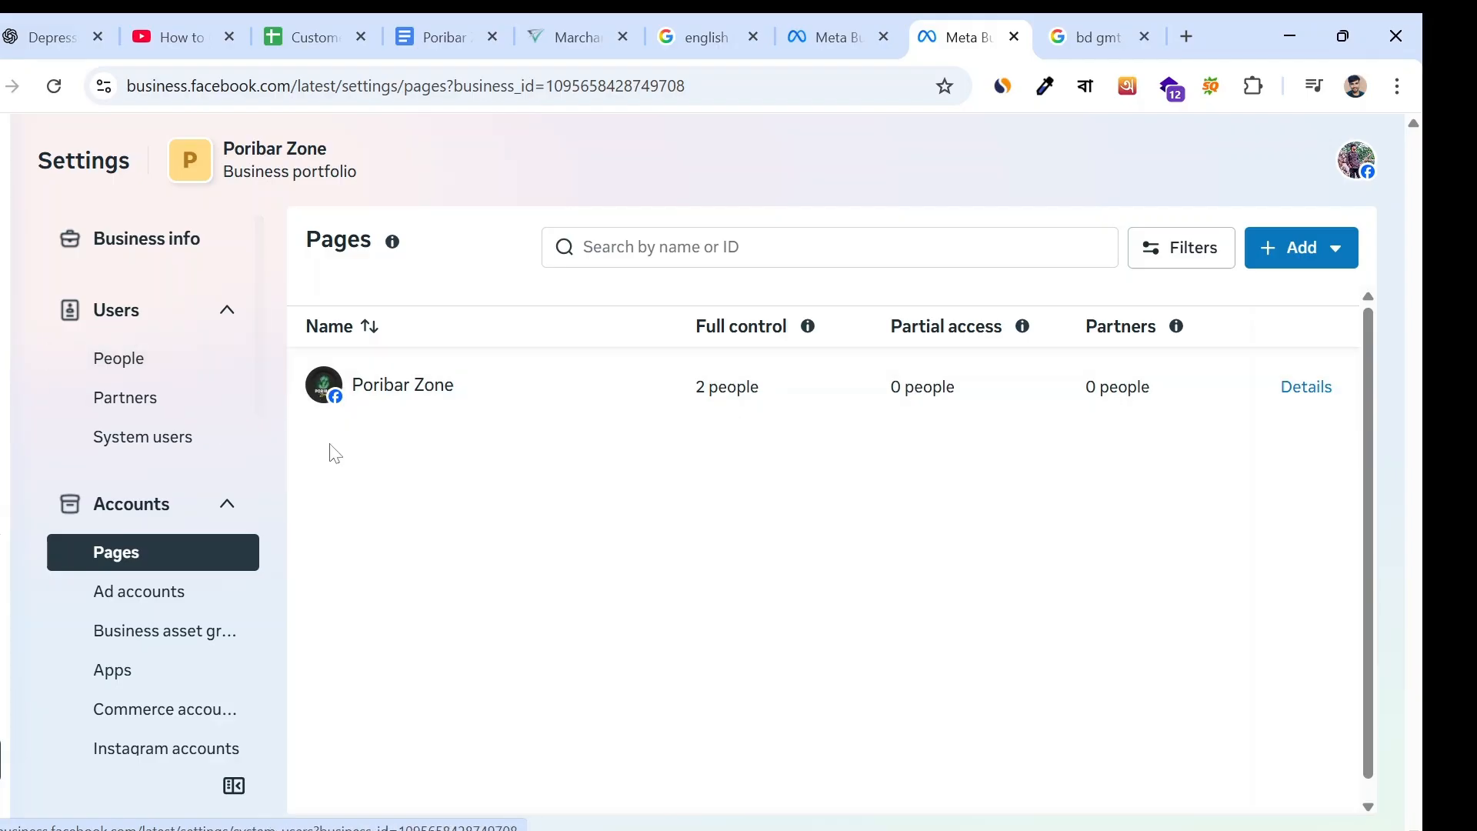
scroll(184, 504, down, 3)
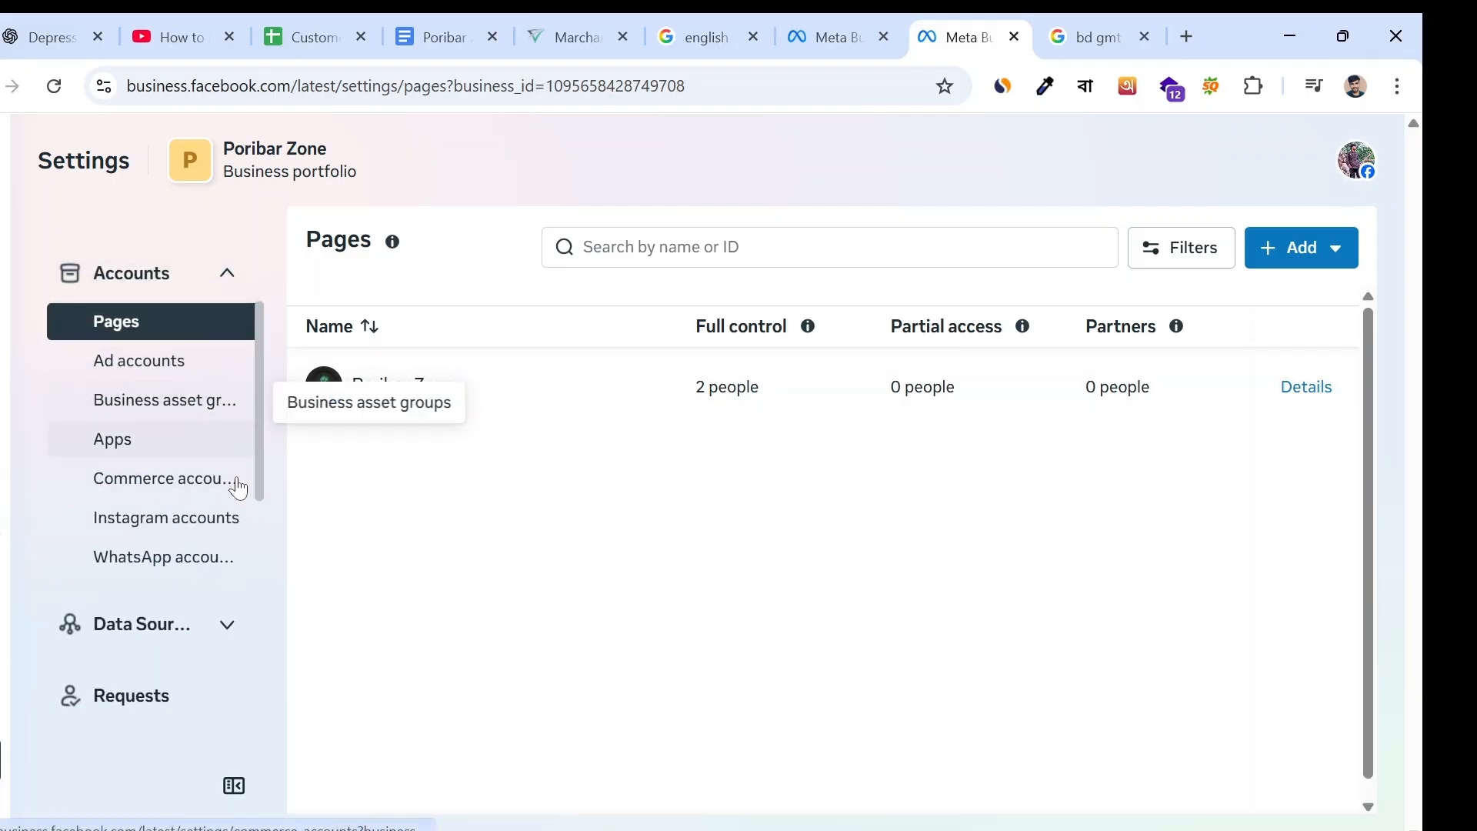
scroll(211, 446, up, 3)
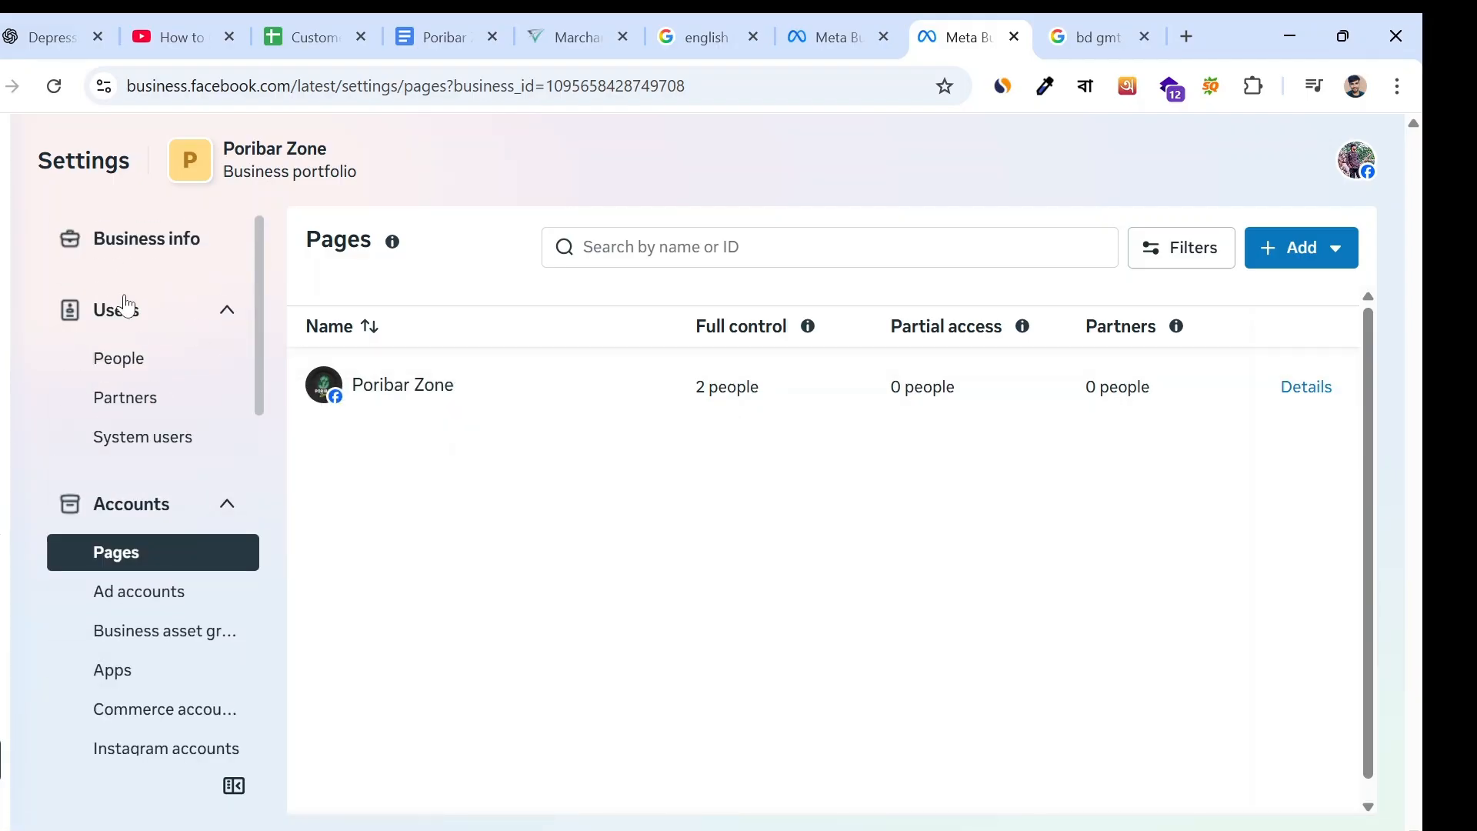
- Start inviting a person to the Poribar Zone portfolio from the People settings and enter the invitee's email address
click(110, 363)
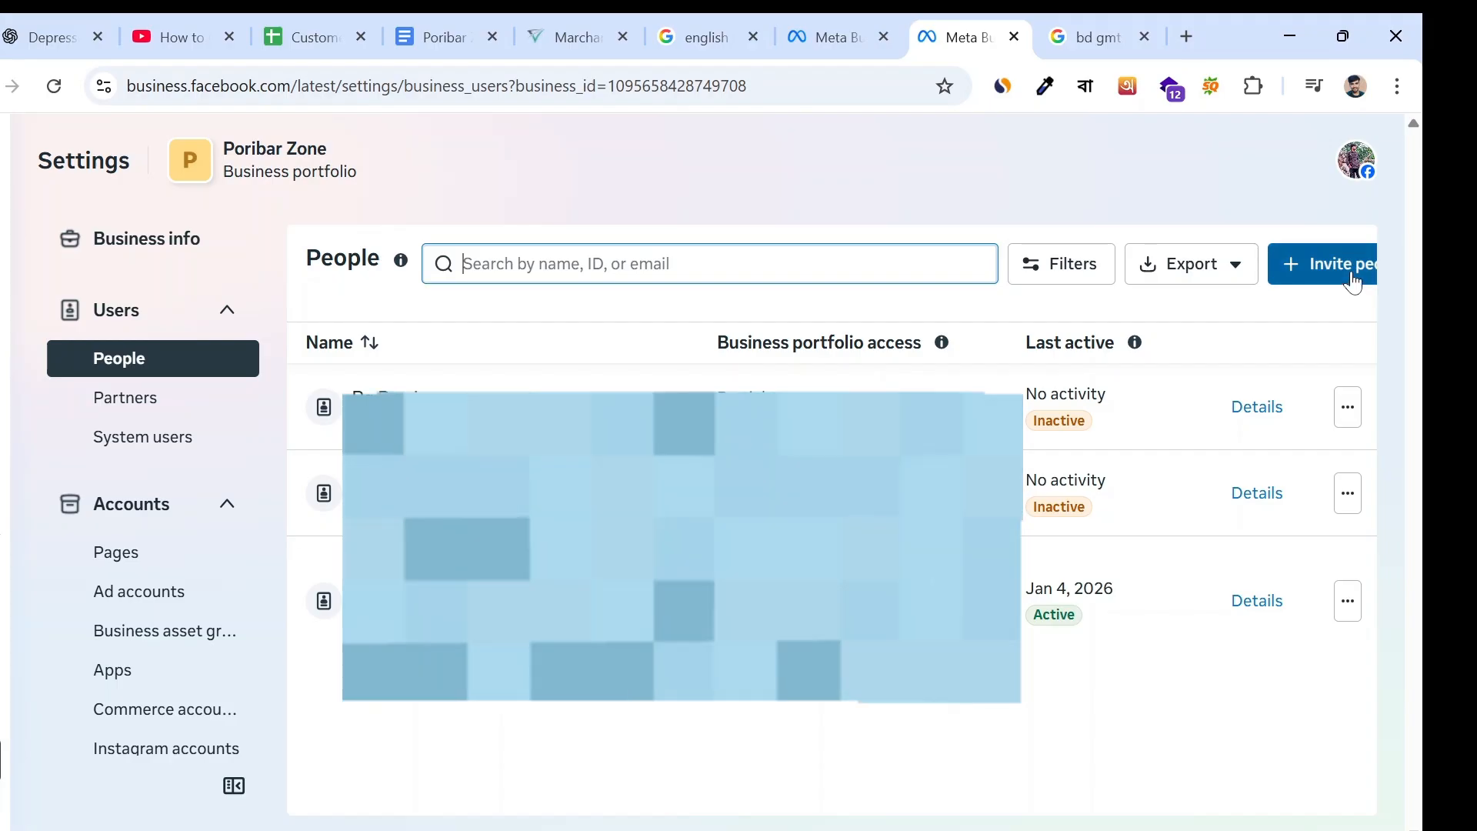
click(1350, 278)
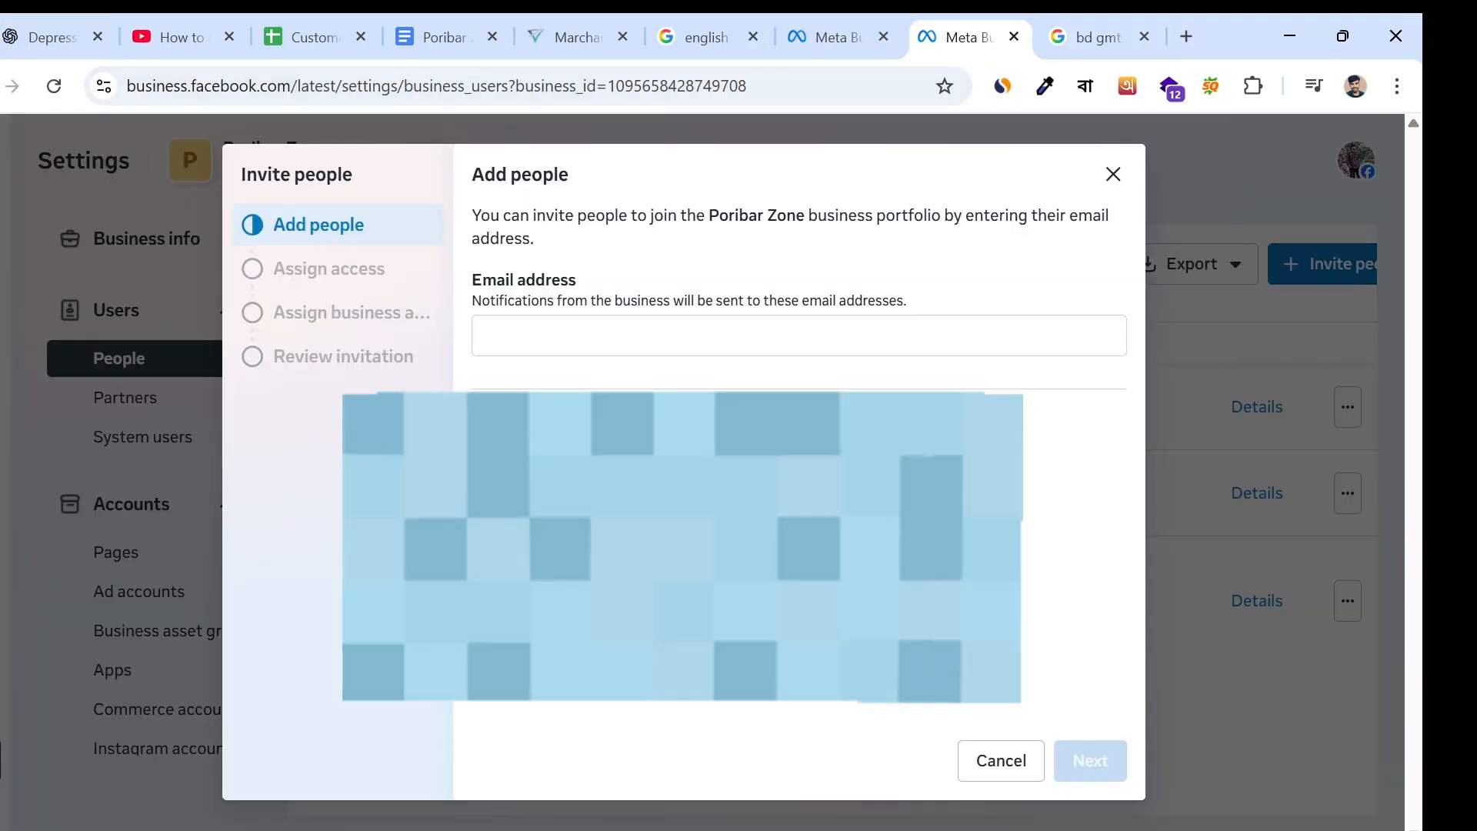
click(654, 337)
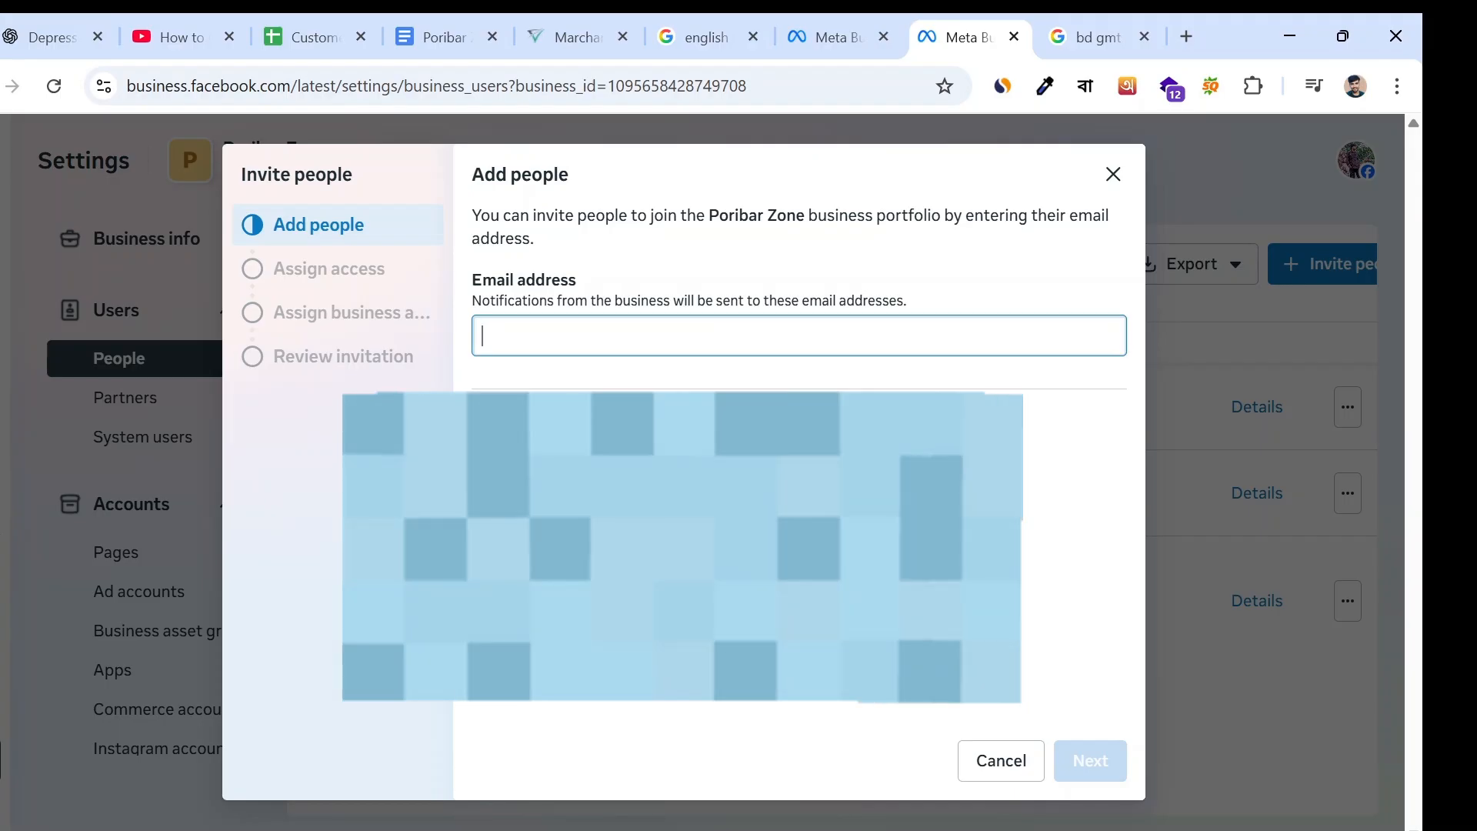
text(ala)
key(BackSpace)
key(BackSpace)
key(BackSpace)
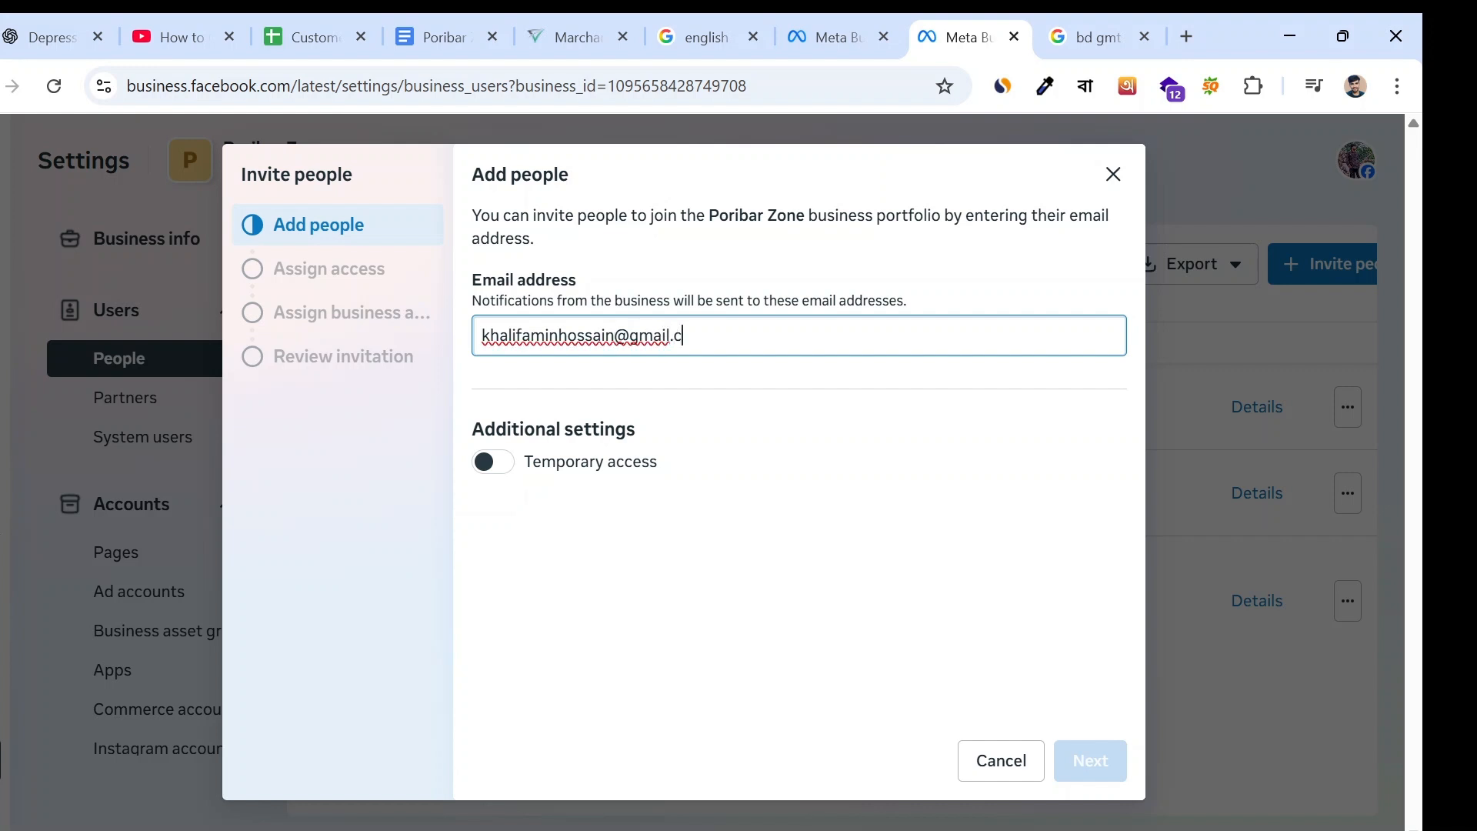
- Turn on temporary access, browse expiration dates up to April 2026 without choosing one, and continue to assigning access
click(484, 461)
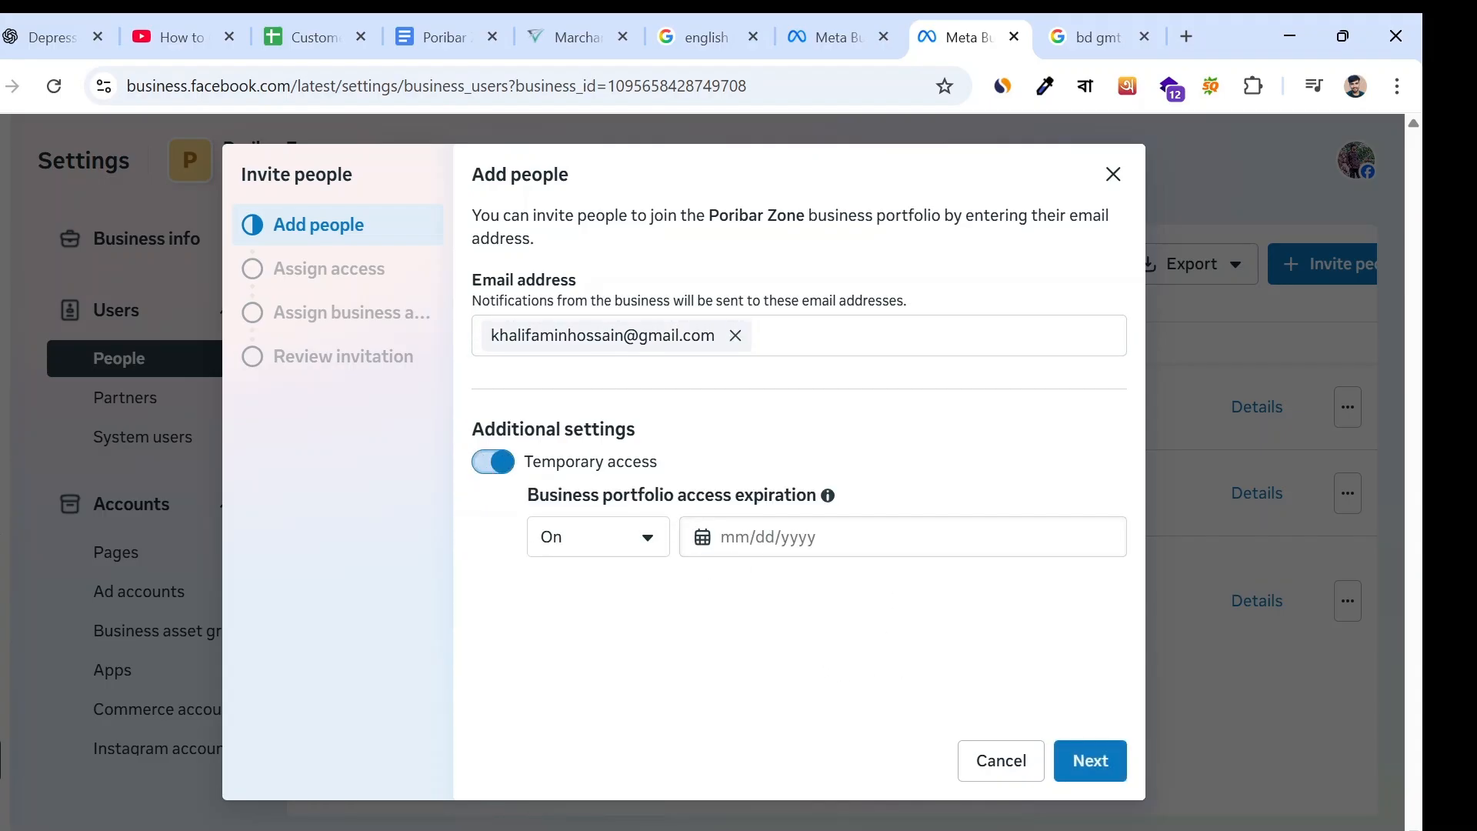
click(796, 537)
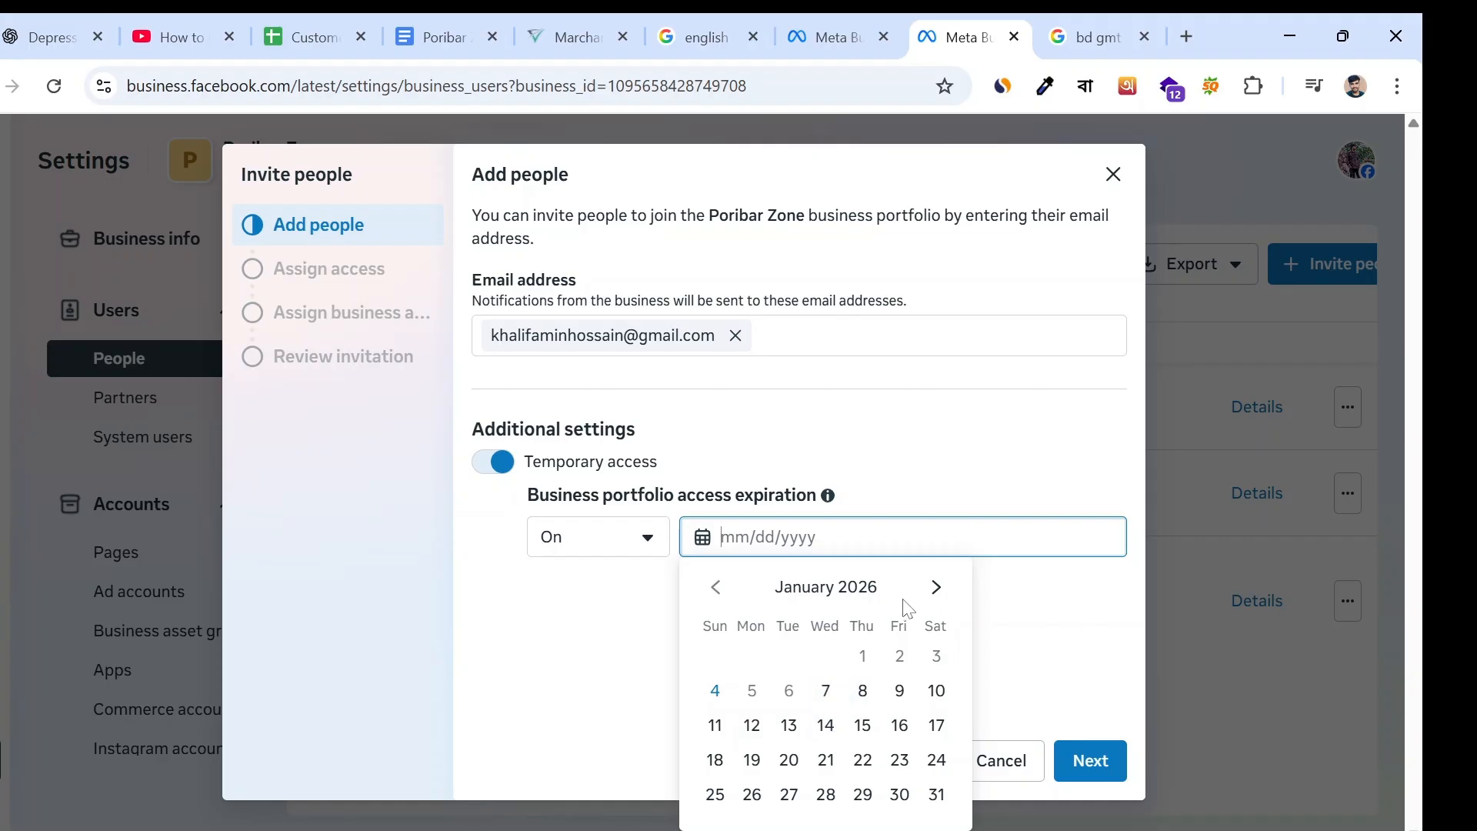
click(936, 587)
click(938, 589)
click(937, 589)
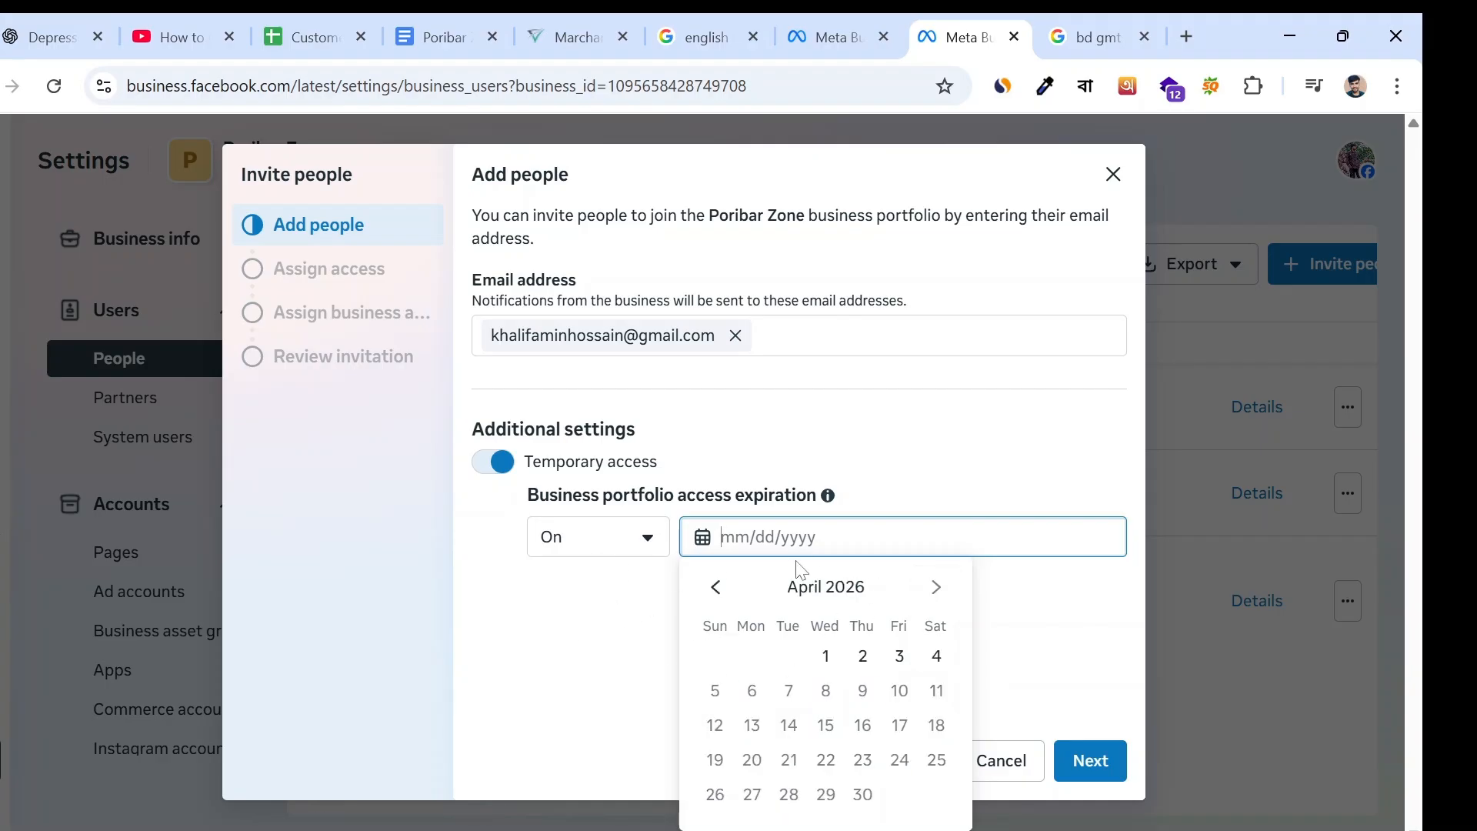
click(770, 459)
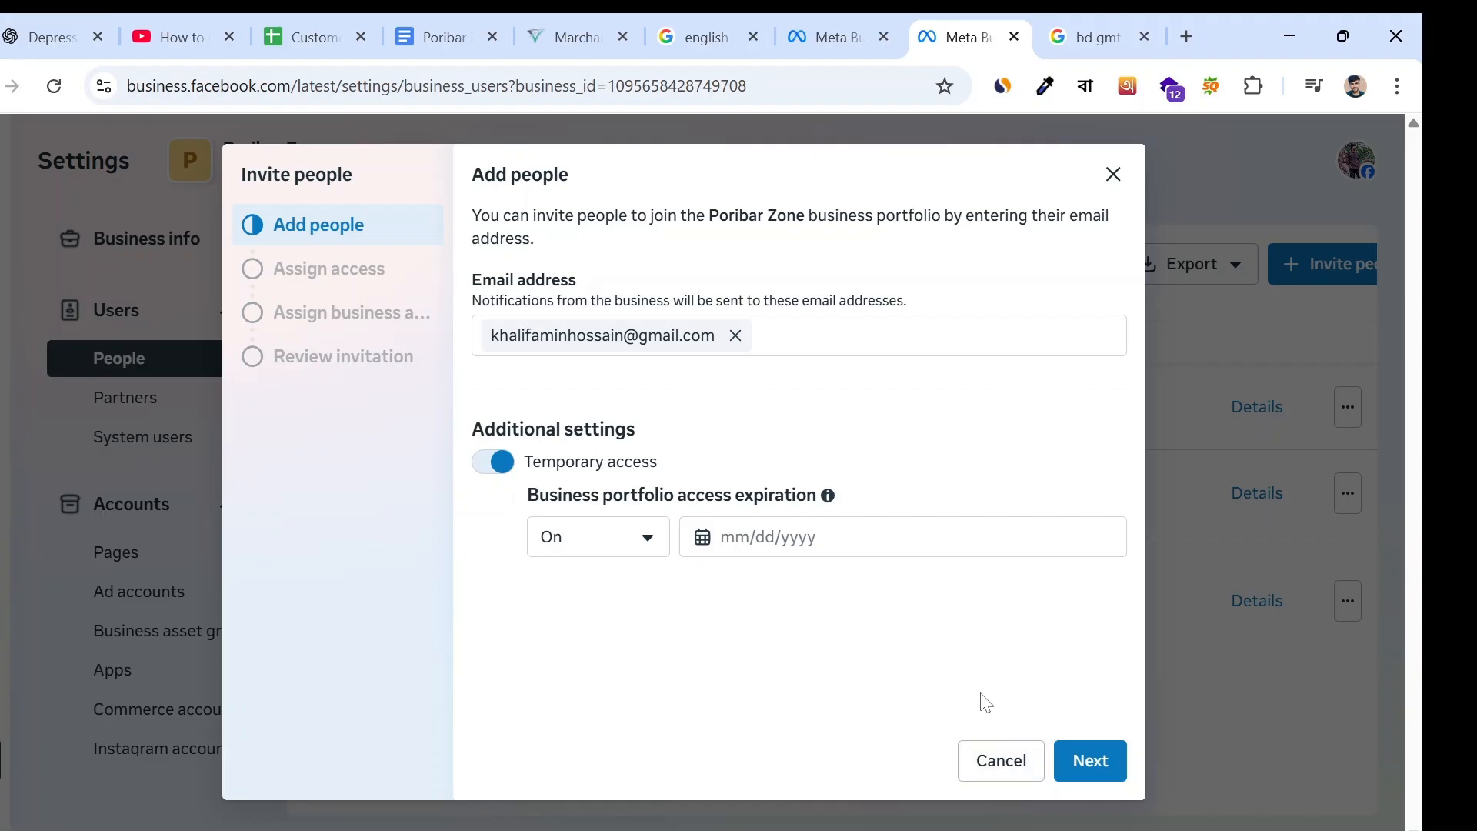
click(1059, 766)
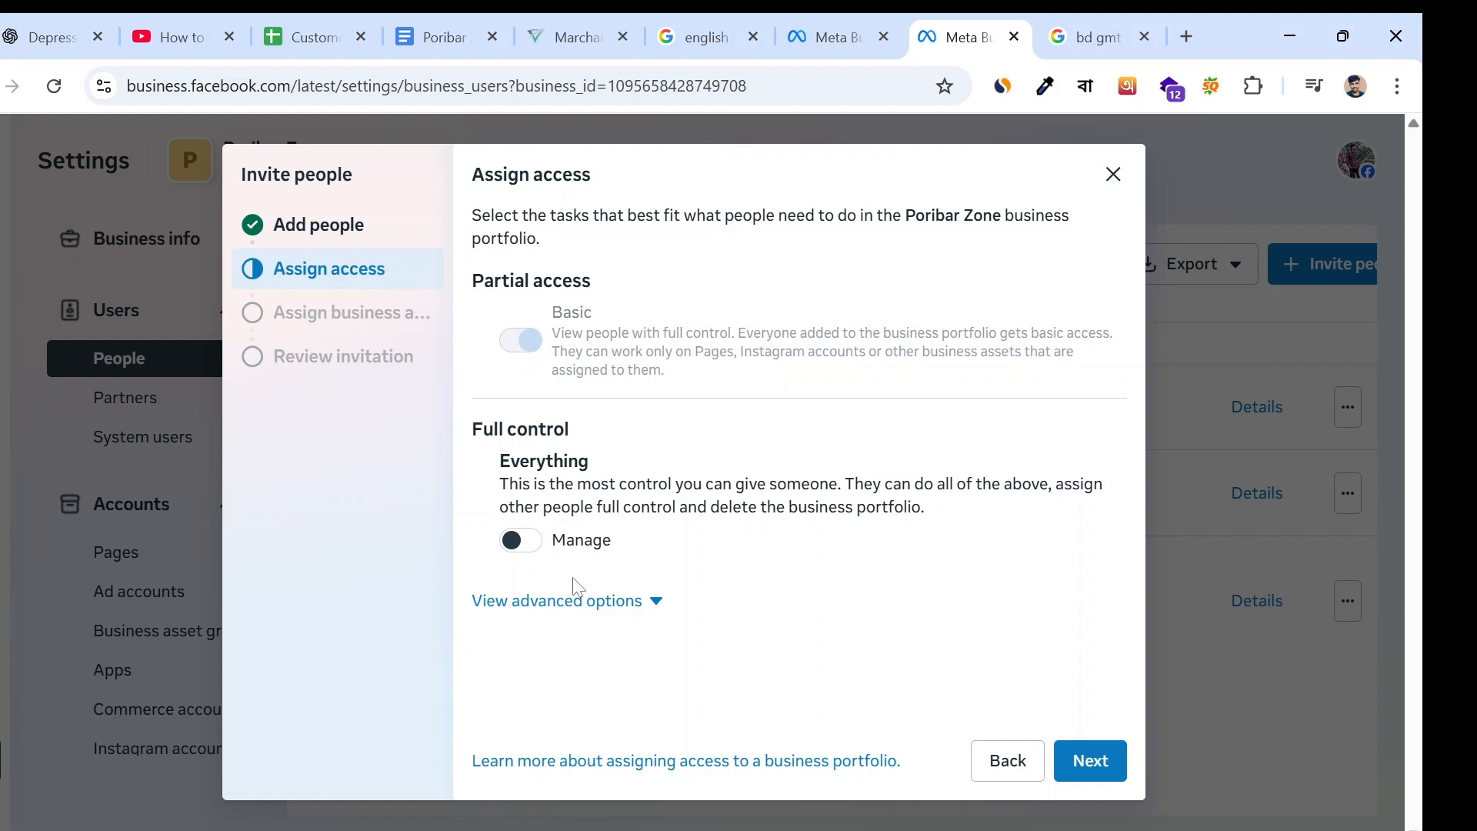
- Try the full-control Manage access, switch it back off, and continue to assigning business assets
click(514, 540)
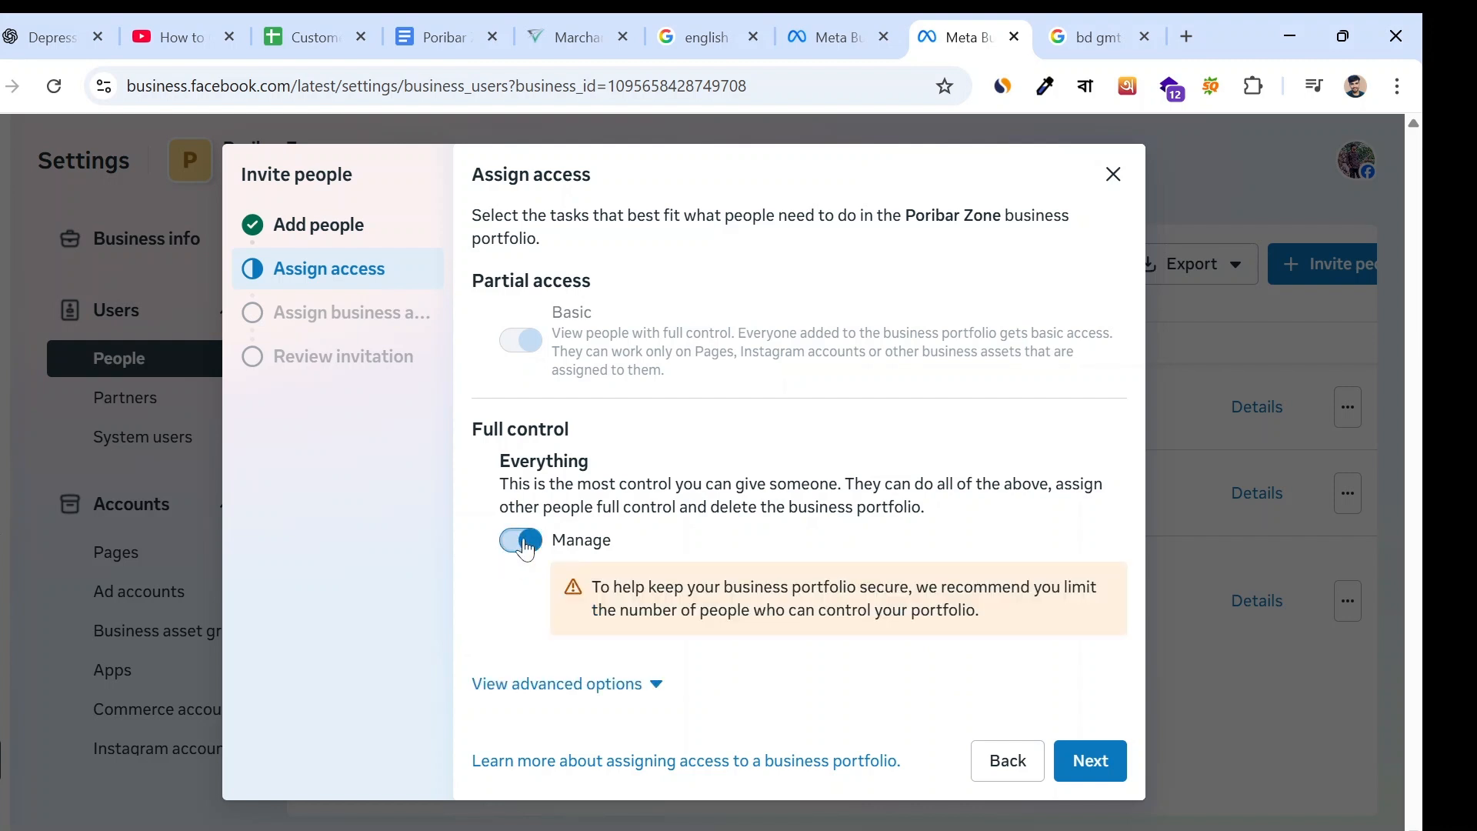
click(536, 552)
click(1091, 761)
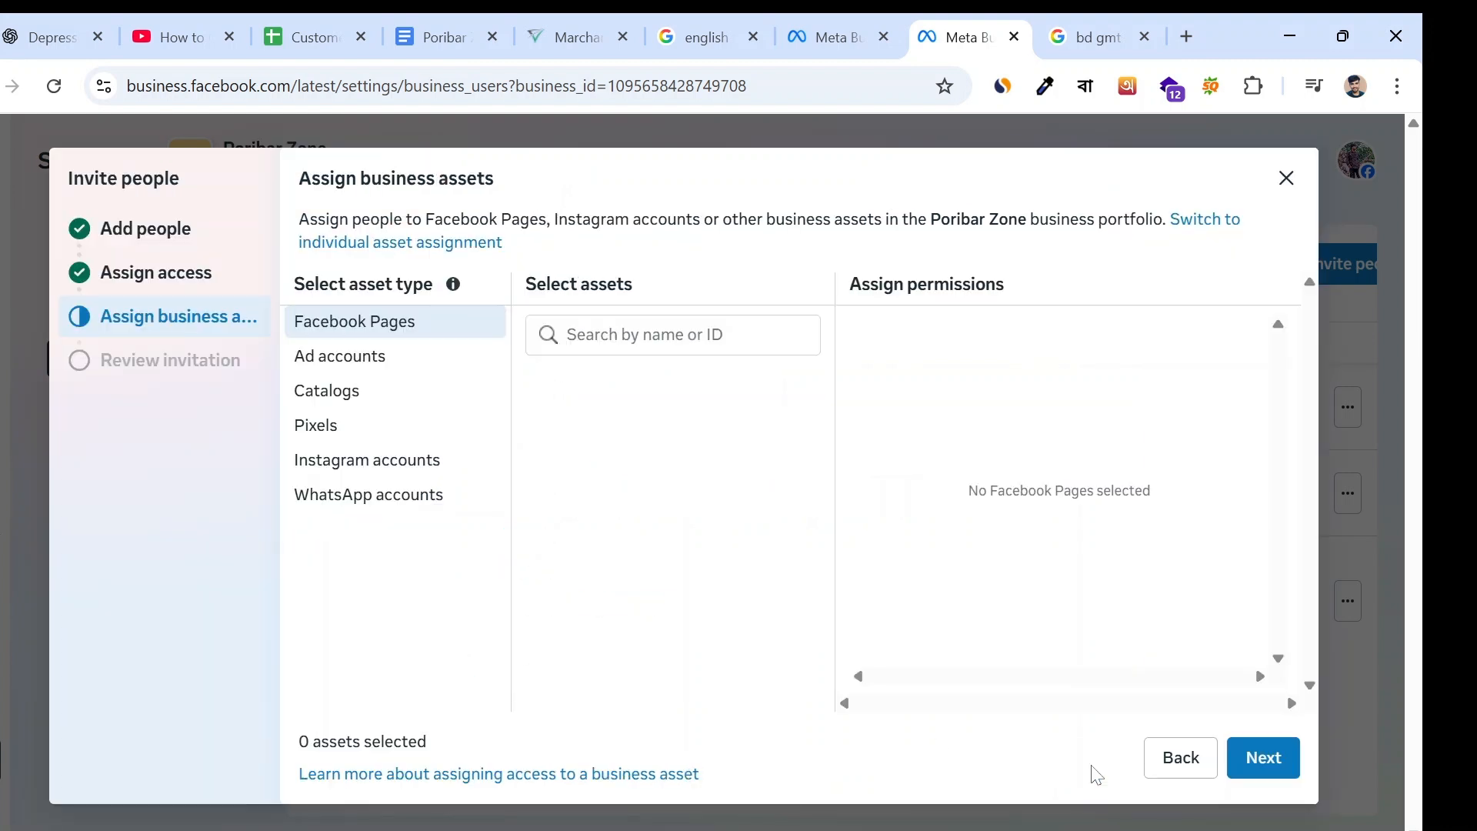
- Select the Poribar Zone Facebook Page as the asset to assign and look through its available permissions
click(540, 437)
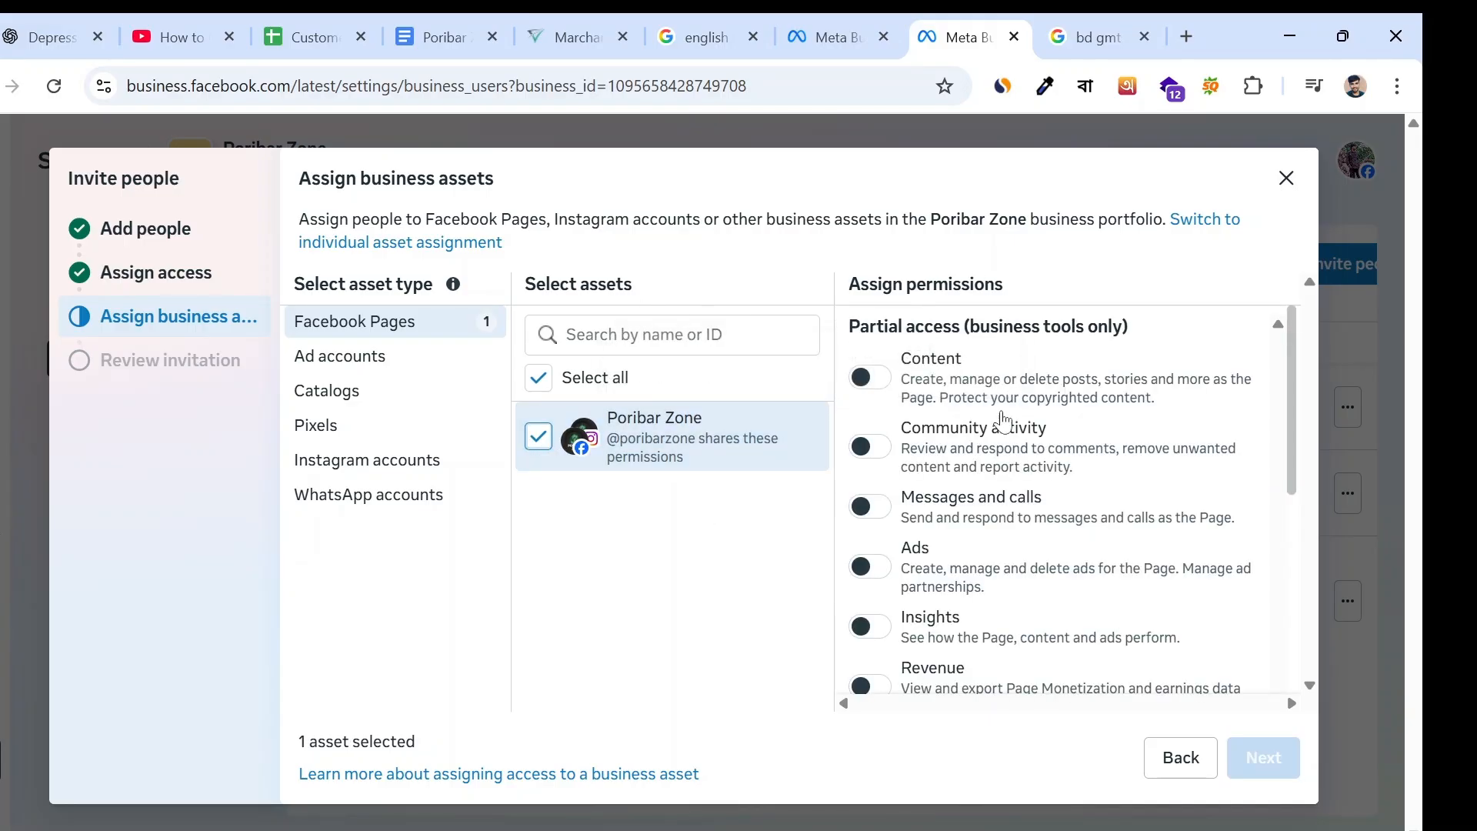
scroll(1069, 500, down, 5)
scroll(1069, 499, up, 5)
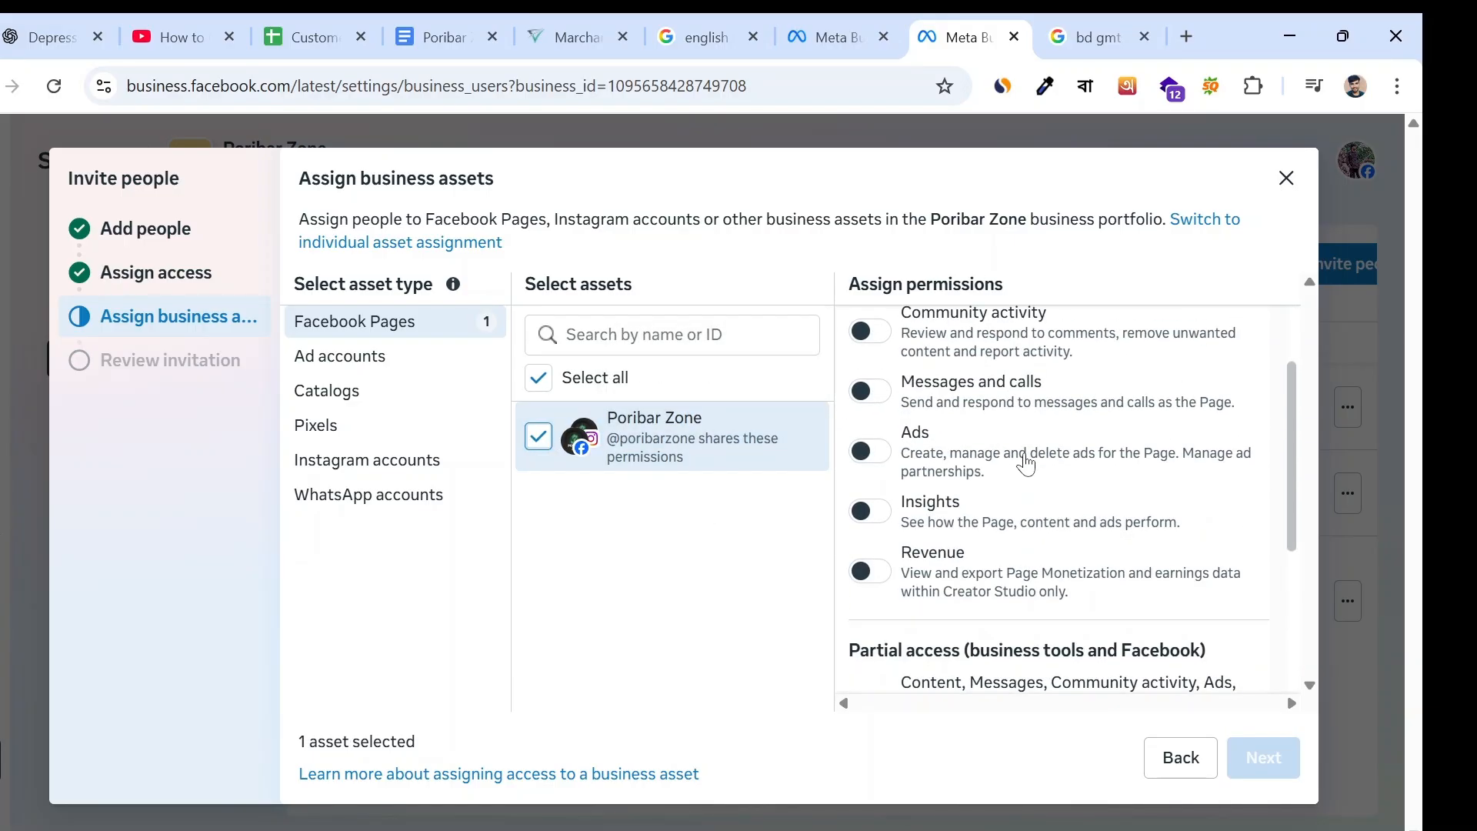
- Switch the Page's Content, Community activity, and Messages and calls permissions on and back off one at a time
click(863, 391)
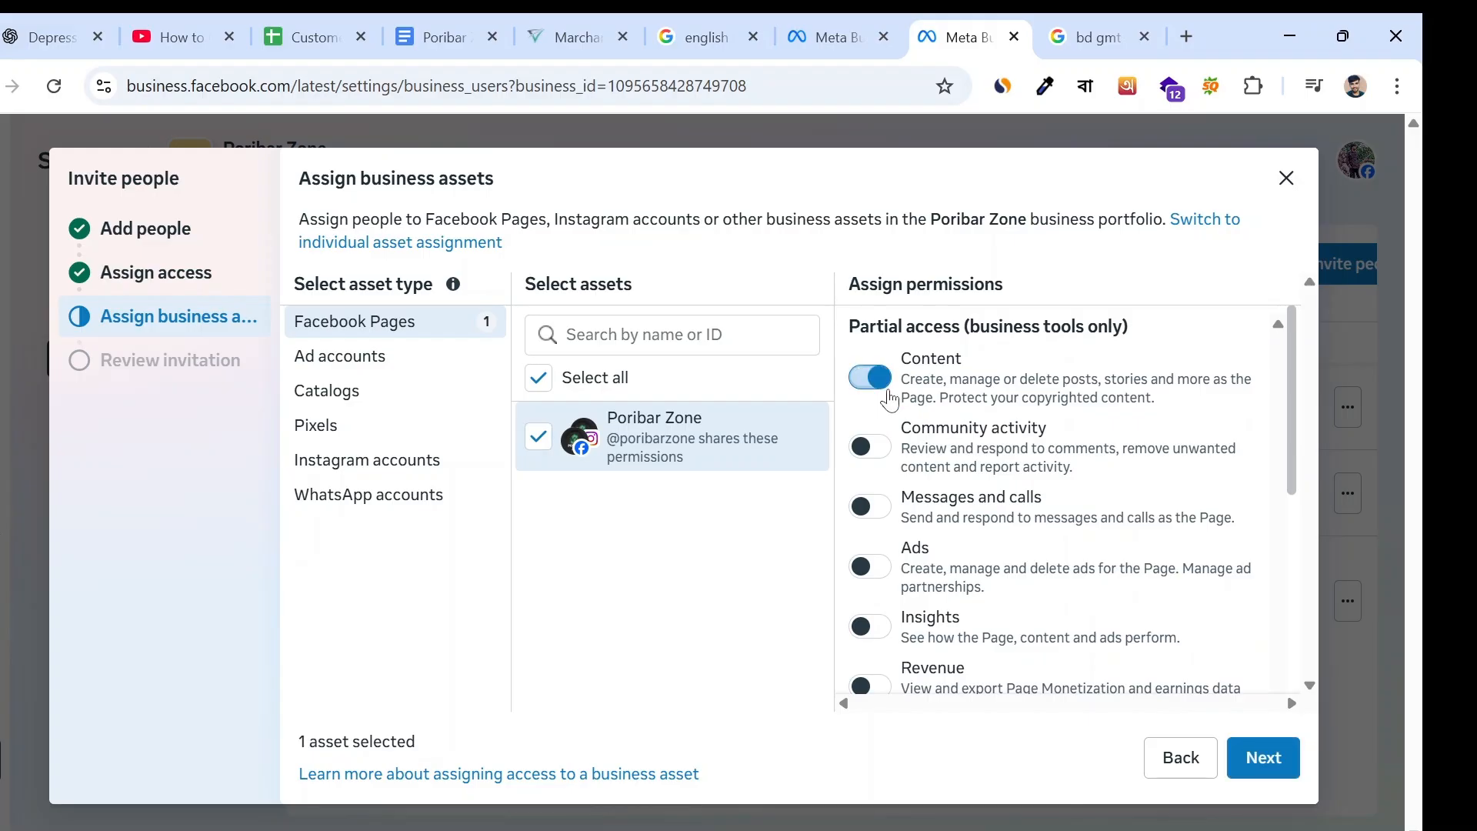
click(877, 379)
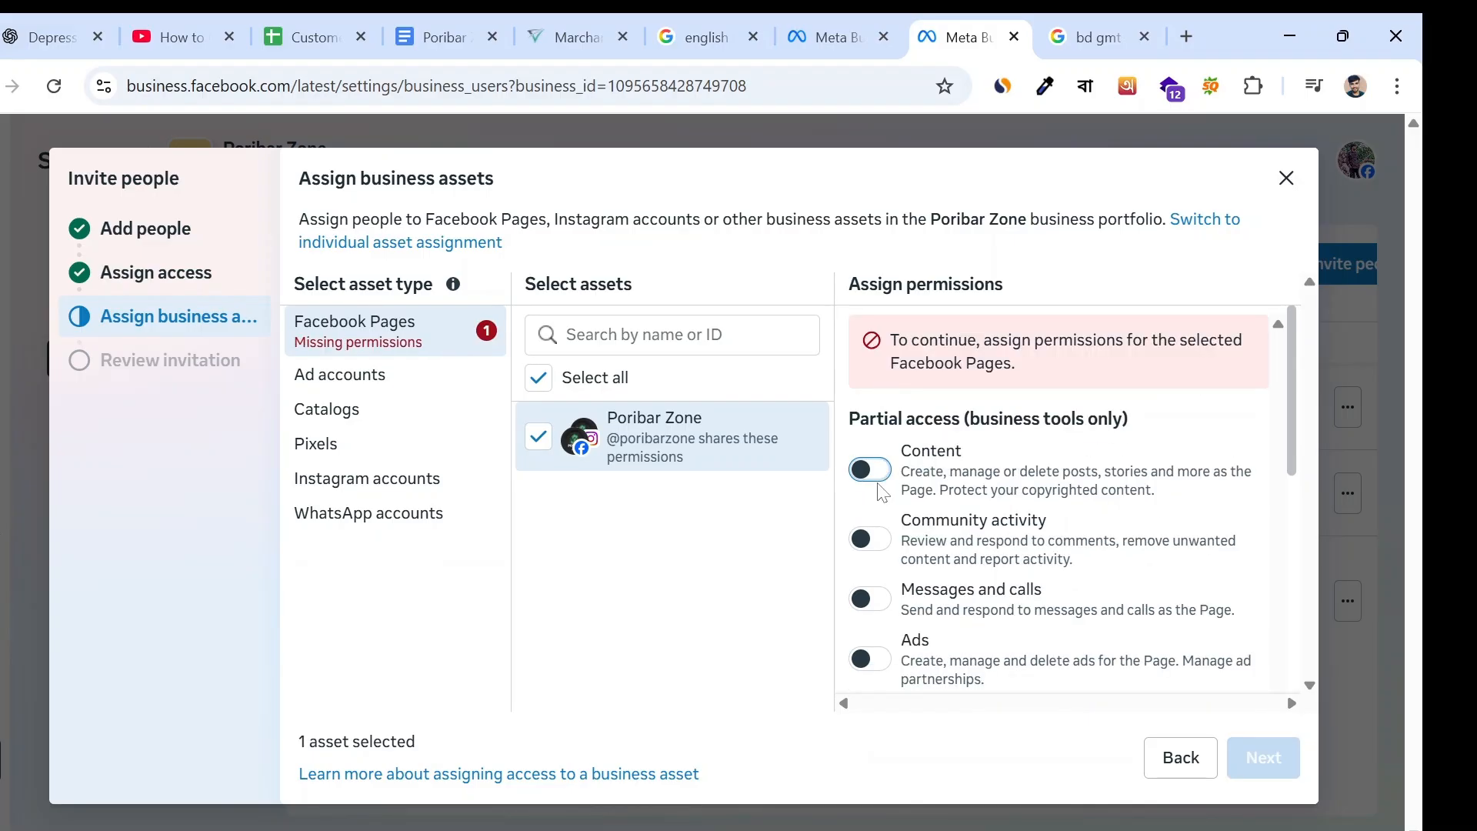
click(869, 539)
scroll(873, 538, down, 1)
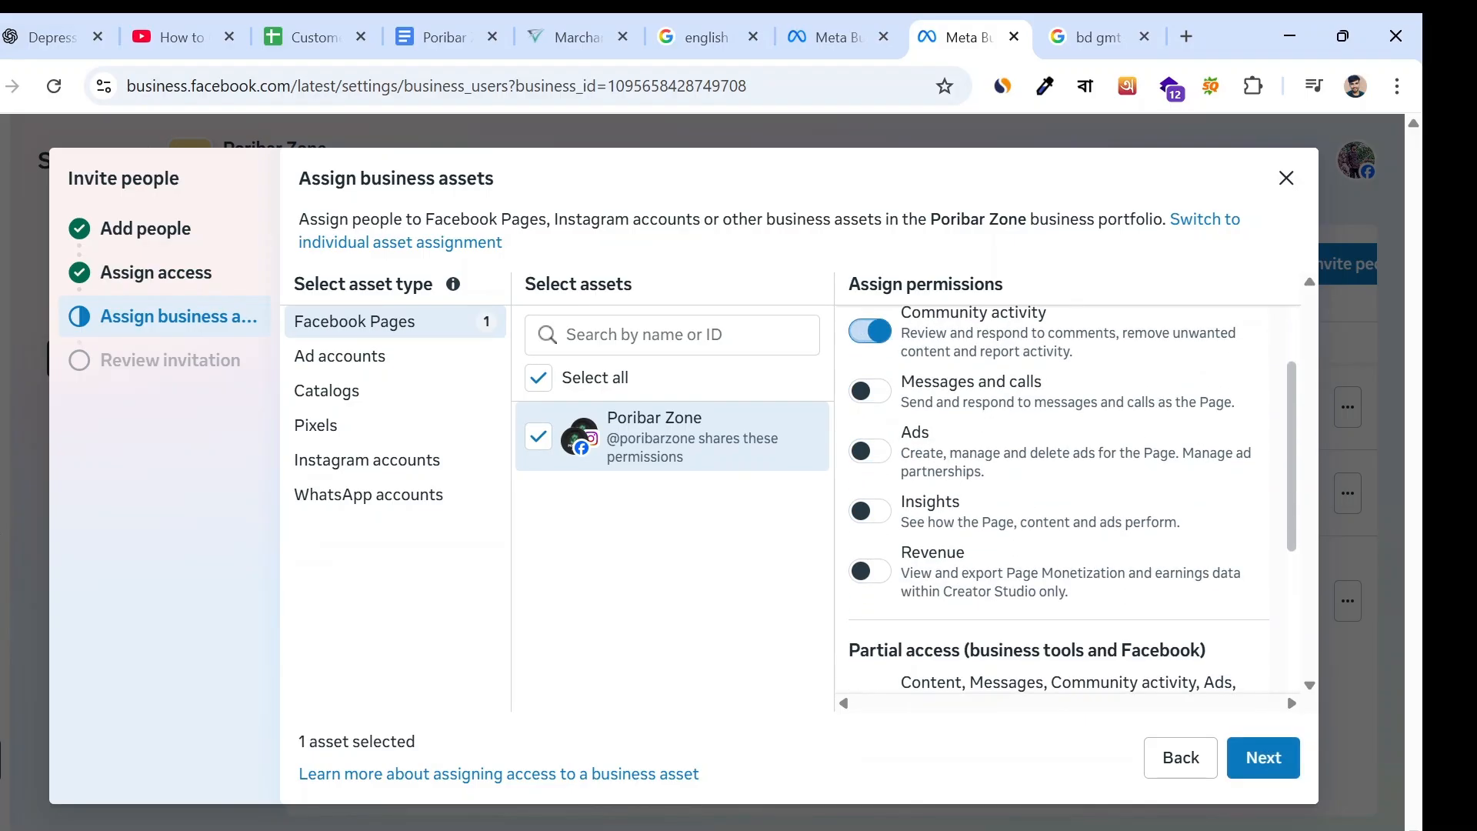
click(888, 342)
click(873, 483)
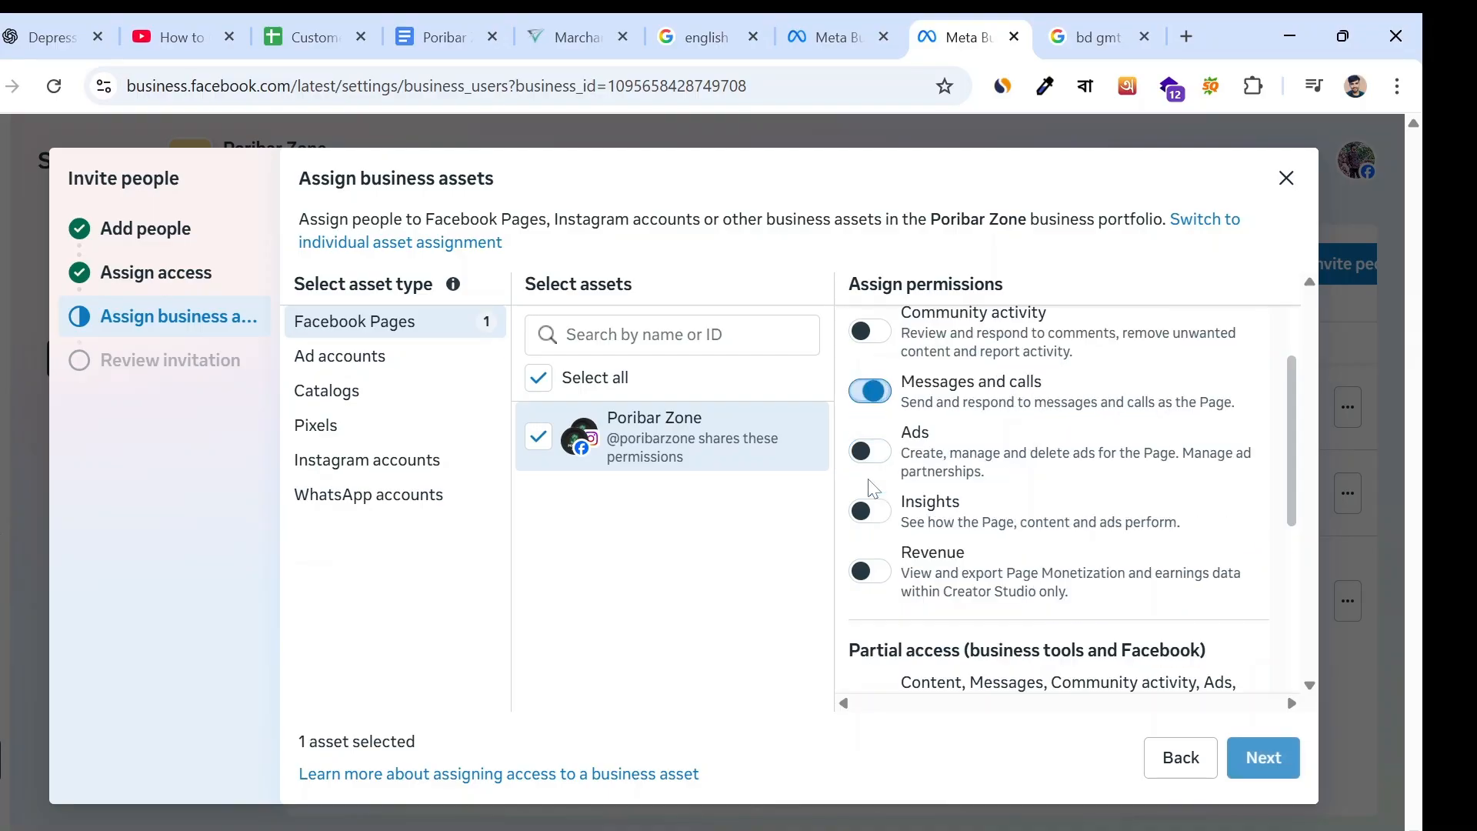
click(877, 394)
- Switch the Page's Ads permission, followed by partial access for business tools and Facebook, on and back off
scroll(884, 461, down, 3)
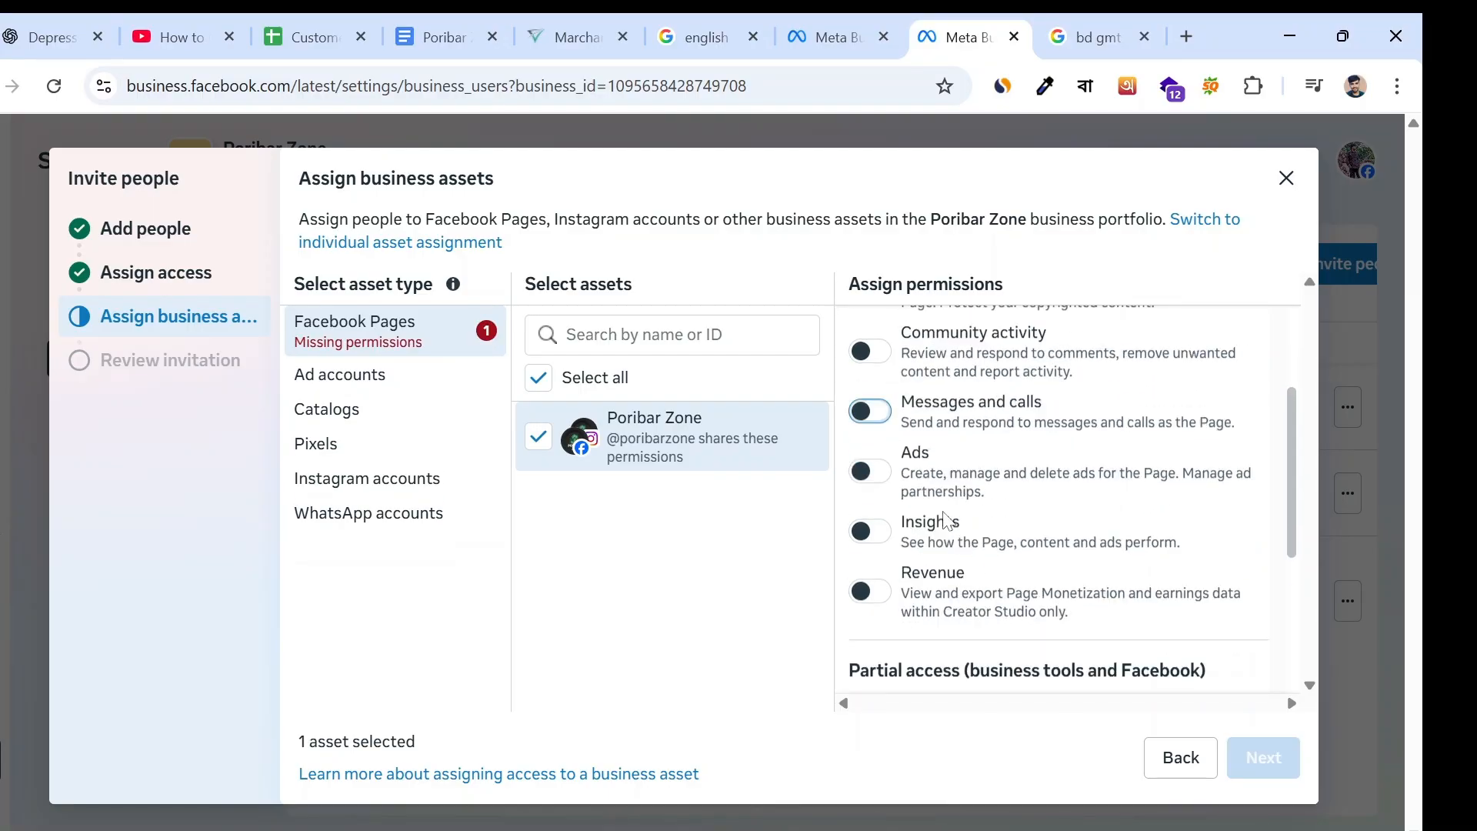
scroll(877, 500, up, 3)
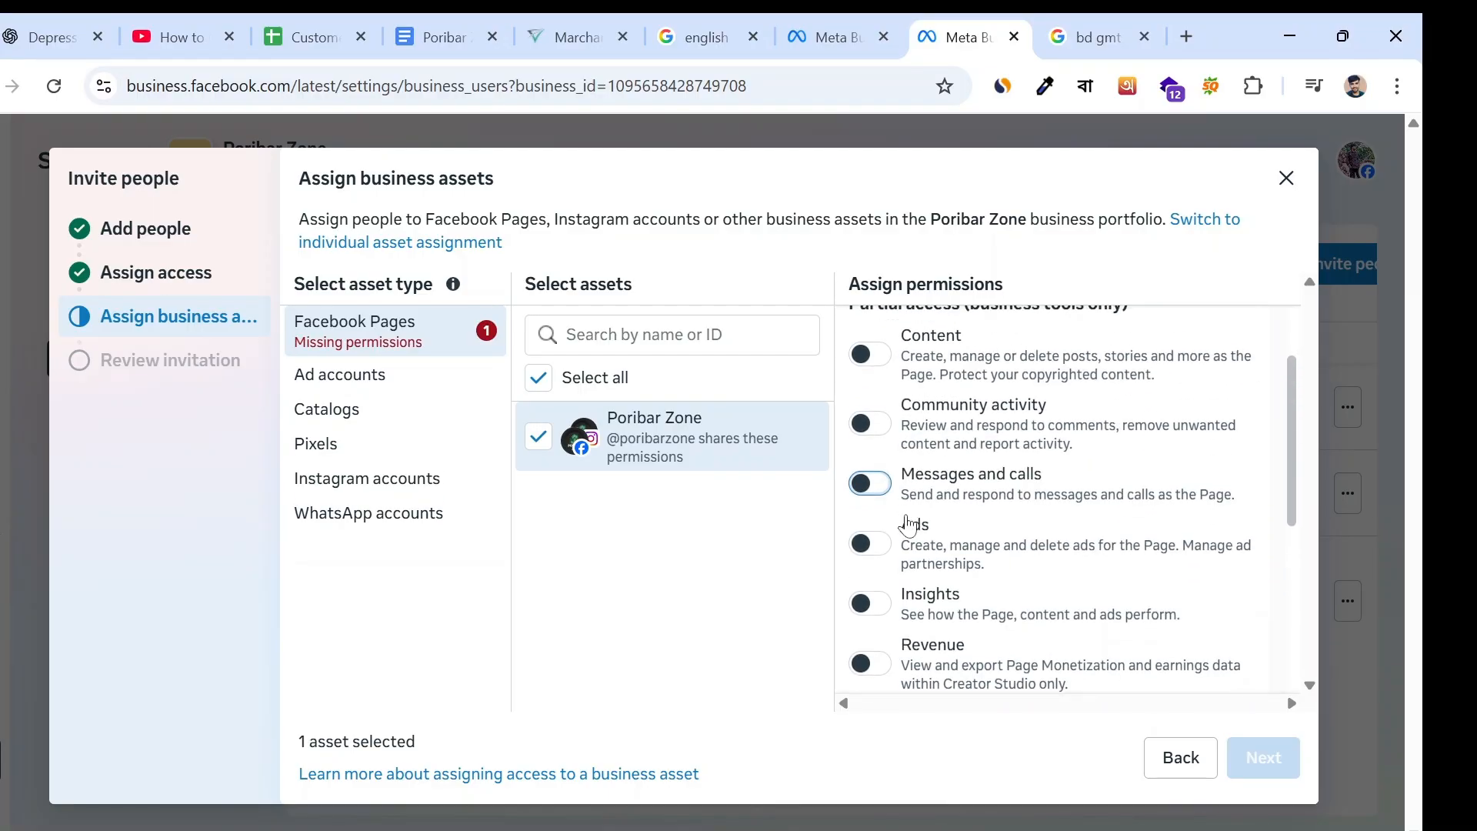
click(869, 544)
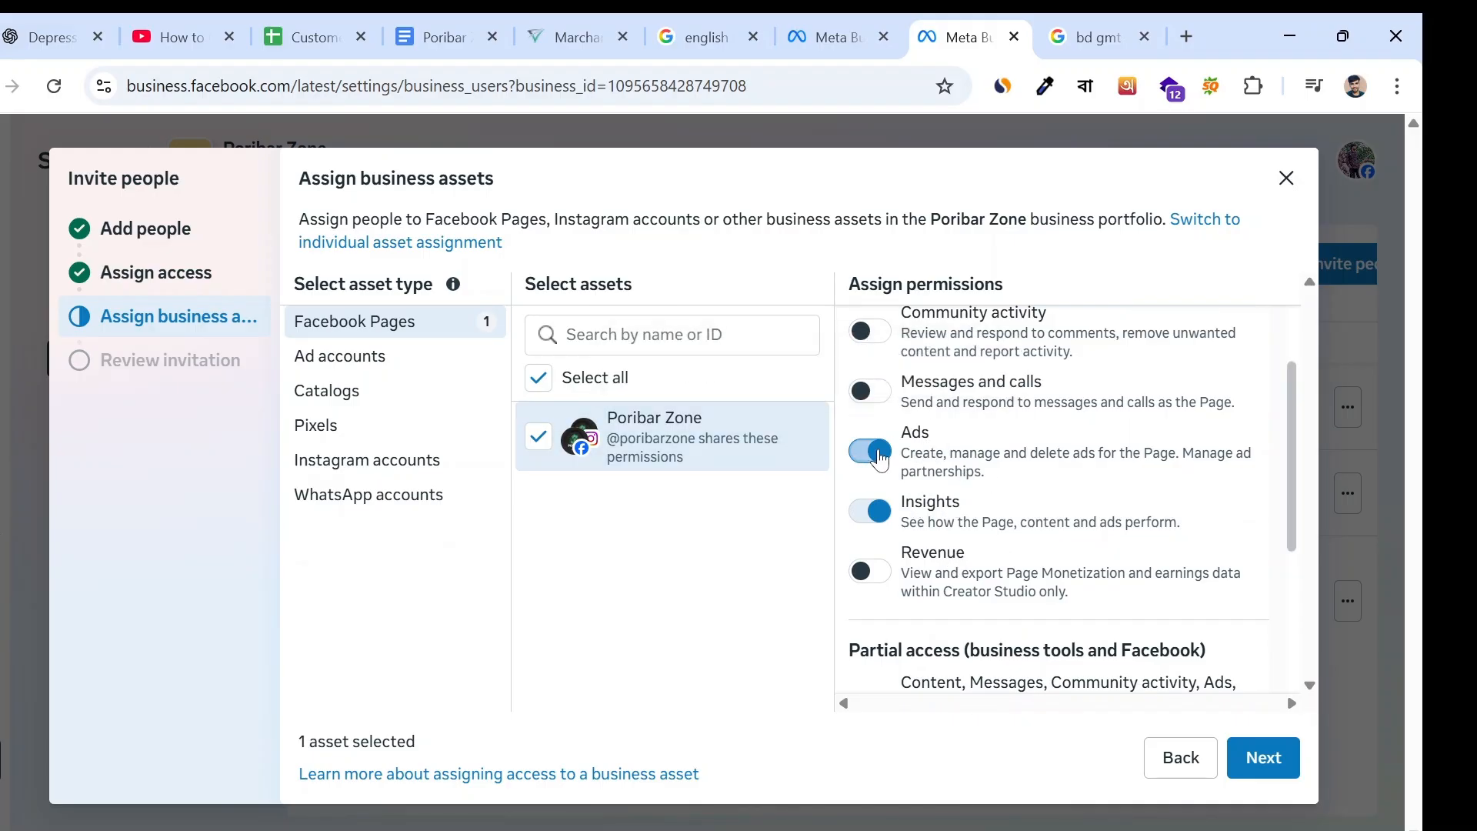
click(940, 511)
scroll(940, 512, down, 3)
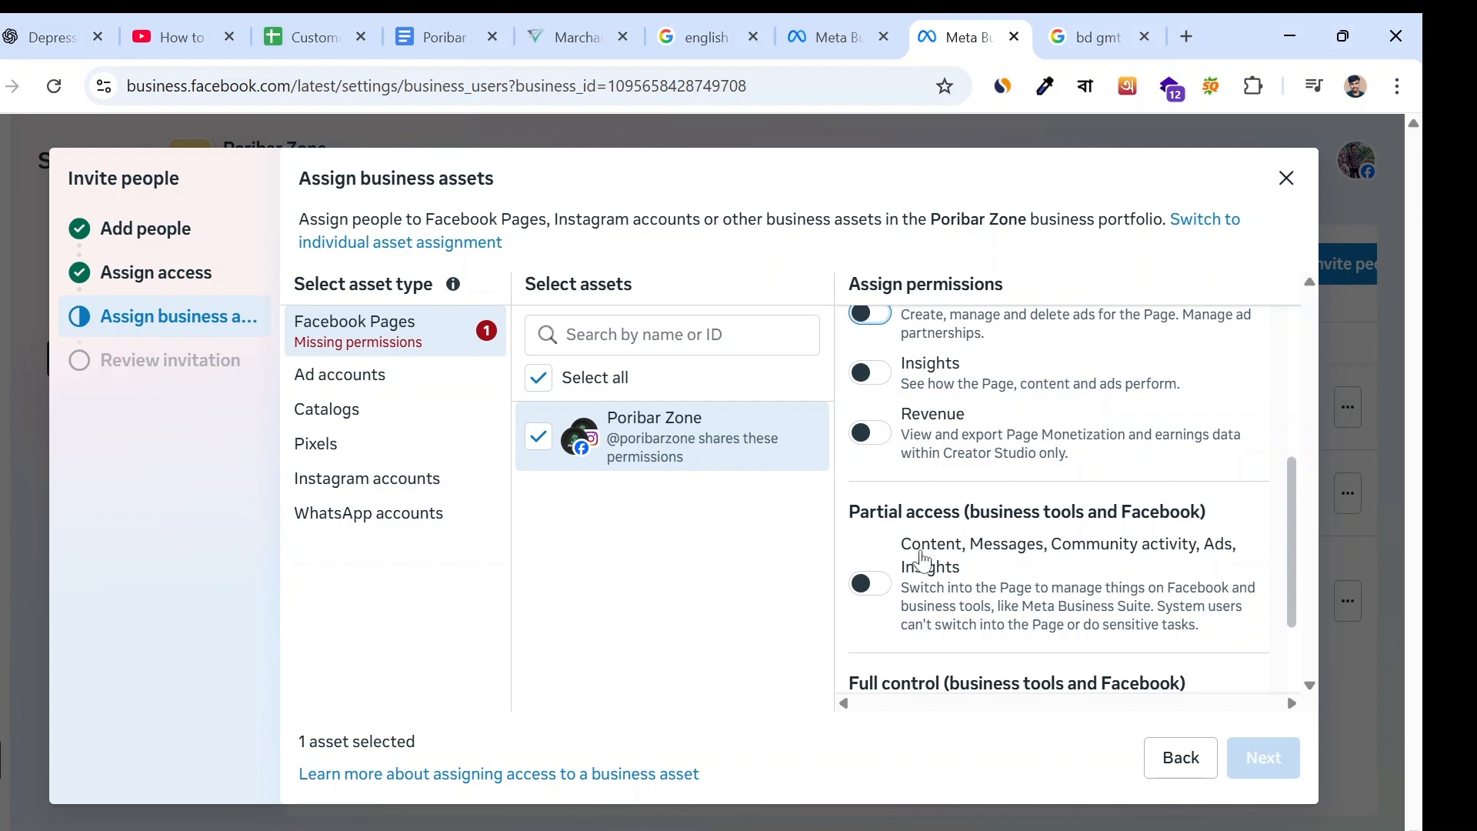
scroll(912, 562, down, 2)
scroll(923, 504, up, 1)
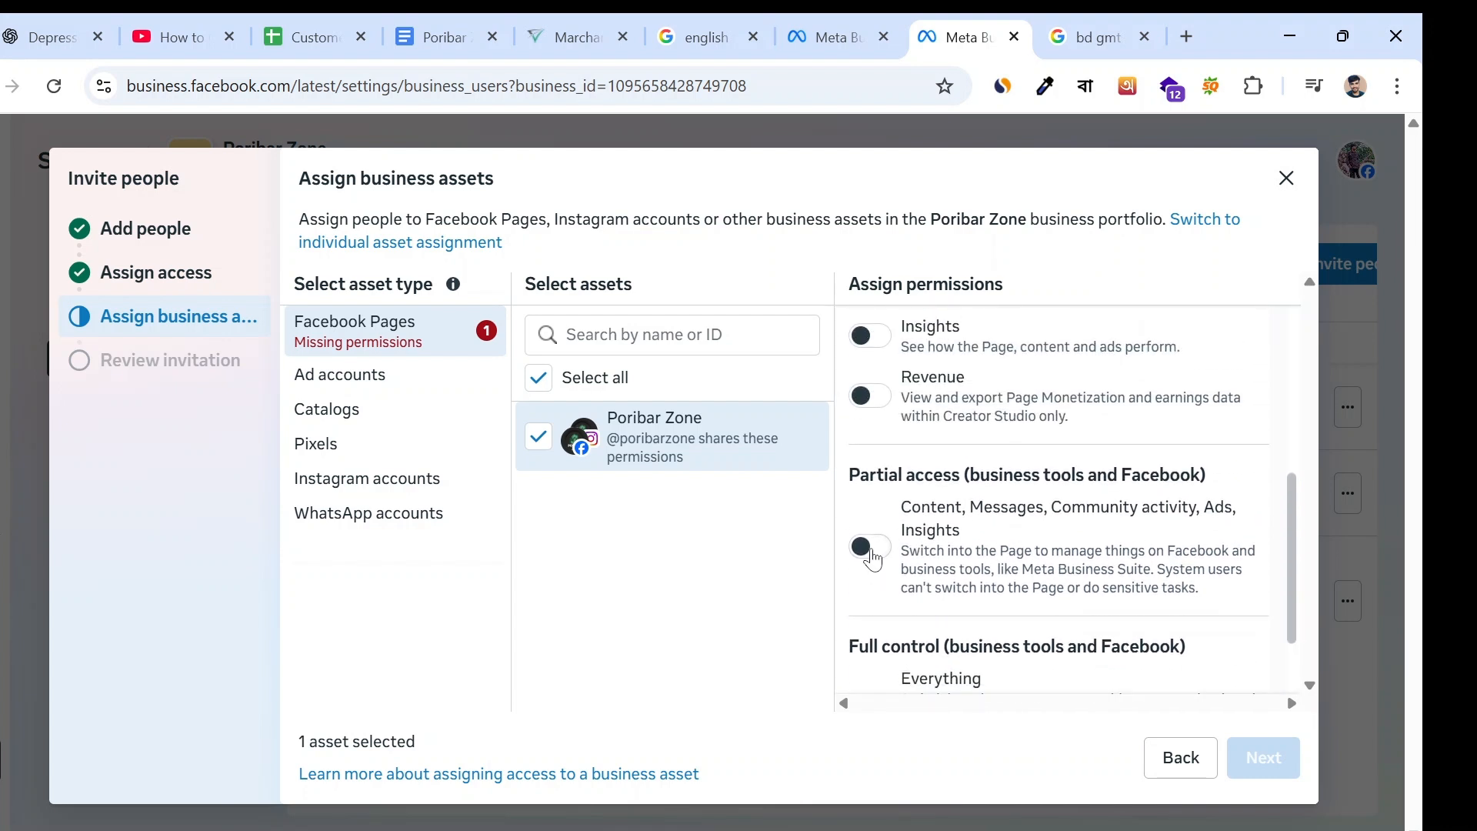
click(870, 548)
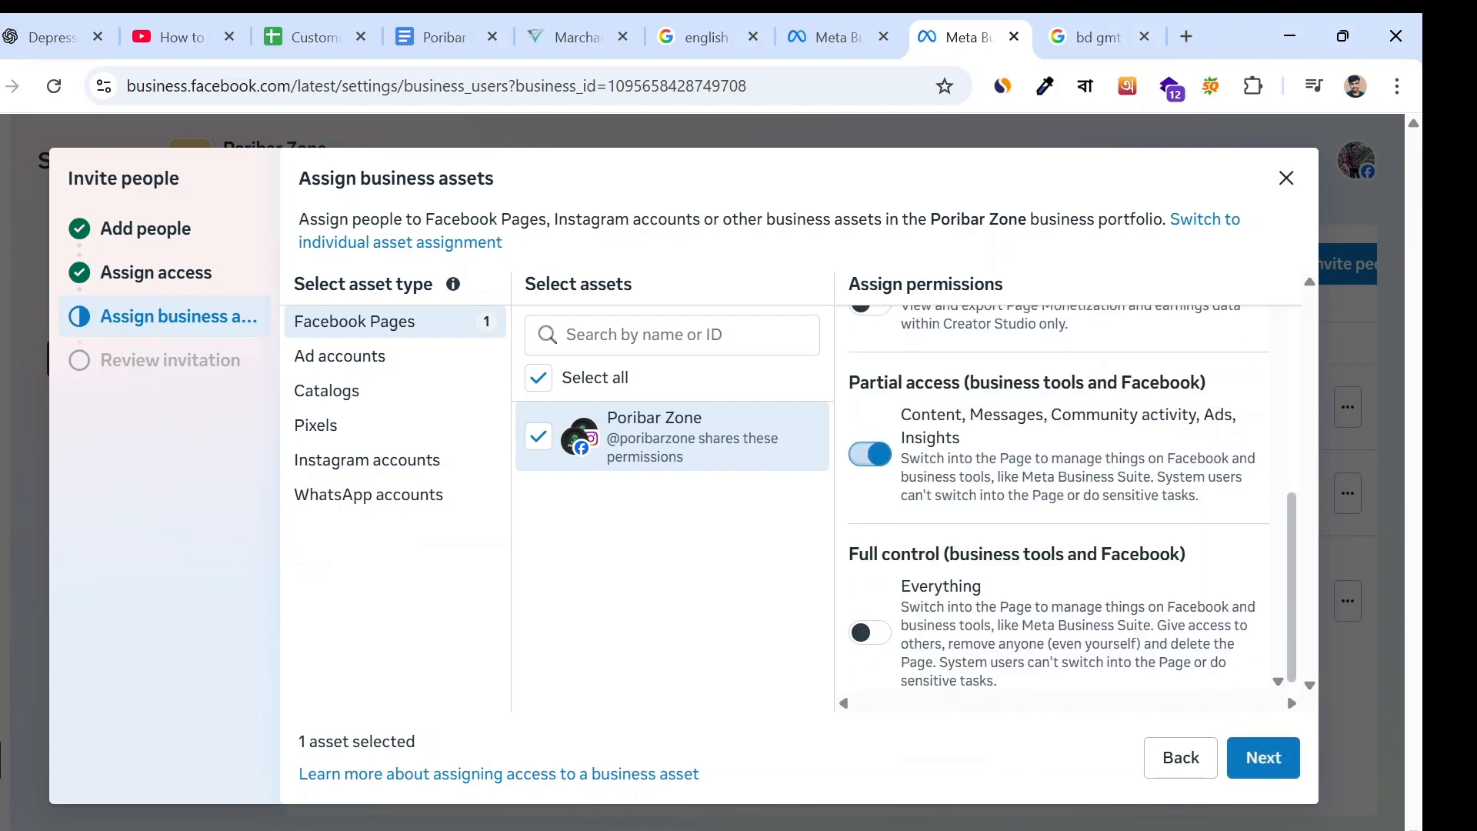
click(871, 455)
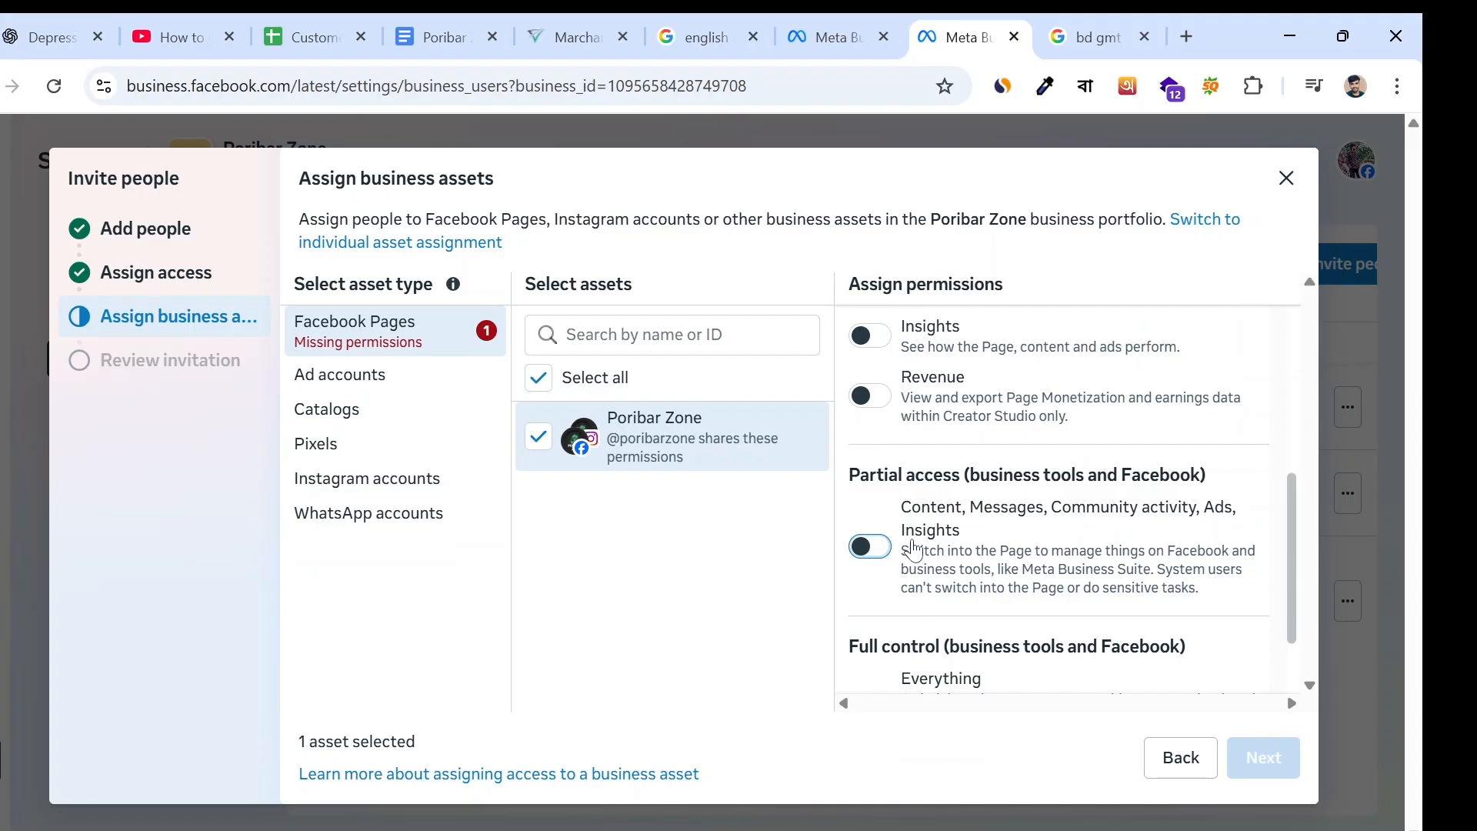
- Switch the Page's full control over everything on and back off, and discard the invitation
scroll(1053, 500, up, 5)
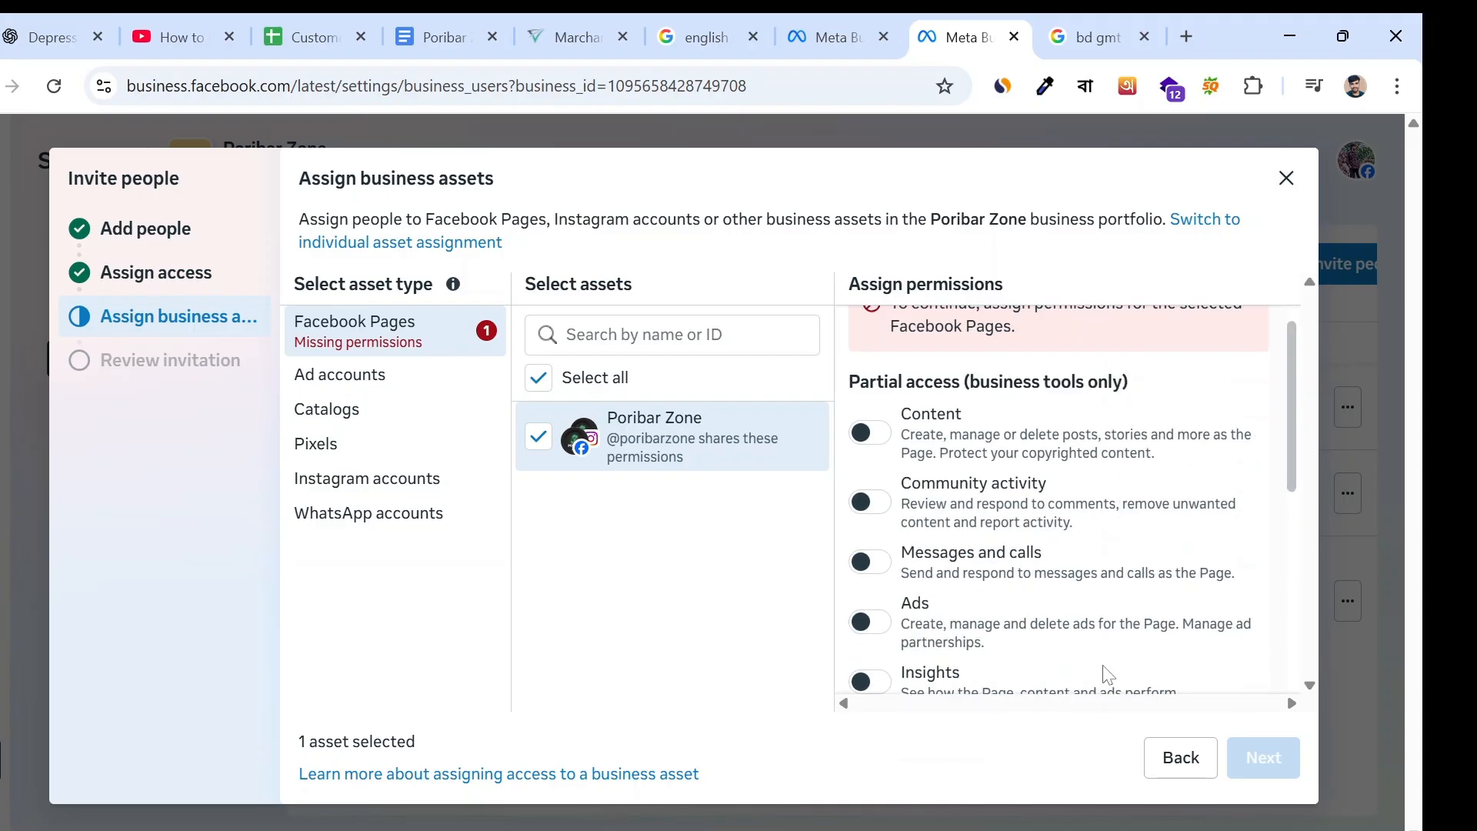
scroll(1039, 501, down, 10)
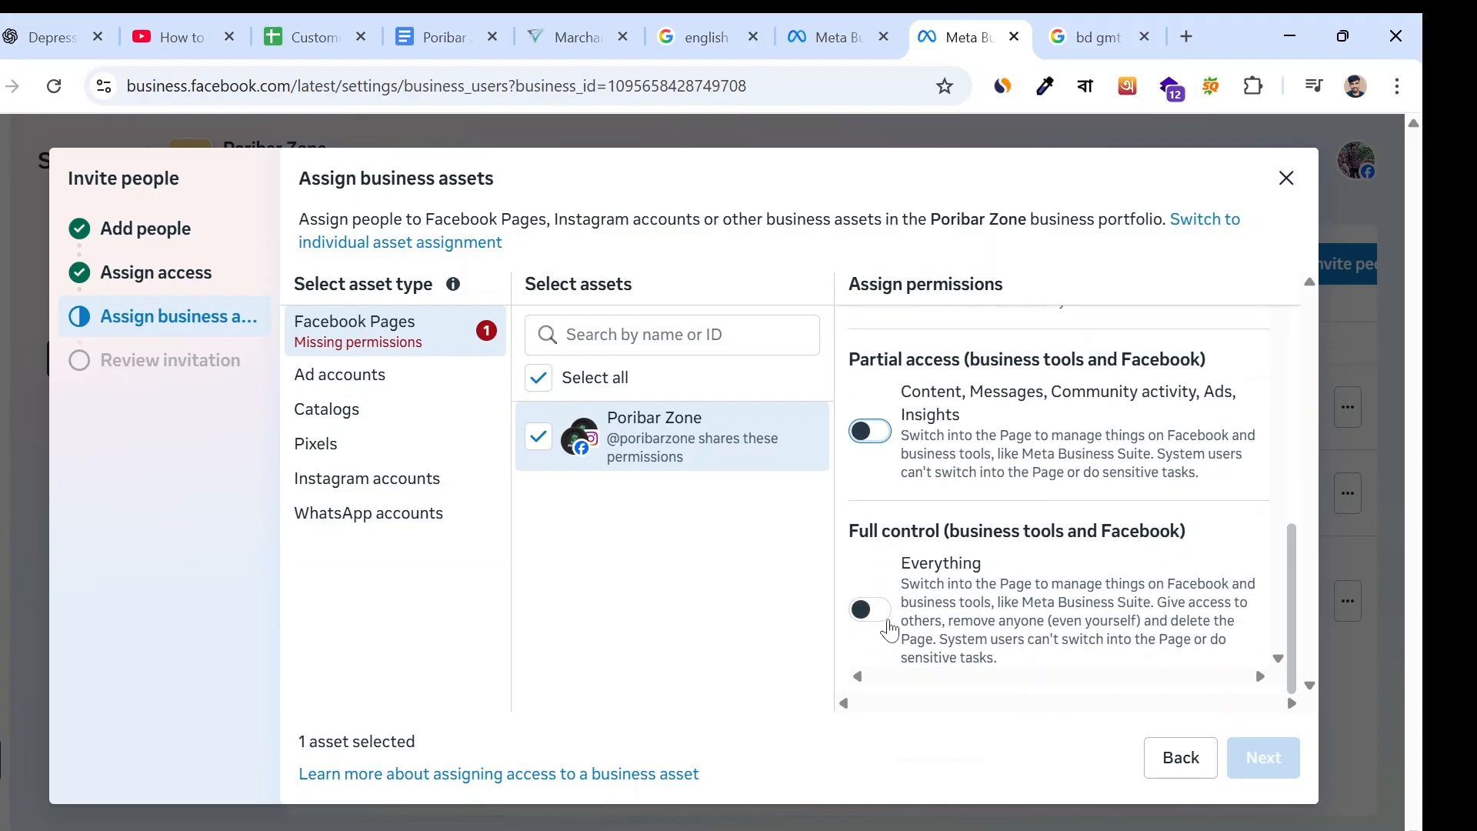
click(878, 622)
click(878, 622)
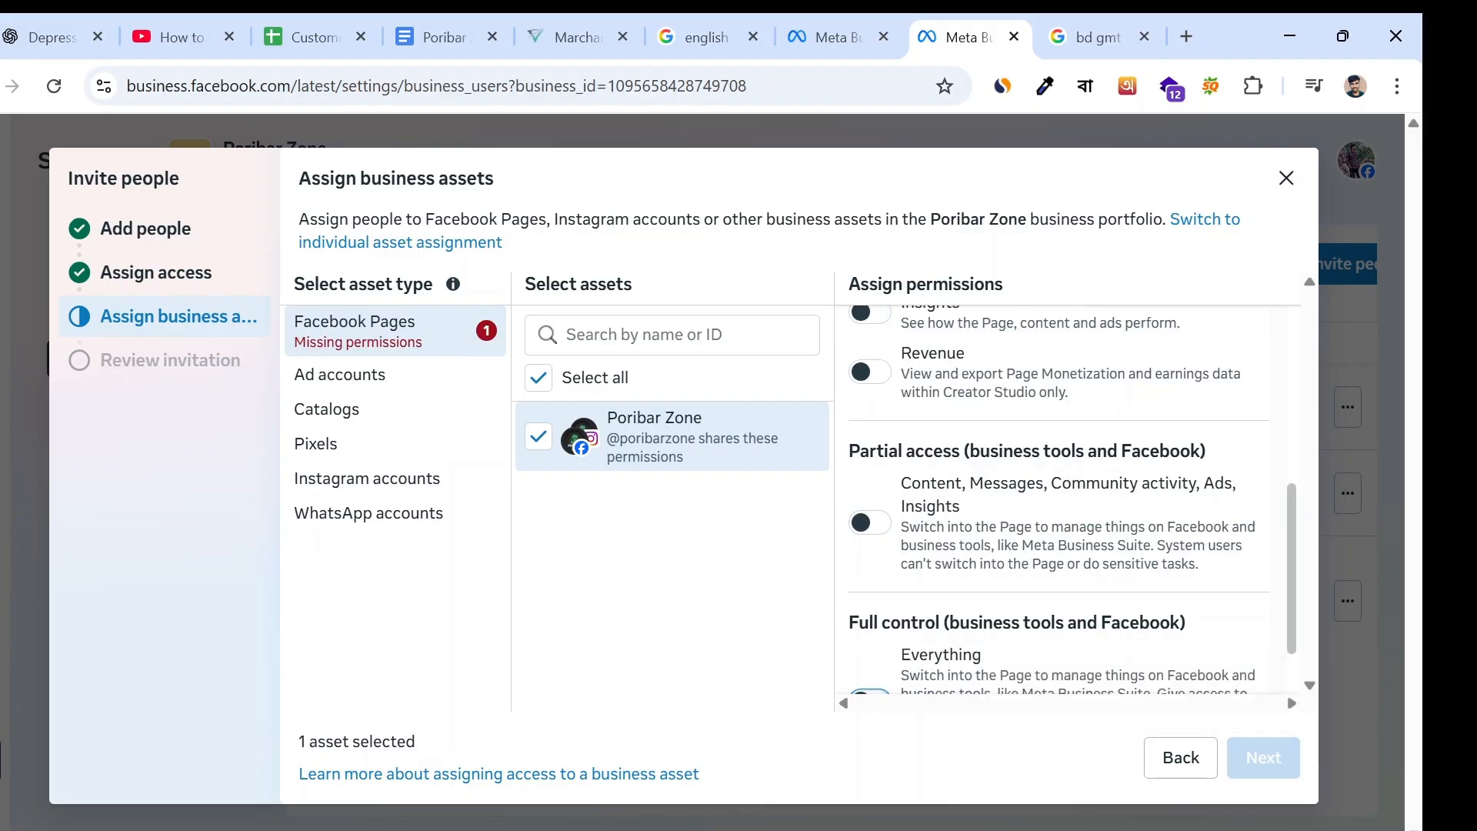
scroll(985, 414, up, 2)
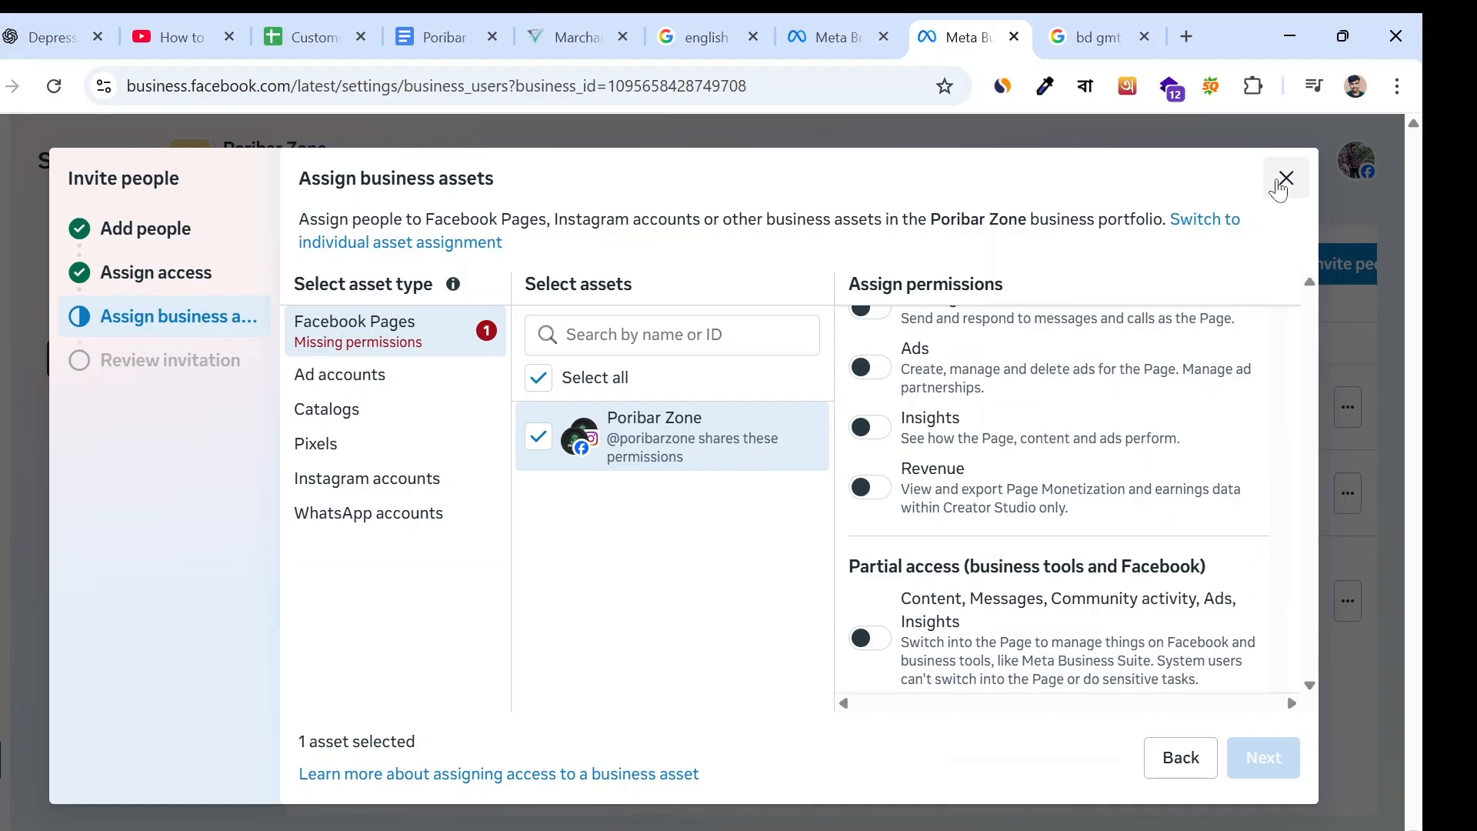
click(1283, 181)
click(982, 469)
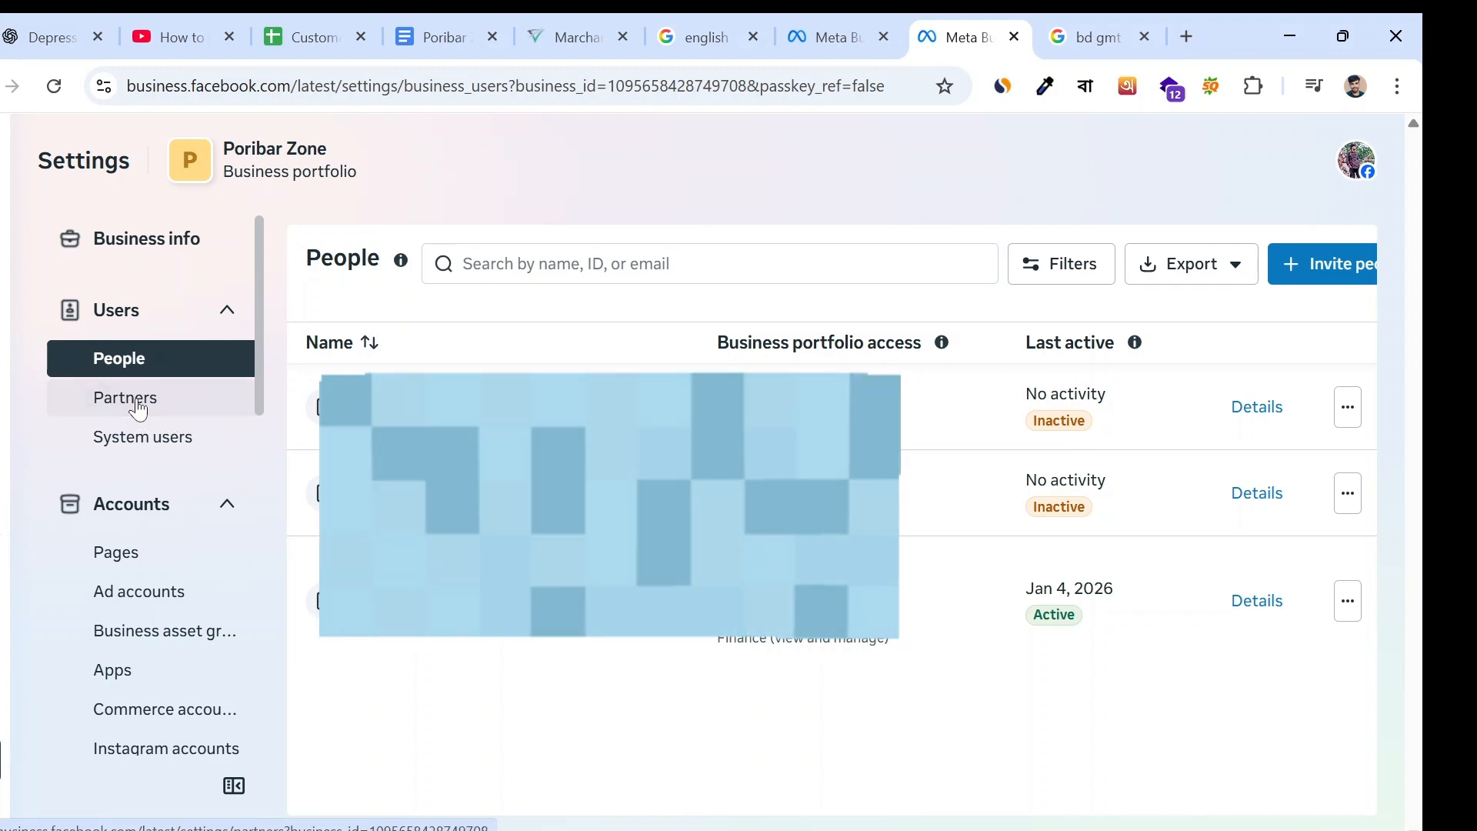
- Open the portfolio's Partners settings, close the partner details, and start giving a partner access to your assets
click(139, 409)
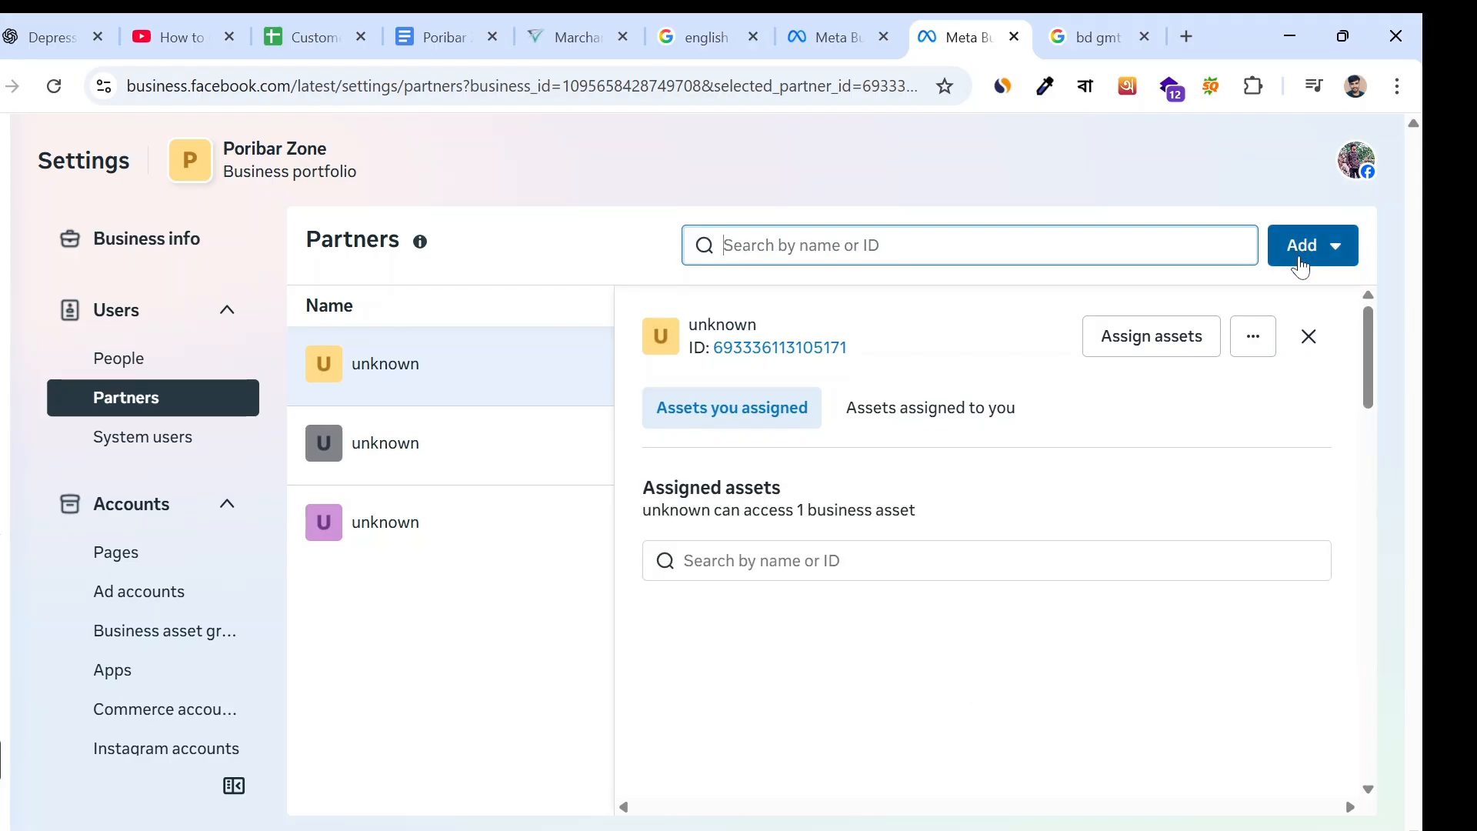
click(1308, 339)
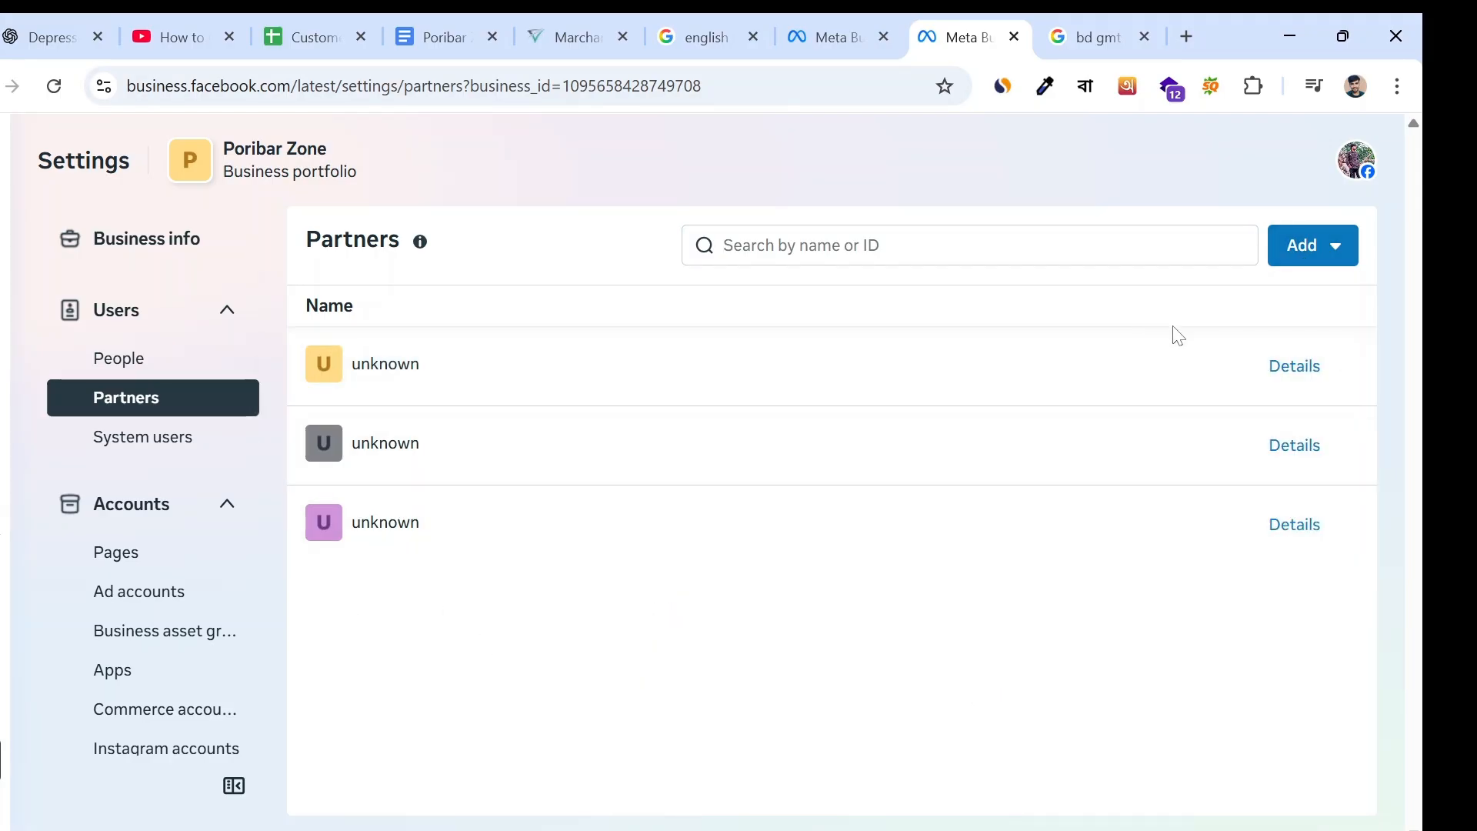
click(1300, 252)
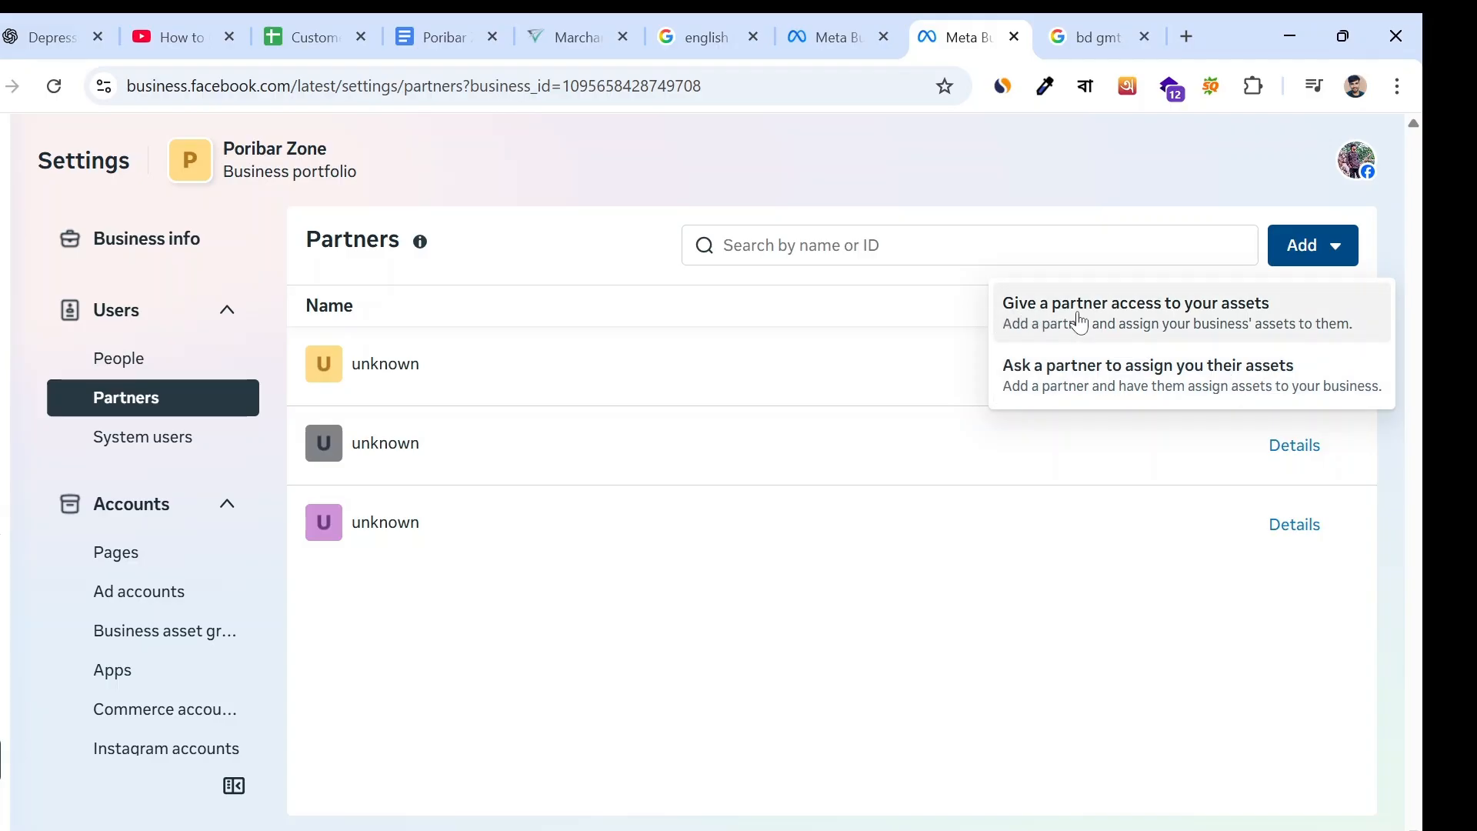
click(1117, 319)
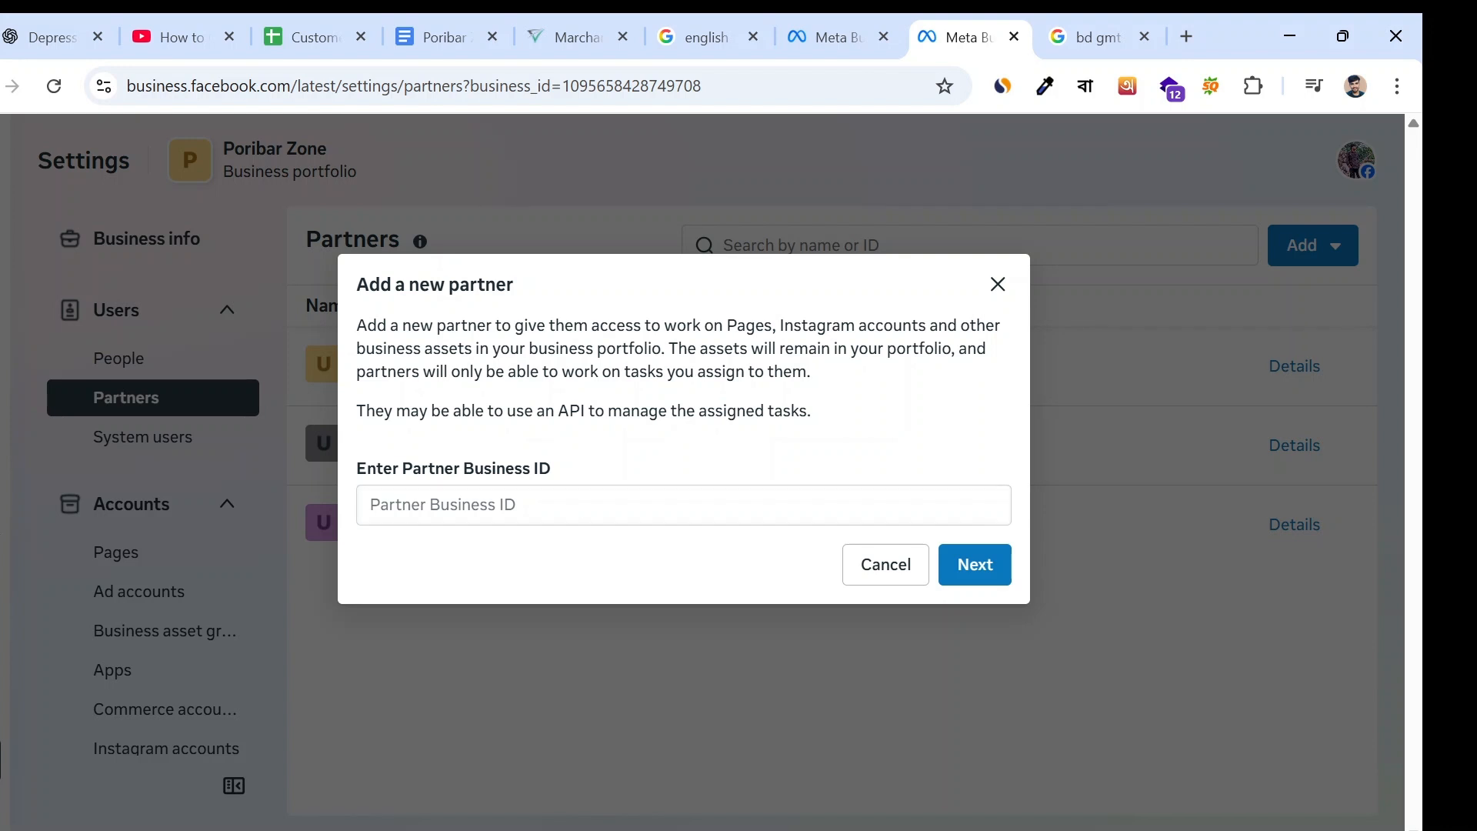
- Try the portfolio's own business ID from the page address as the Partner Business ID, clear it, and cancel adding the partner
click(683, 504)
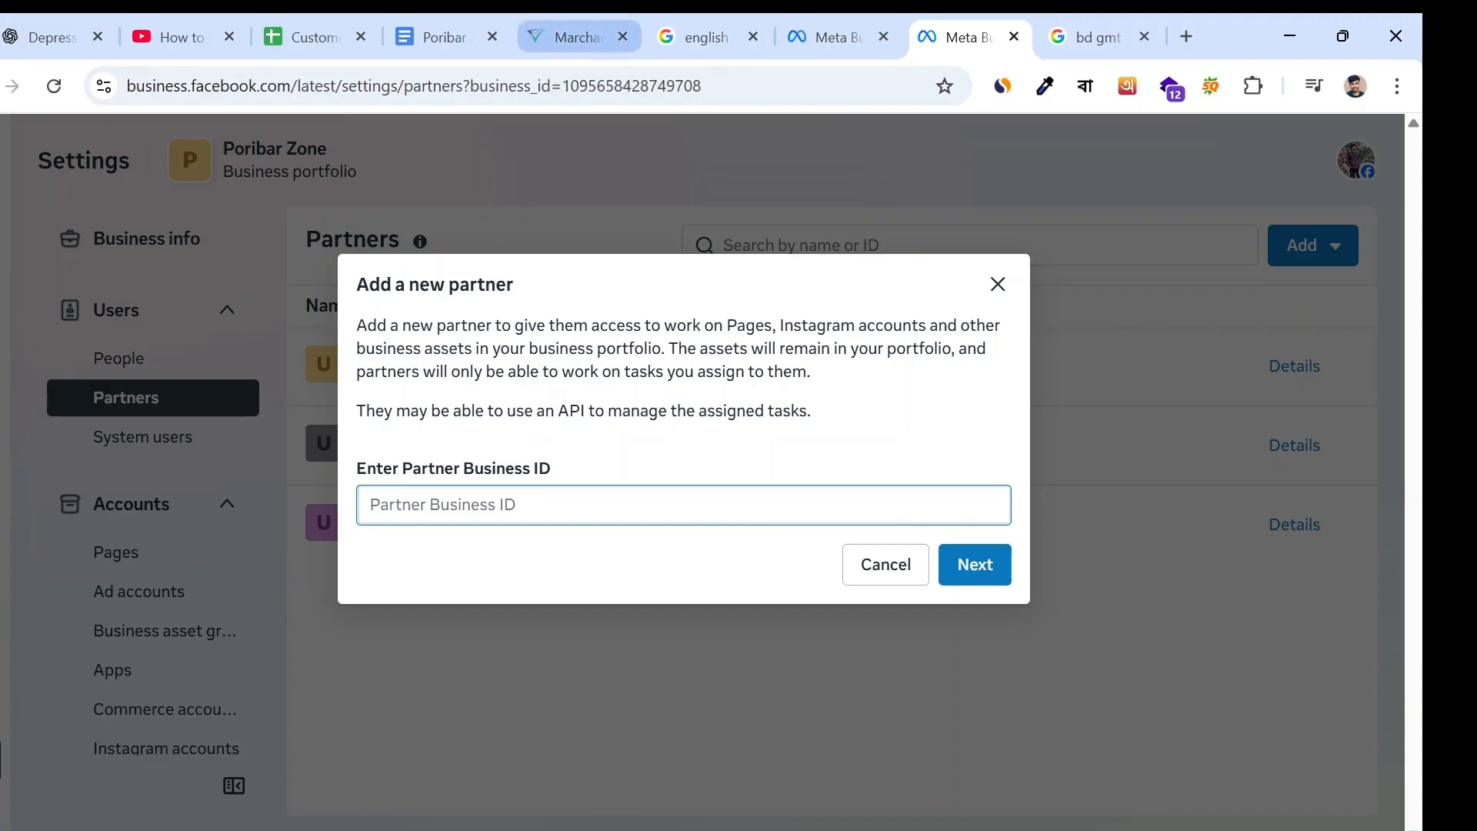
drag(562, 85, 702, 85)
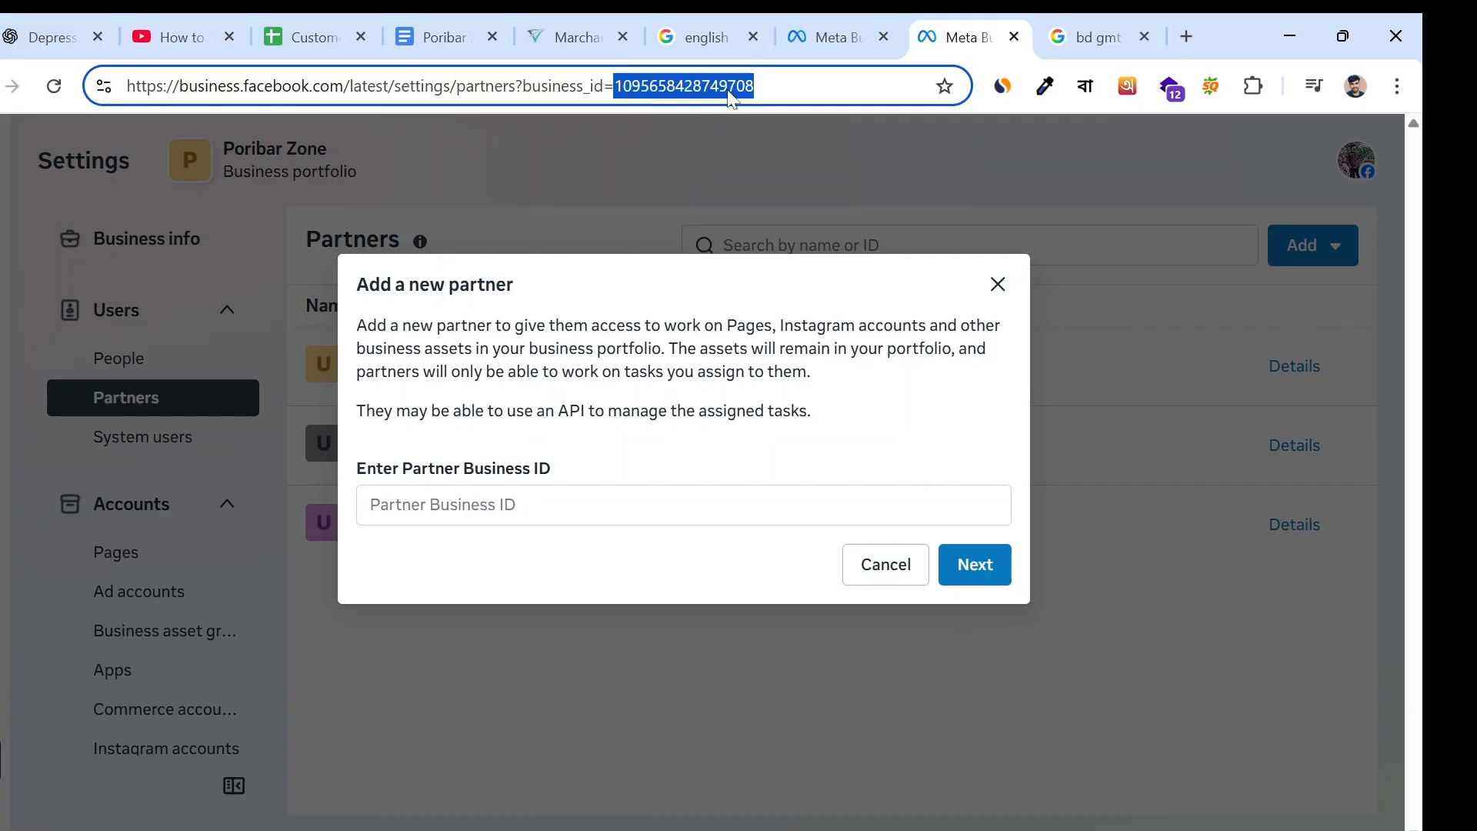
right_click(630, 505)
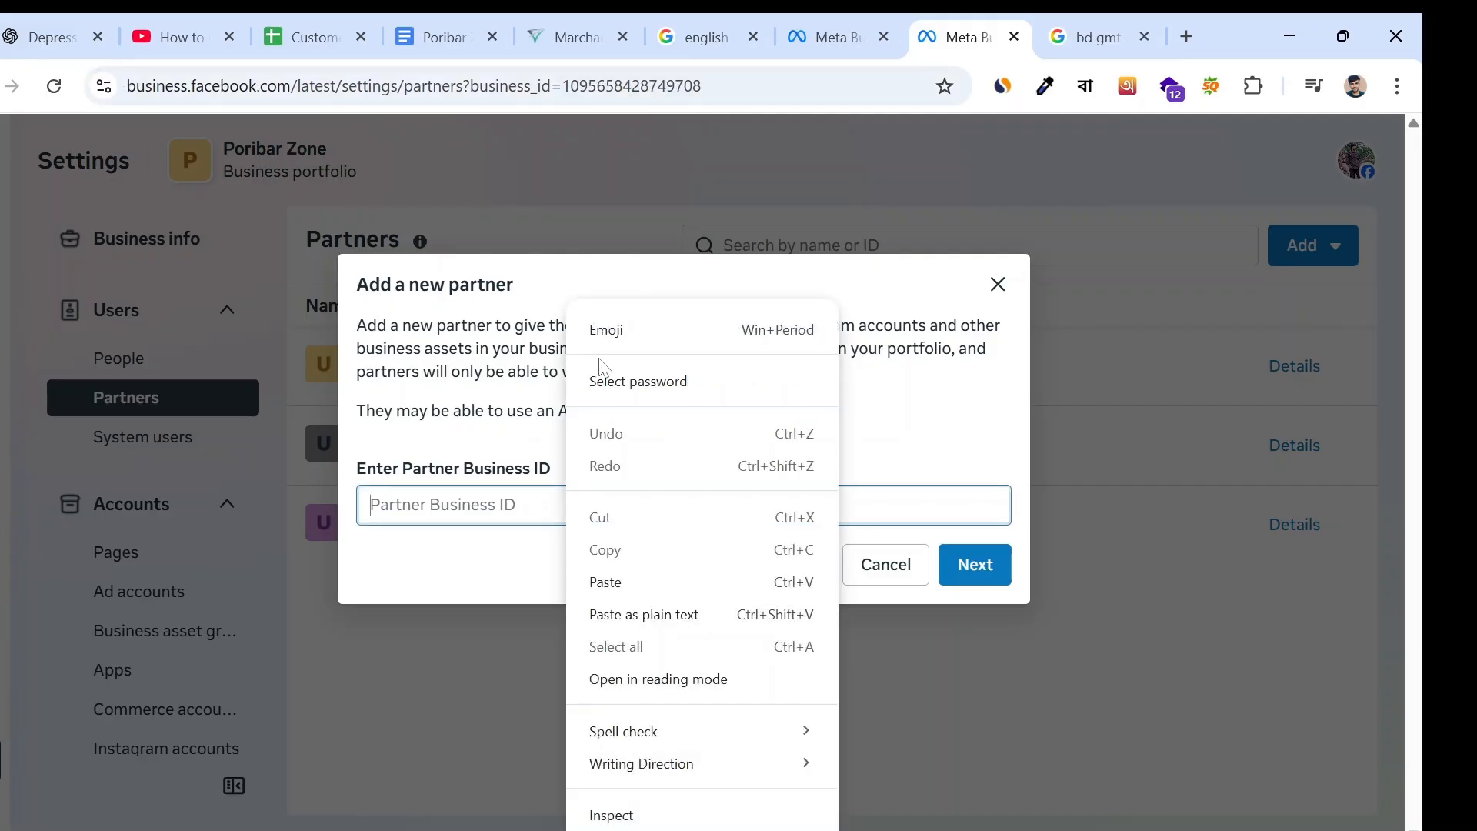
click(610, 580)
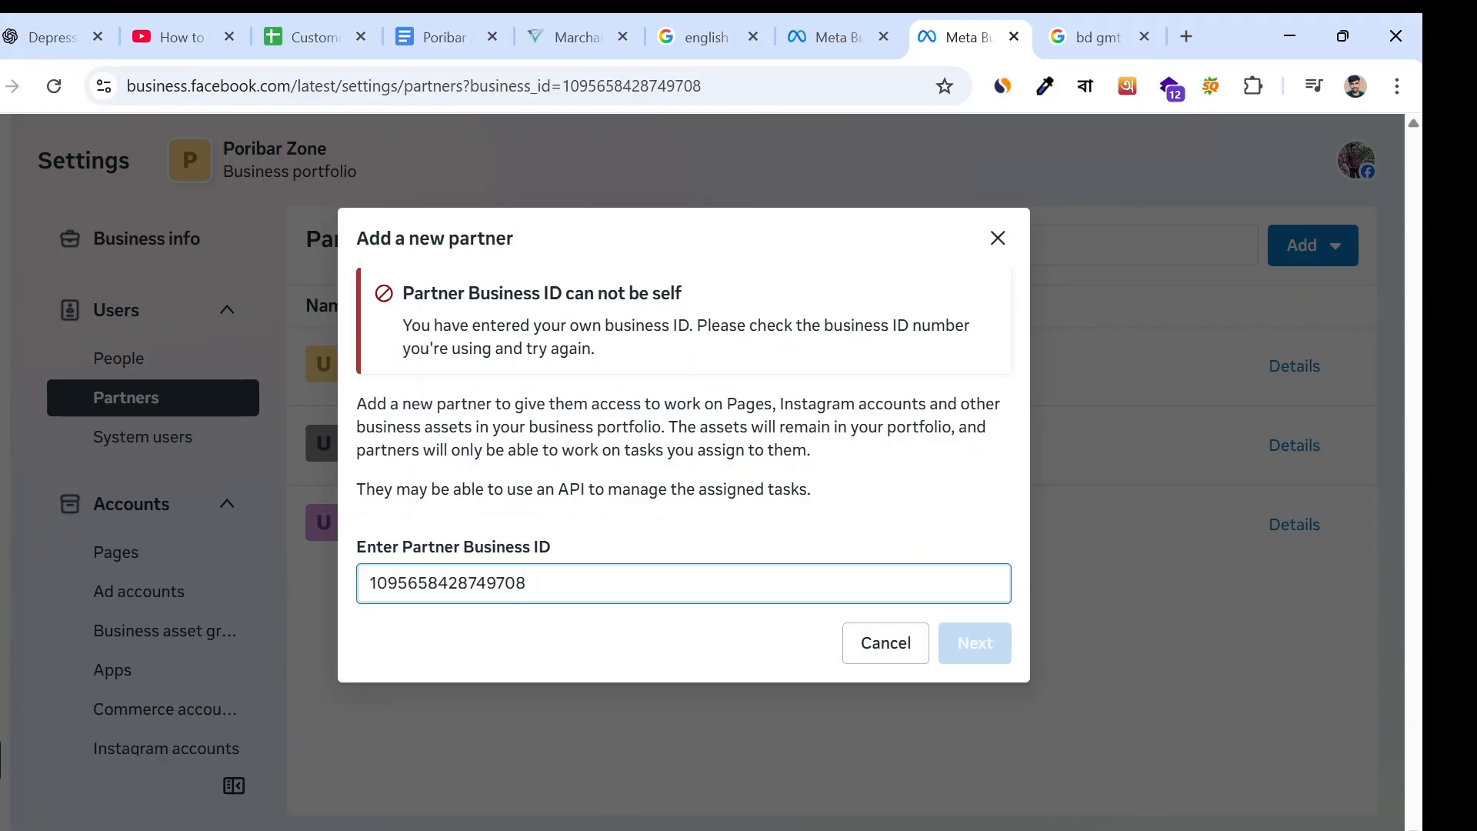
key(ctrl+a)
key(BackSpace)
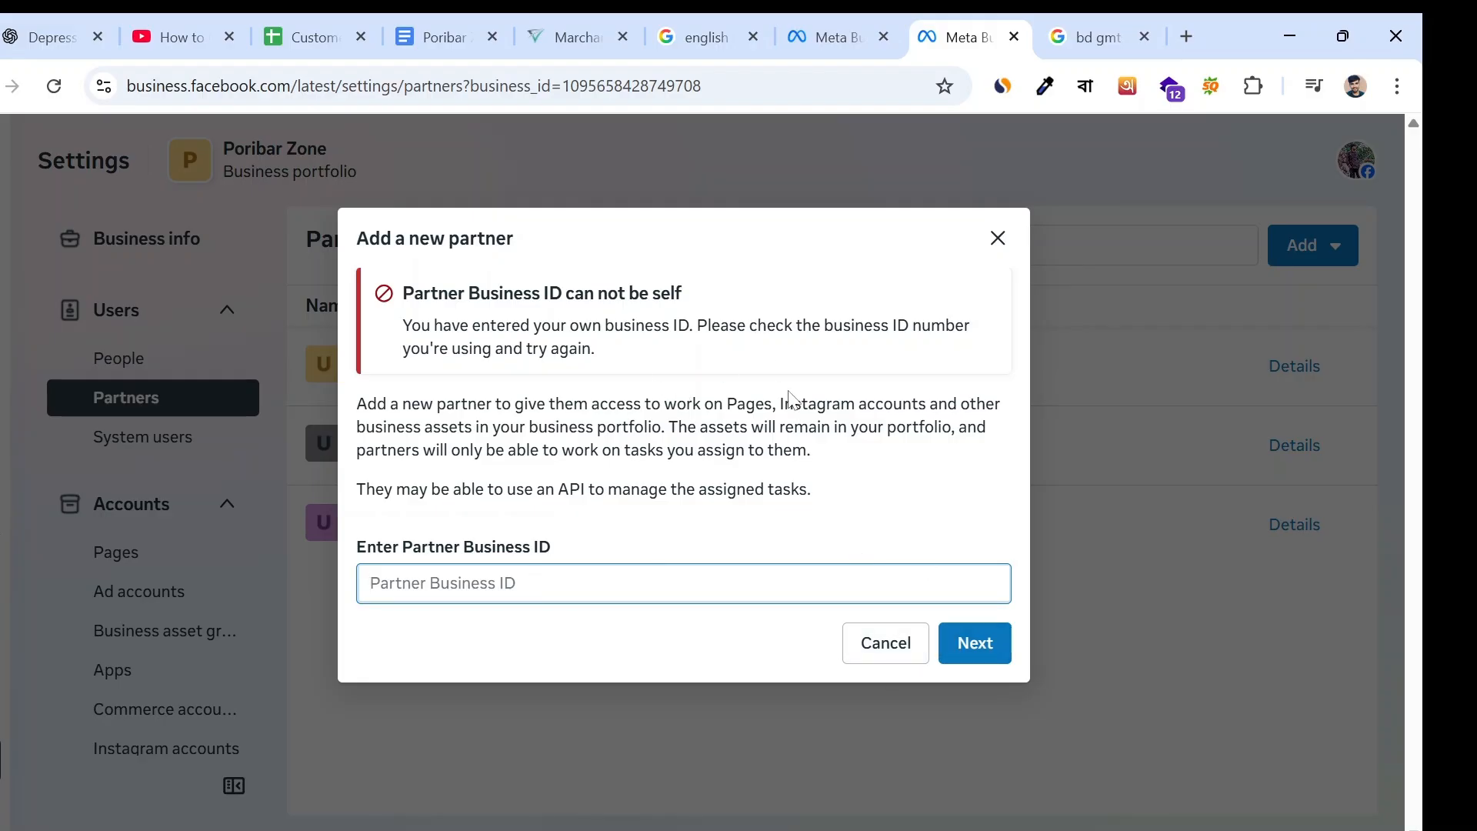
click(998, 238)
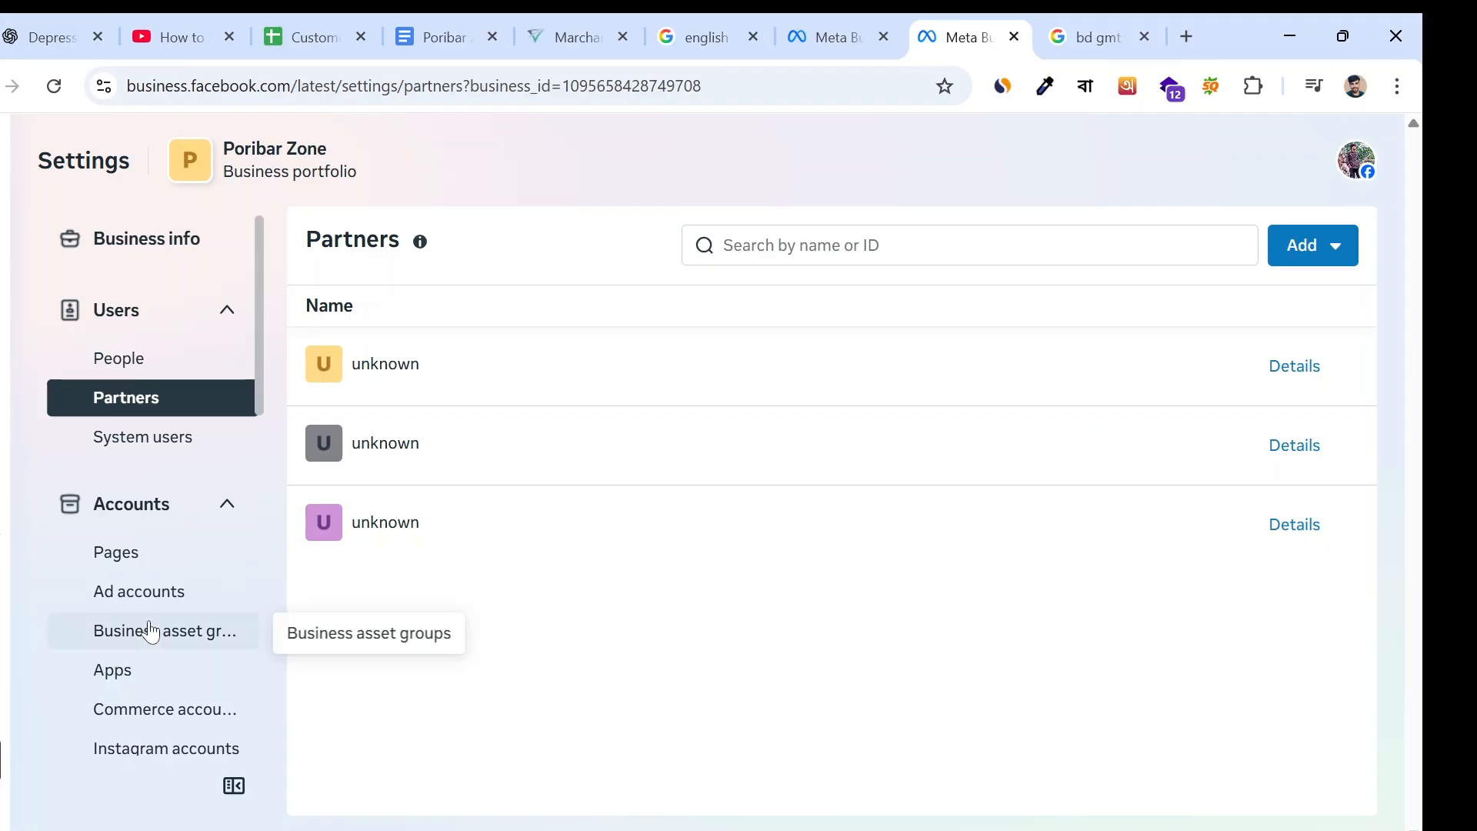
- Open the WhatsApp accounts settings, examine the options for adding an account, and return to the People settings
scroll(169, 623, down, 3)
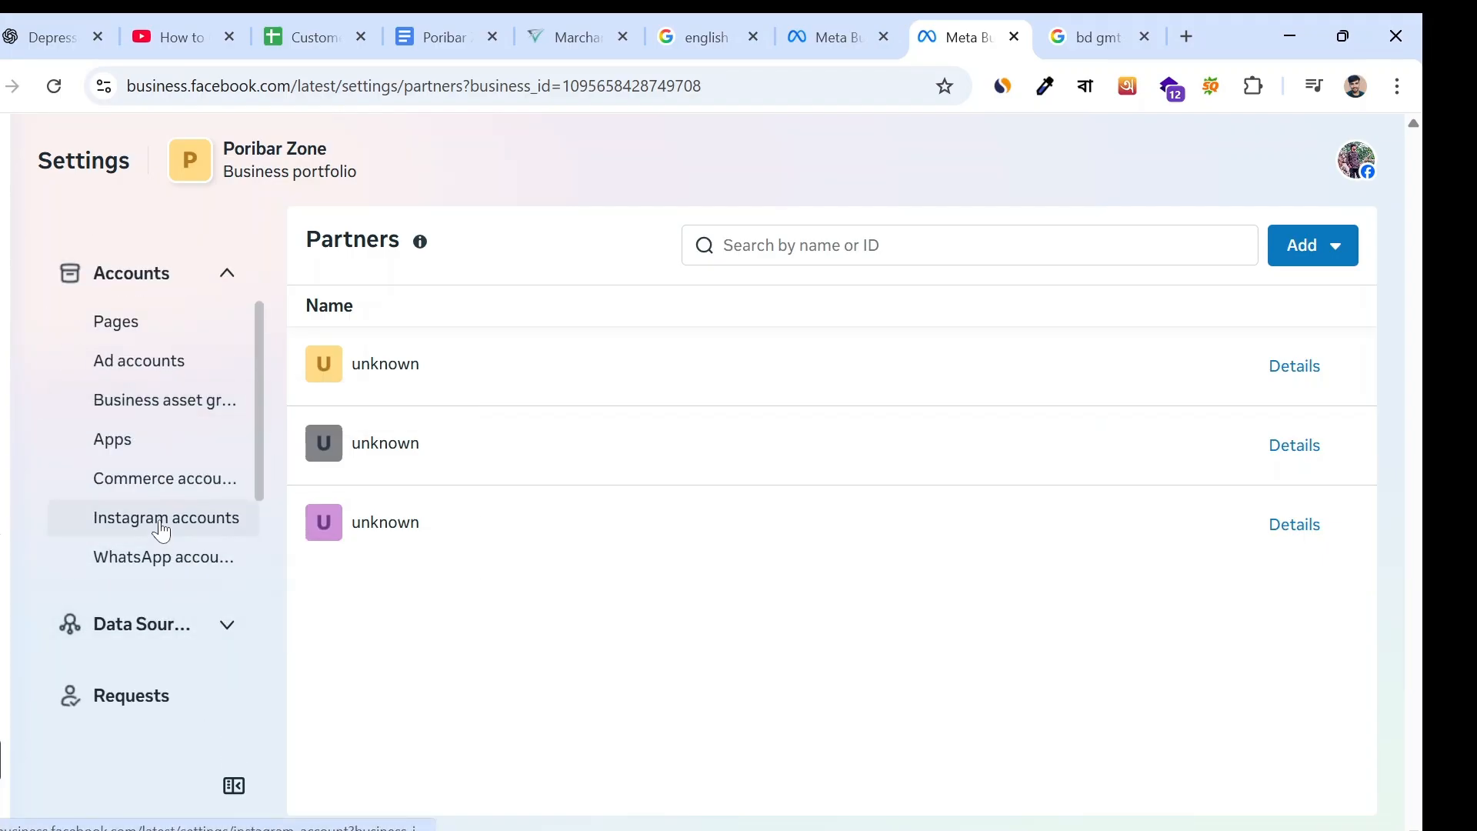
click(154, 573)
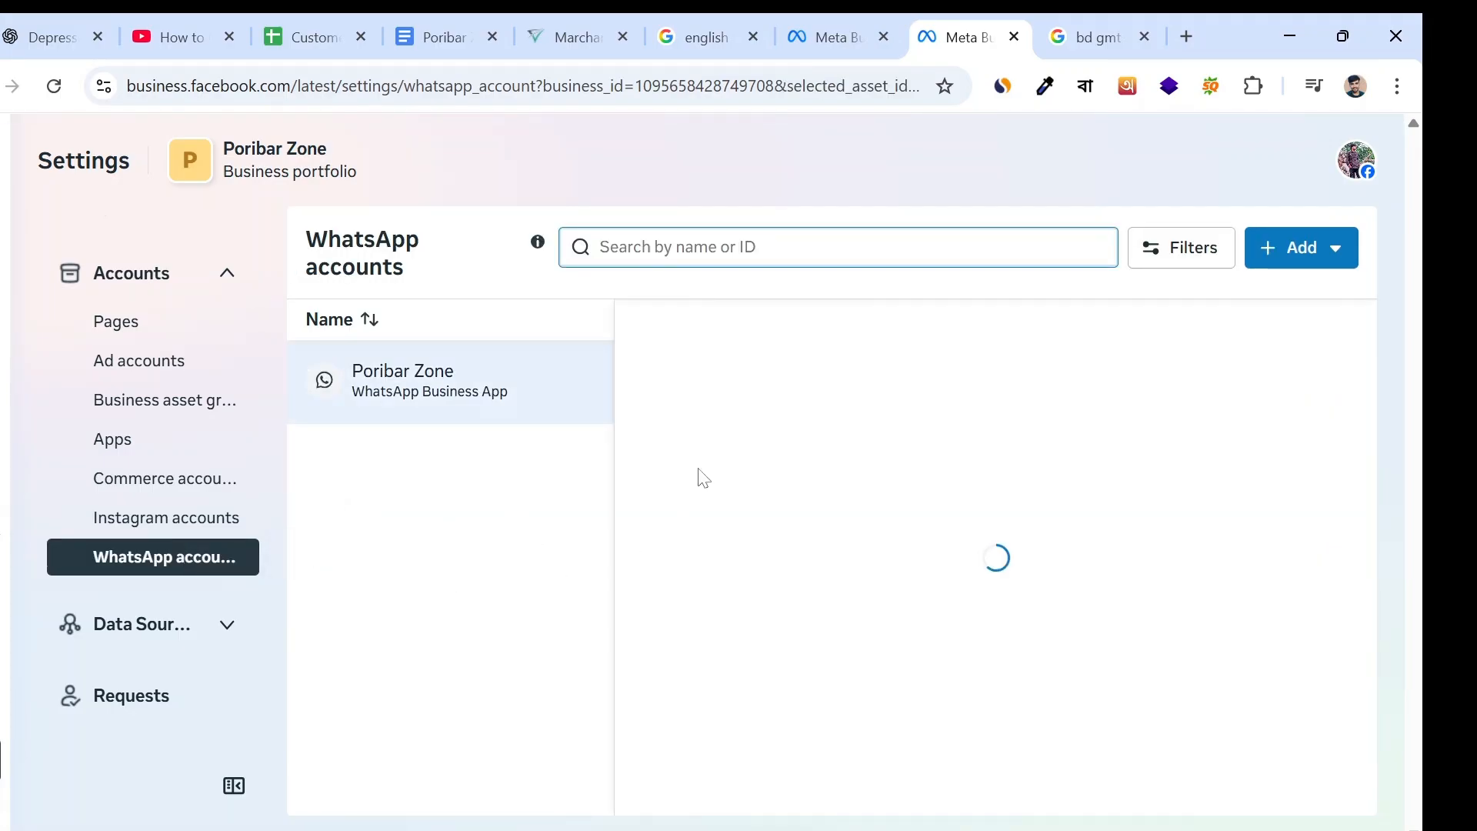
click(1305, 254)
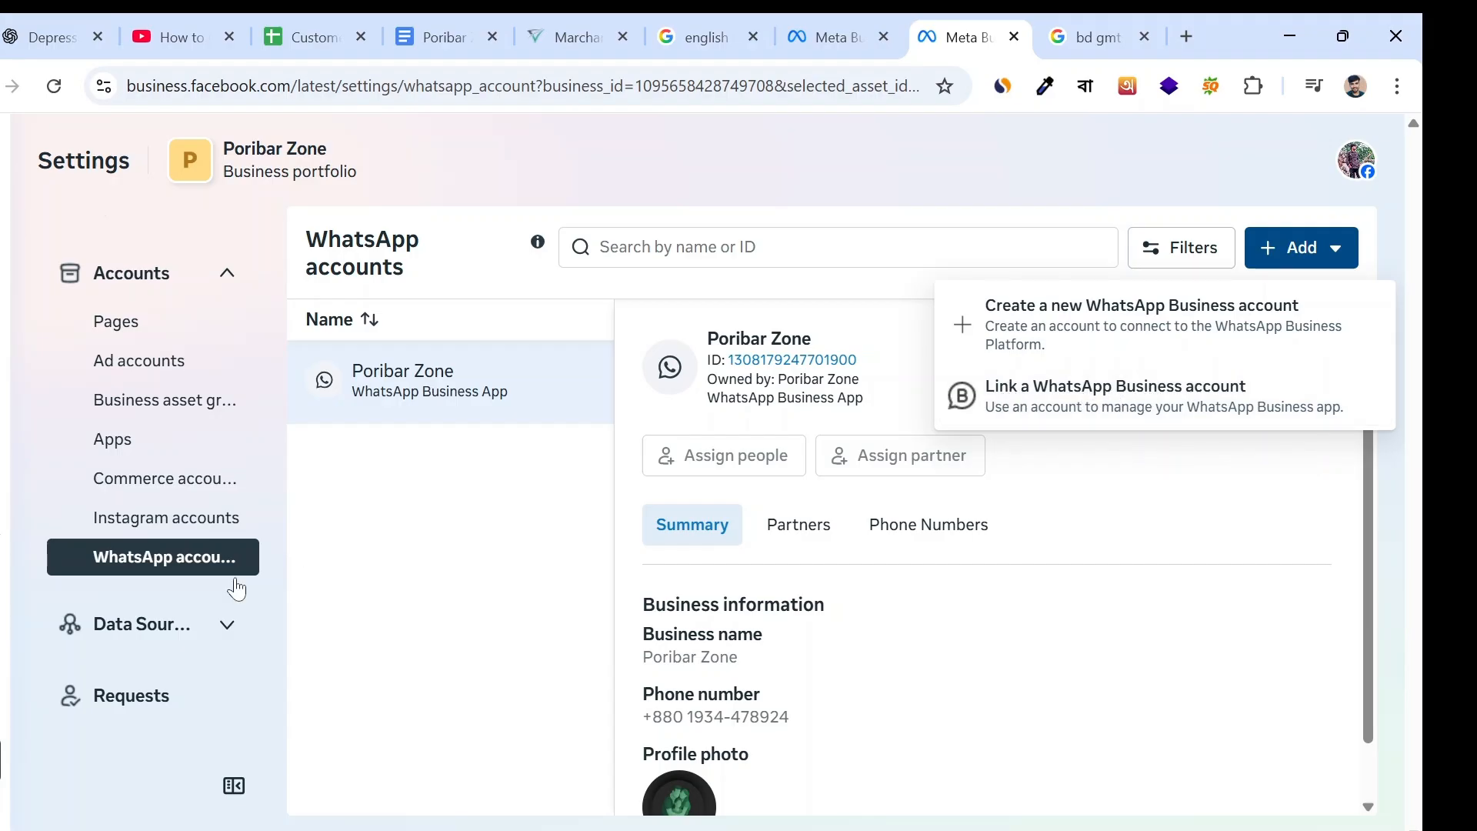
scroll(146, 485, up, 1)
scroll(146, 484, up, 2)
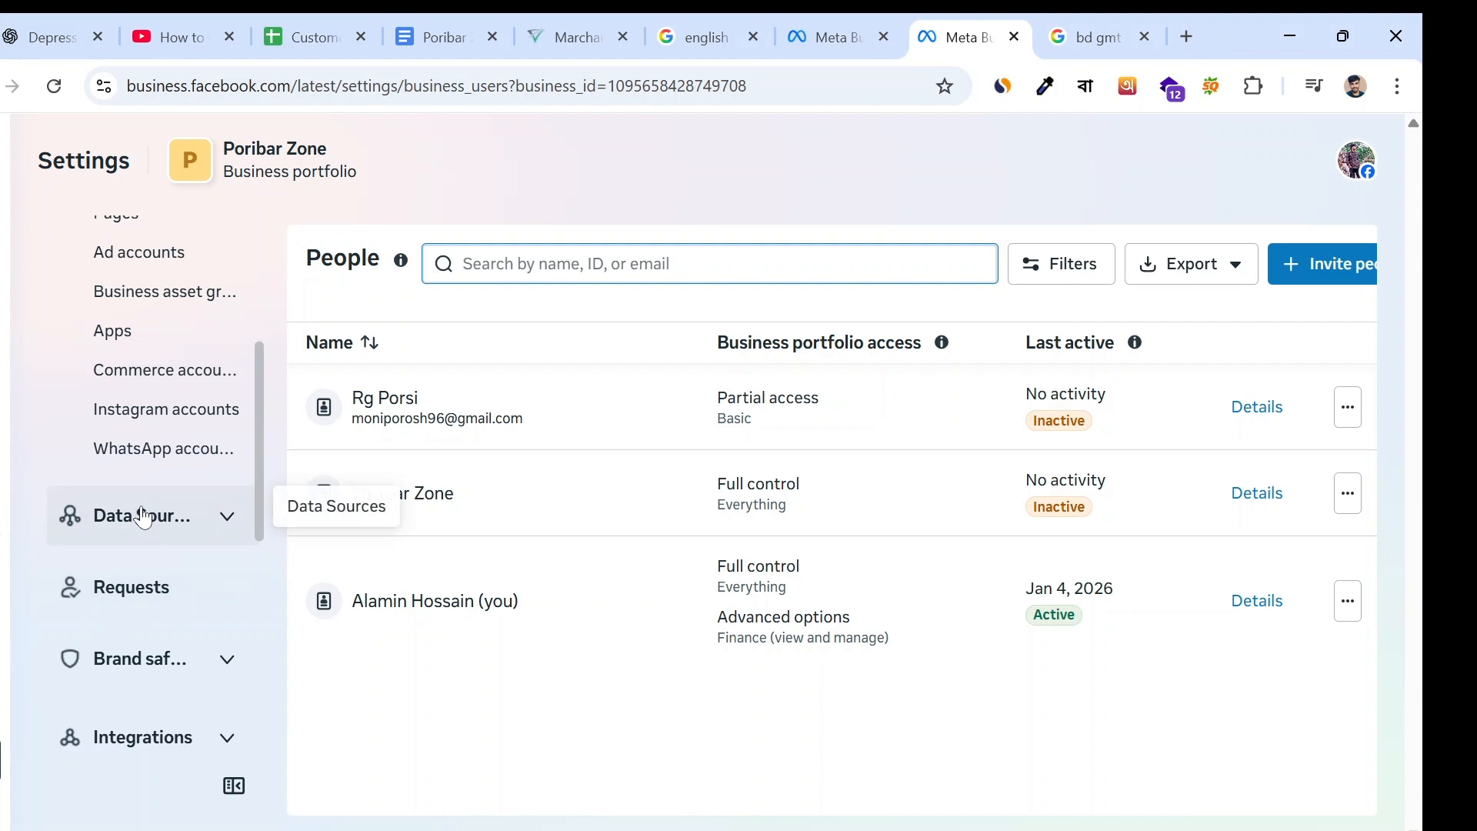
- Examine the Poribar Zone Event Data dataset under Datasets & pixels, close its details, and collapse the Users section
click(143, 515)
scroll(185, 598, down, 2)
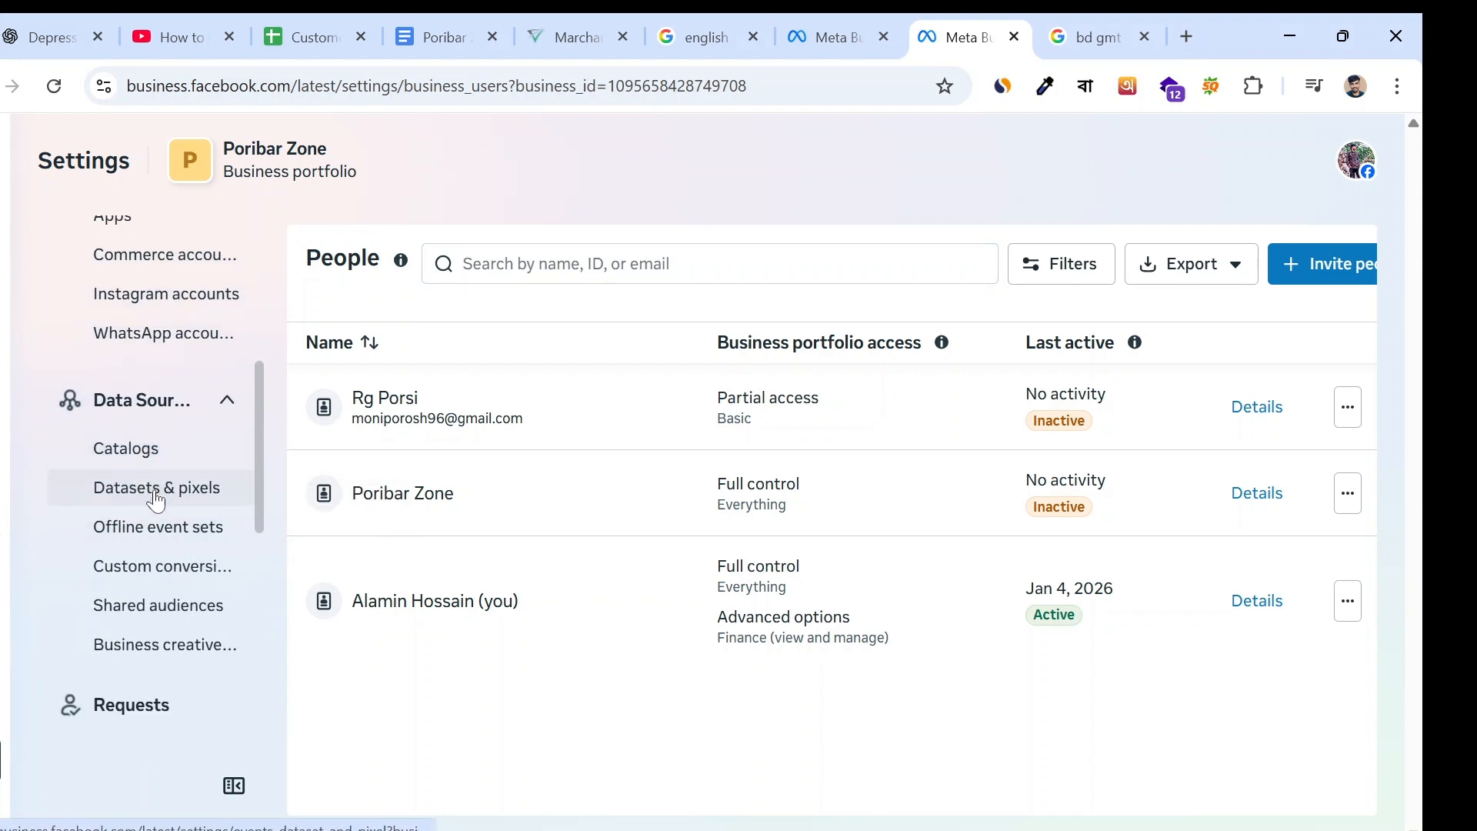
click(200, 501)
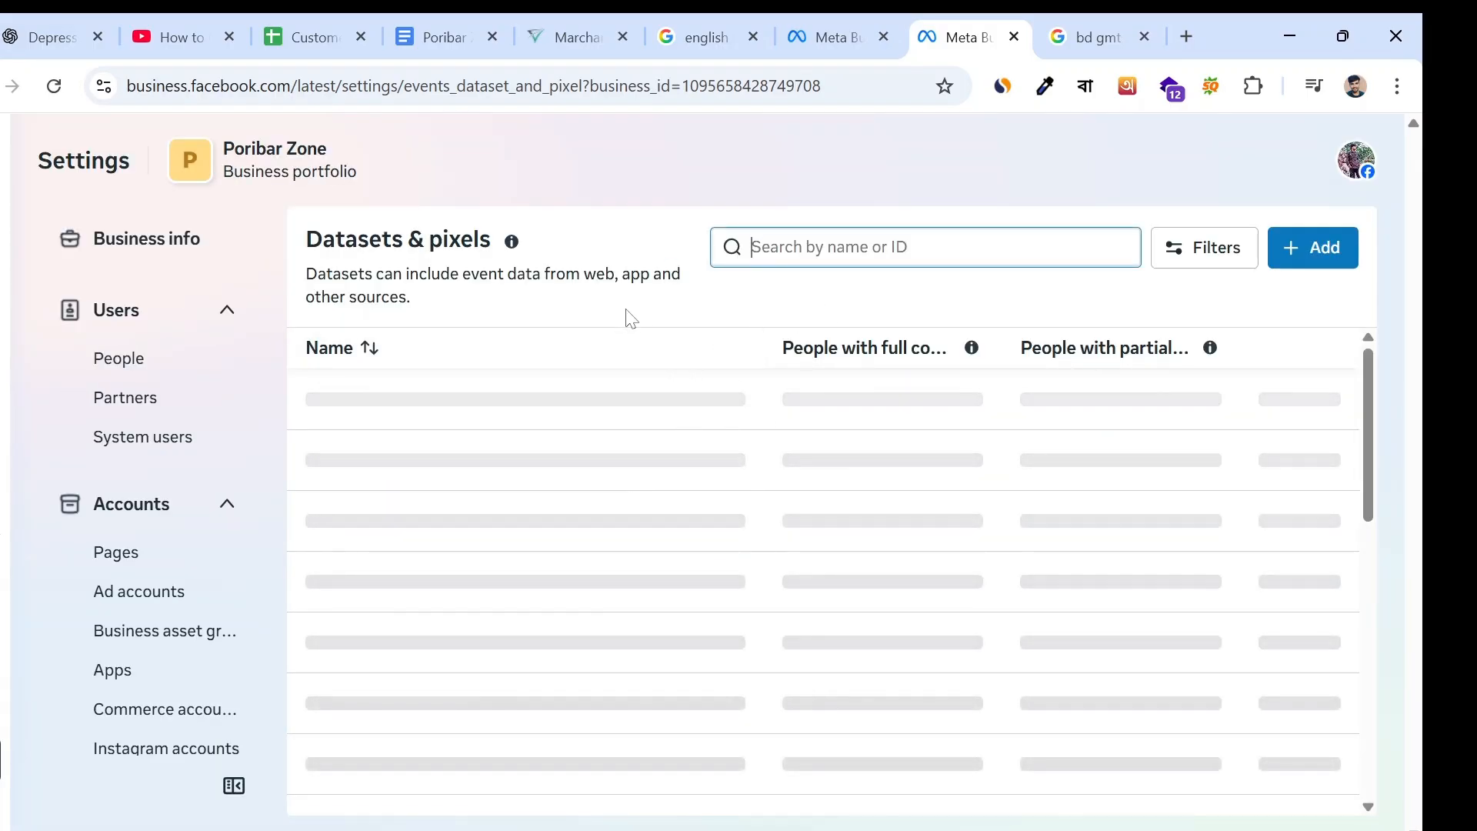
click(669, 409)
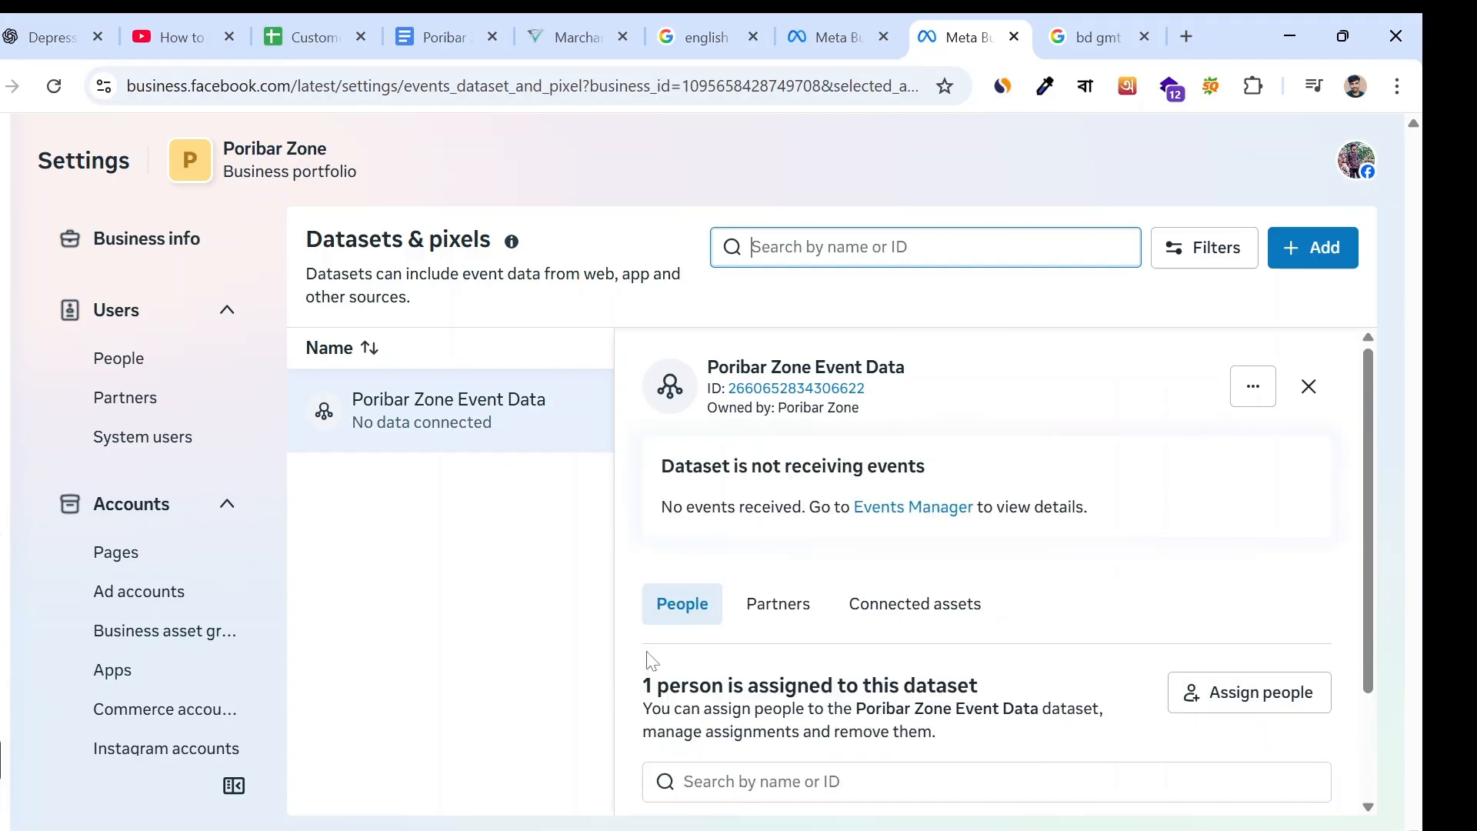
click(573, 627)
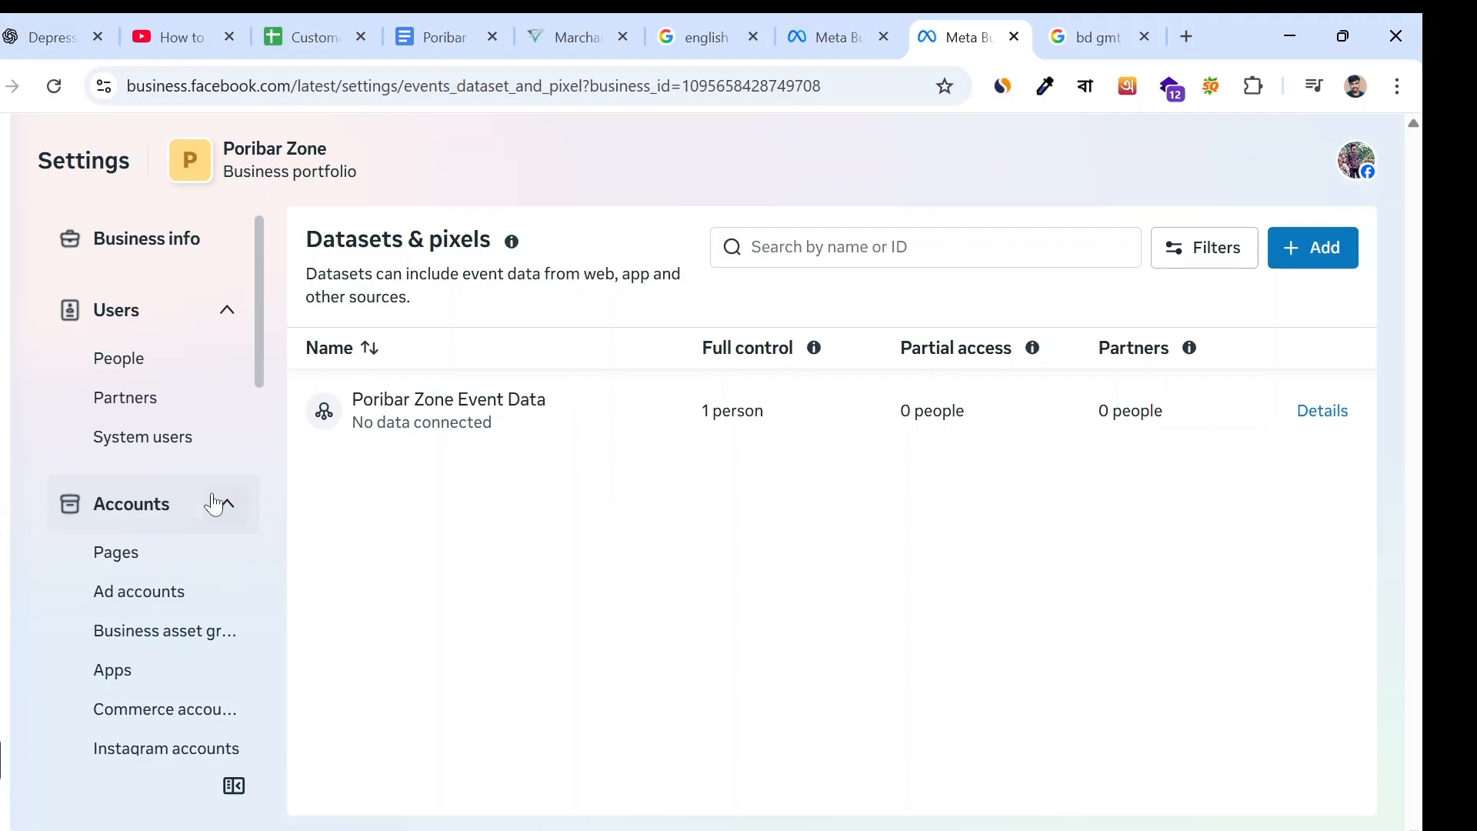
click(232, 325)
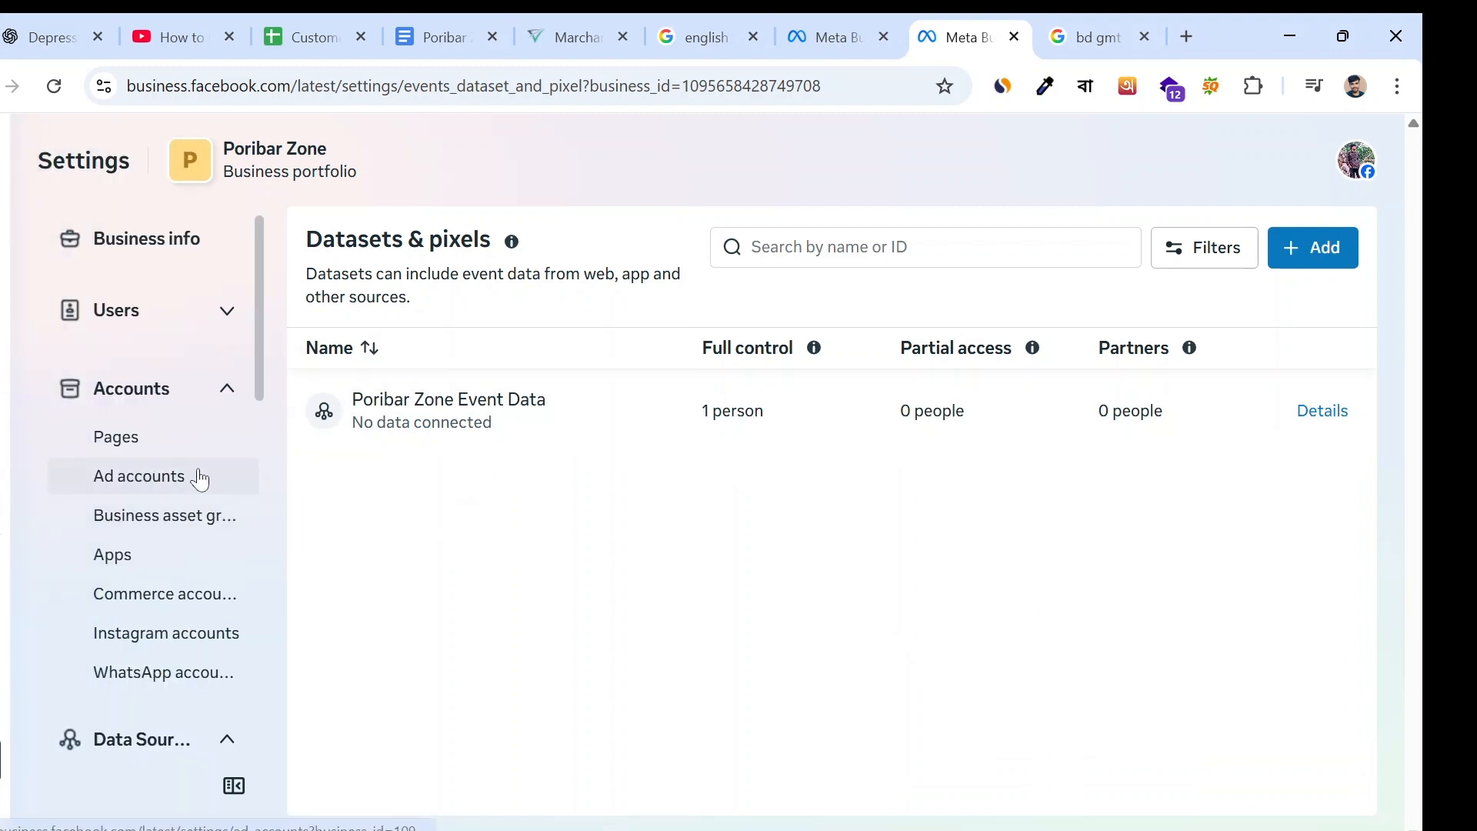
- Switch to Ads Manager, show all ads in the Poribar Zone account's campaigns, and close the view creation form
mouse_move(2, 294)
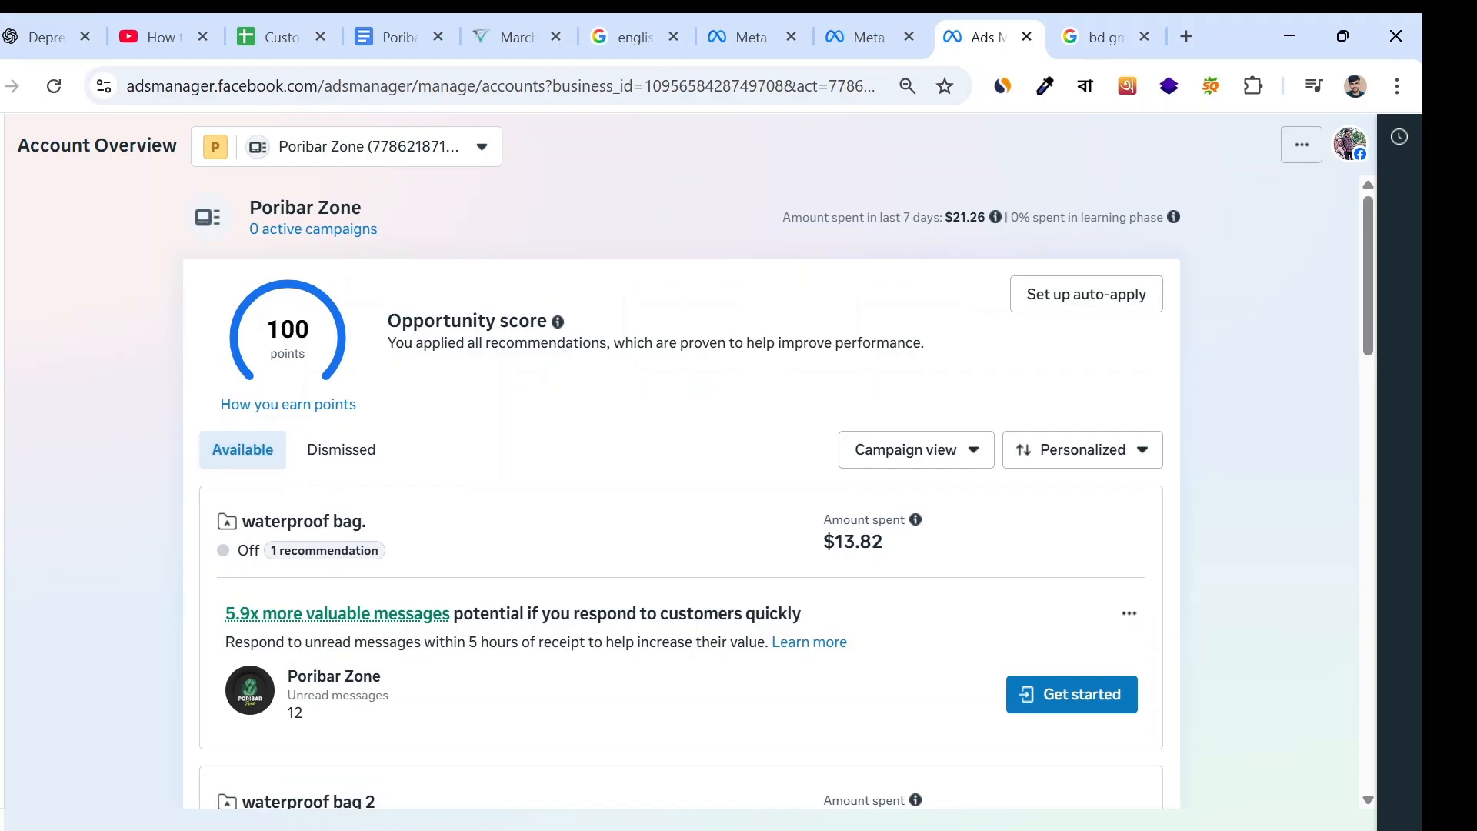
mouse_move(59, 333)
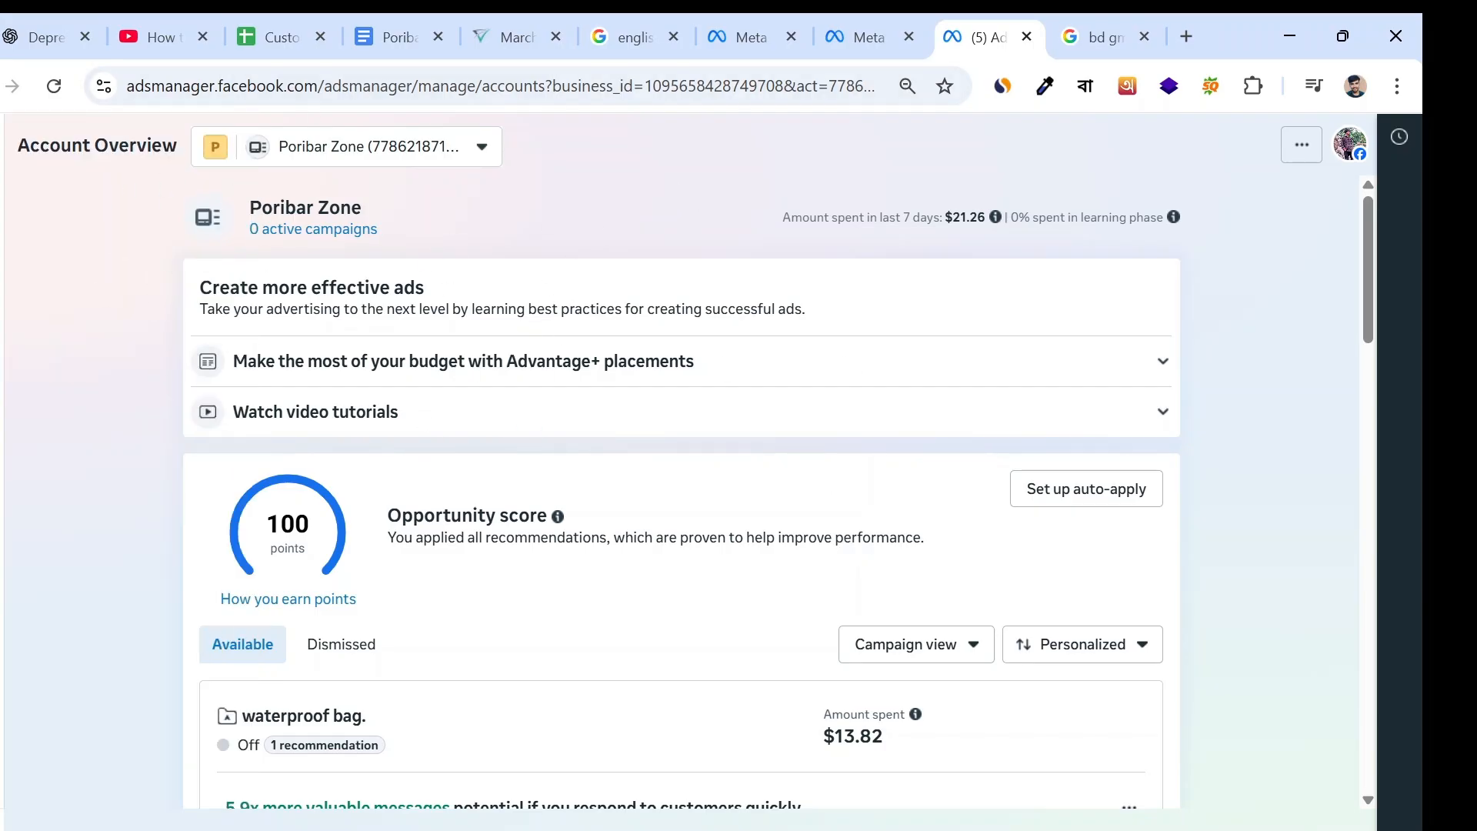
mouse_move(3, 323)
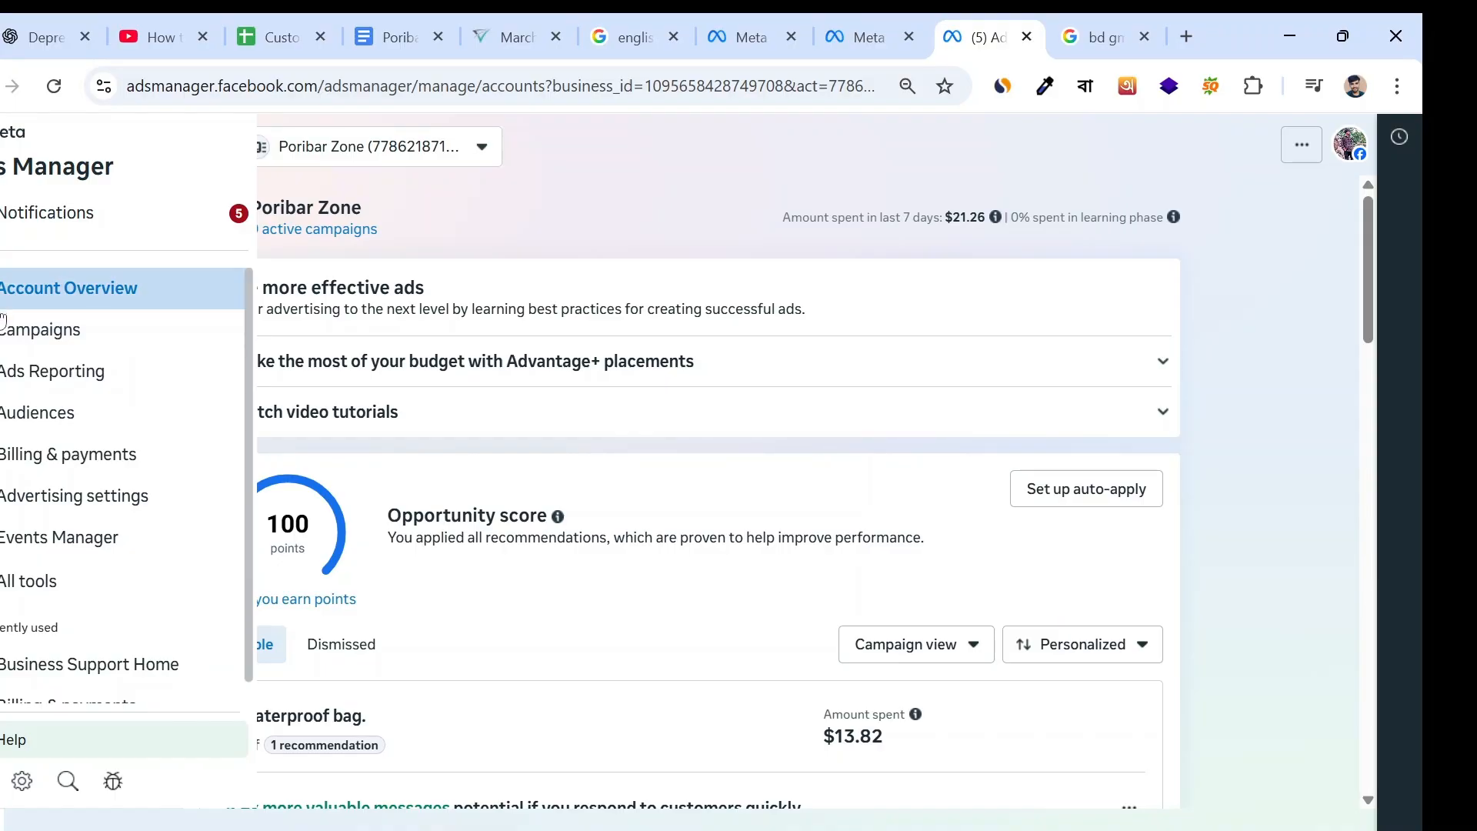
click(39, 339)
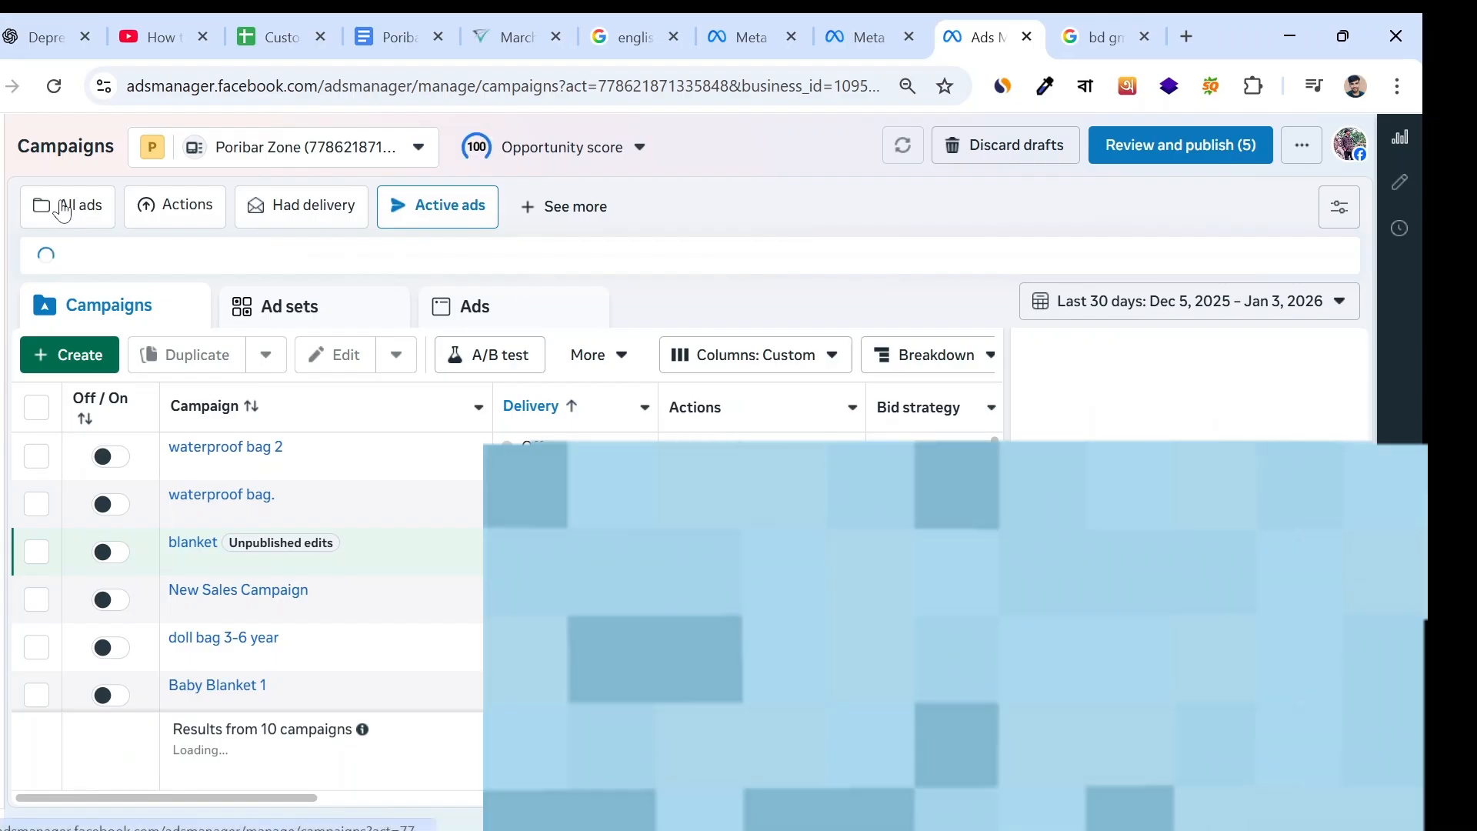
click(63, 204)
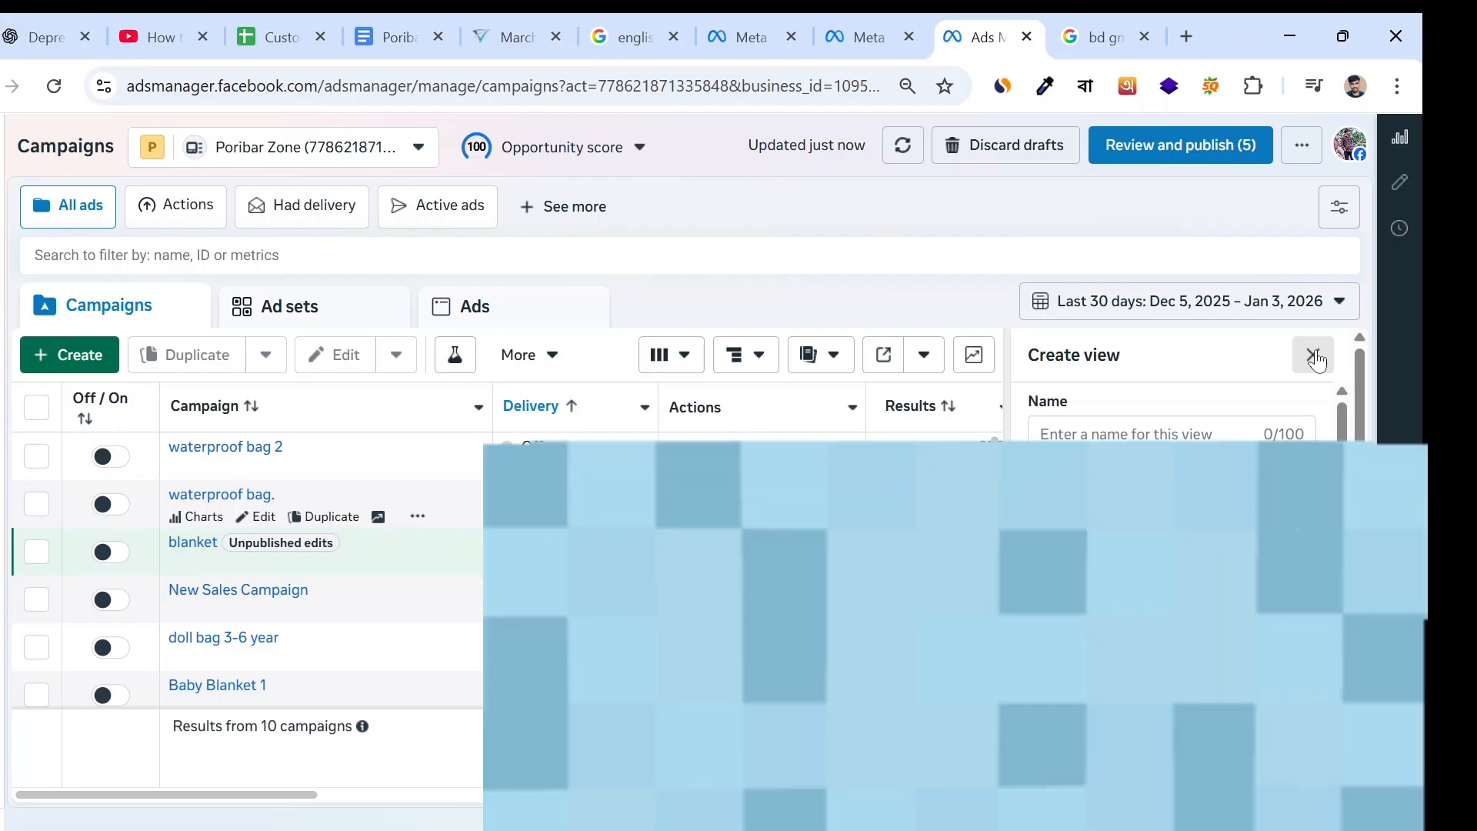
click(1314, 355)
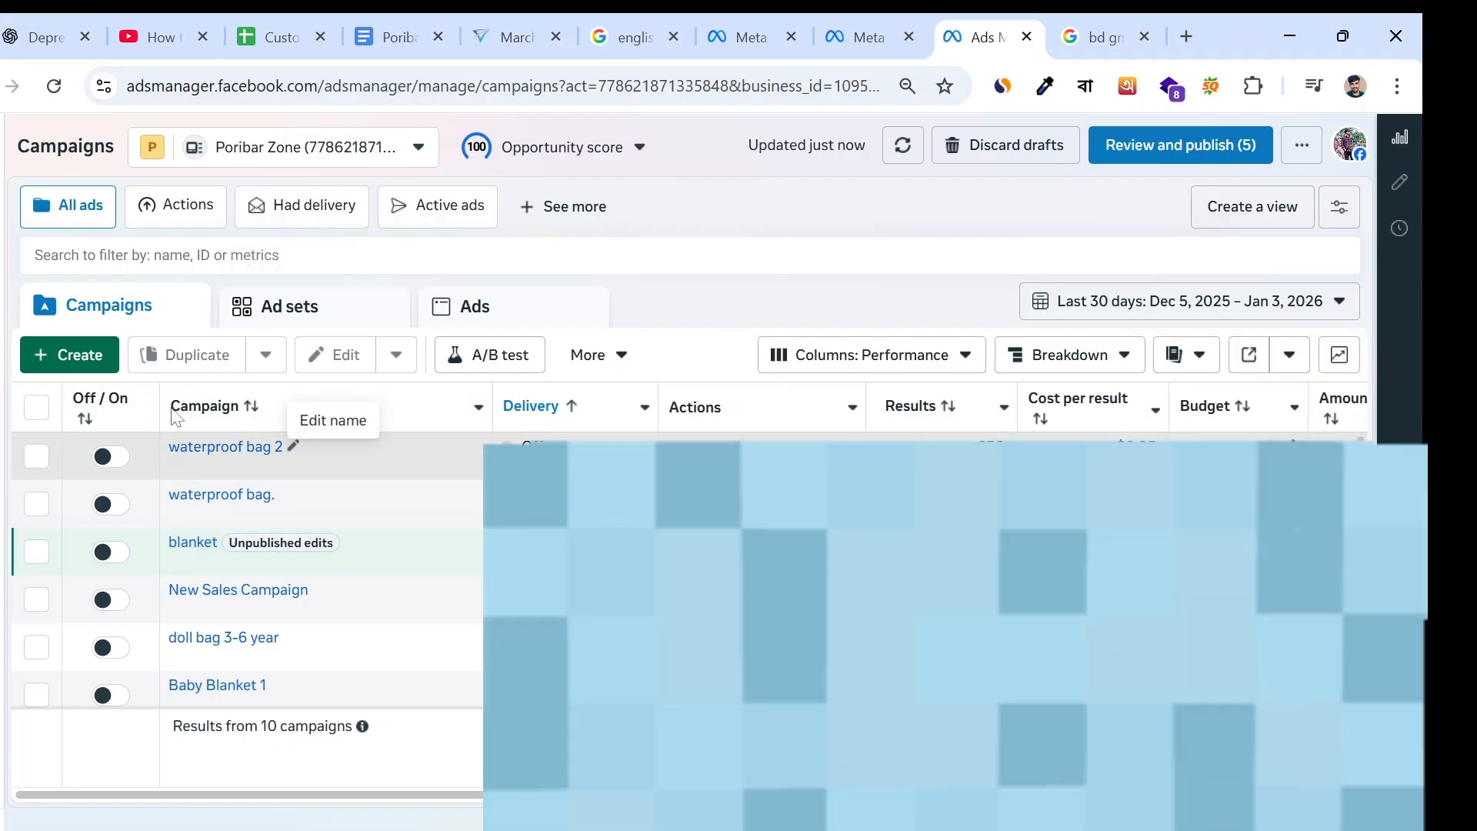
- Look through the campaign list and the new campaign objectives, and close the creation dialog and the Opportunity score details
scroll(254, 492, down, 3)
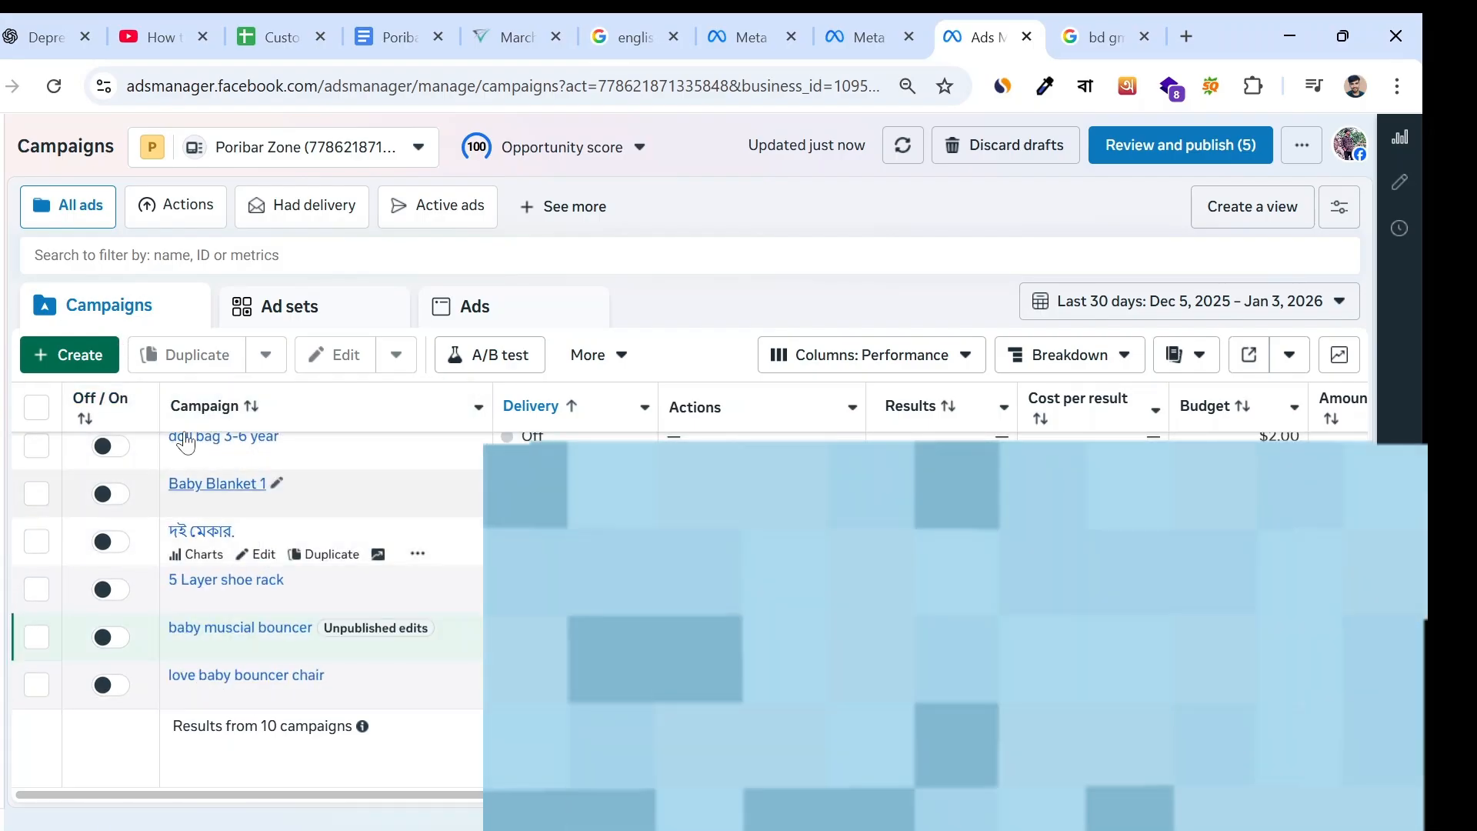
scroll(428, 638, up, 5)
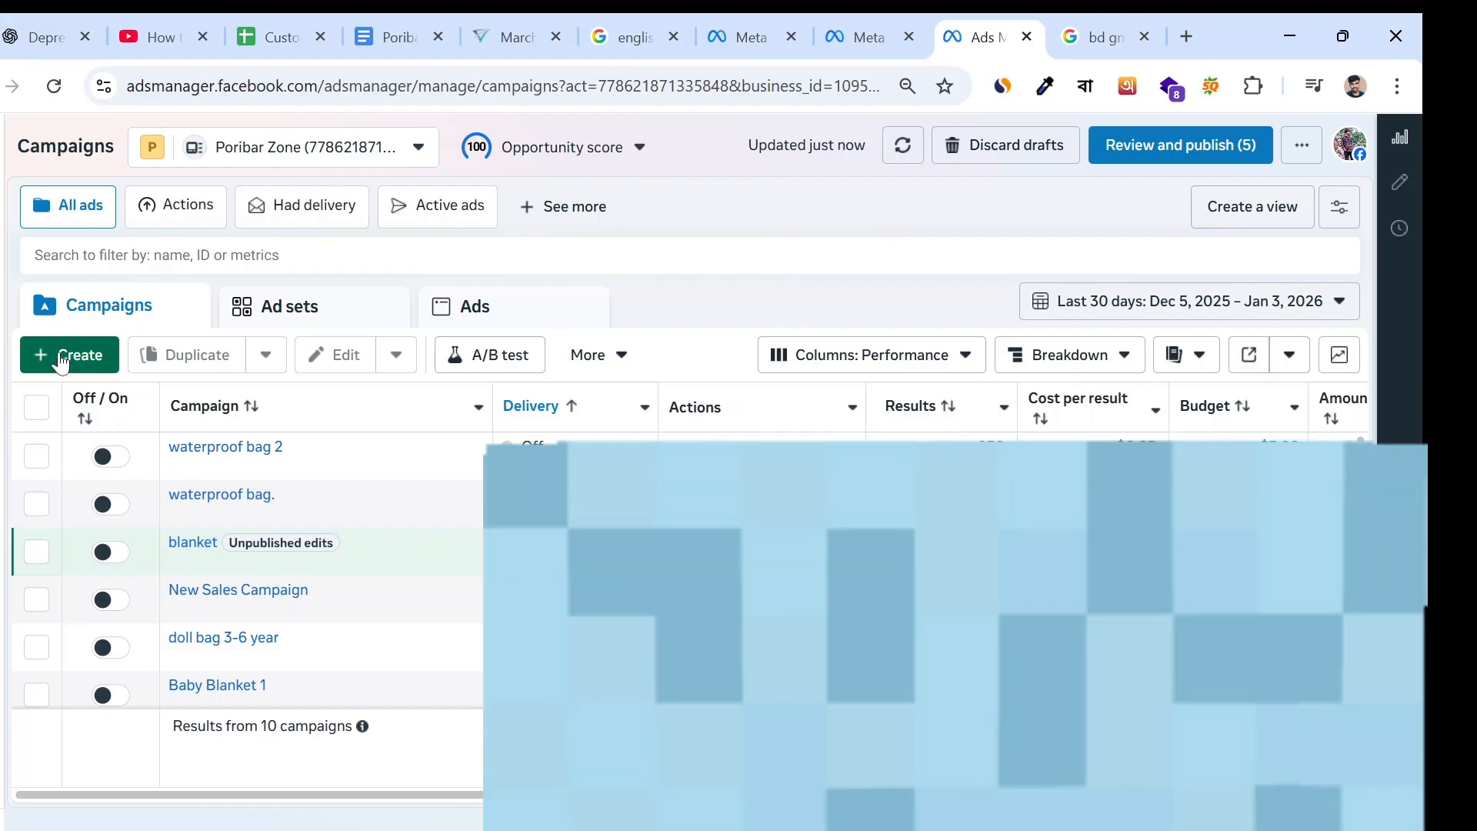
click(61, 356)
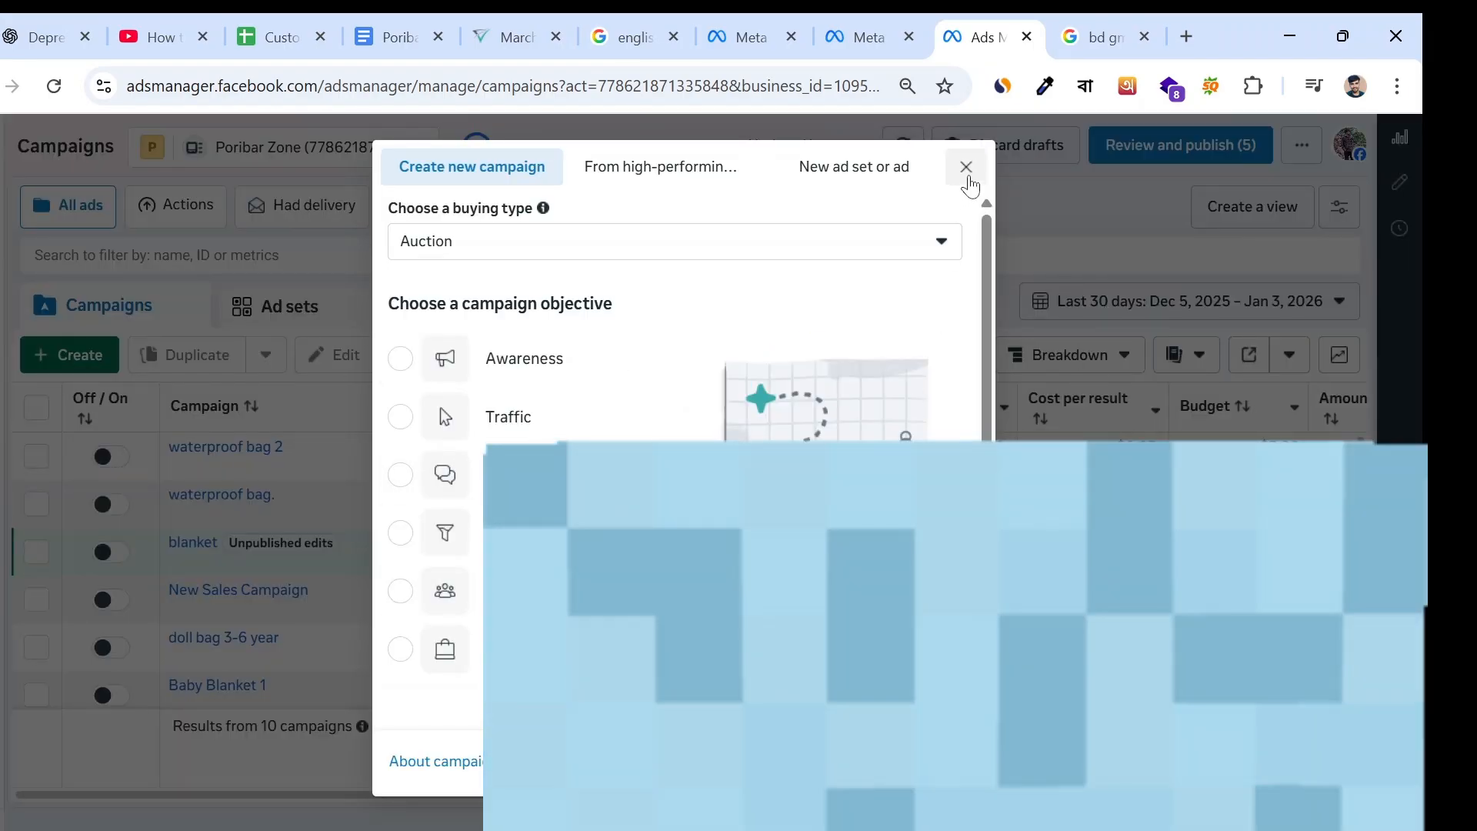
click(966, 167)
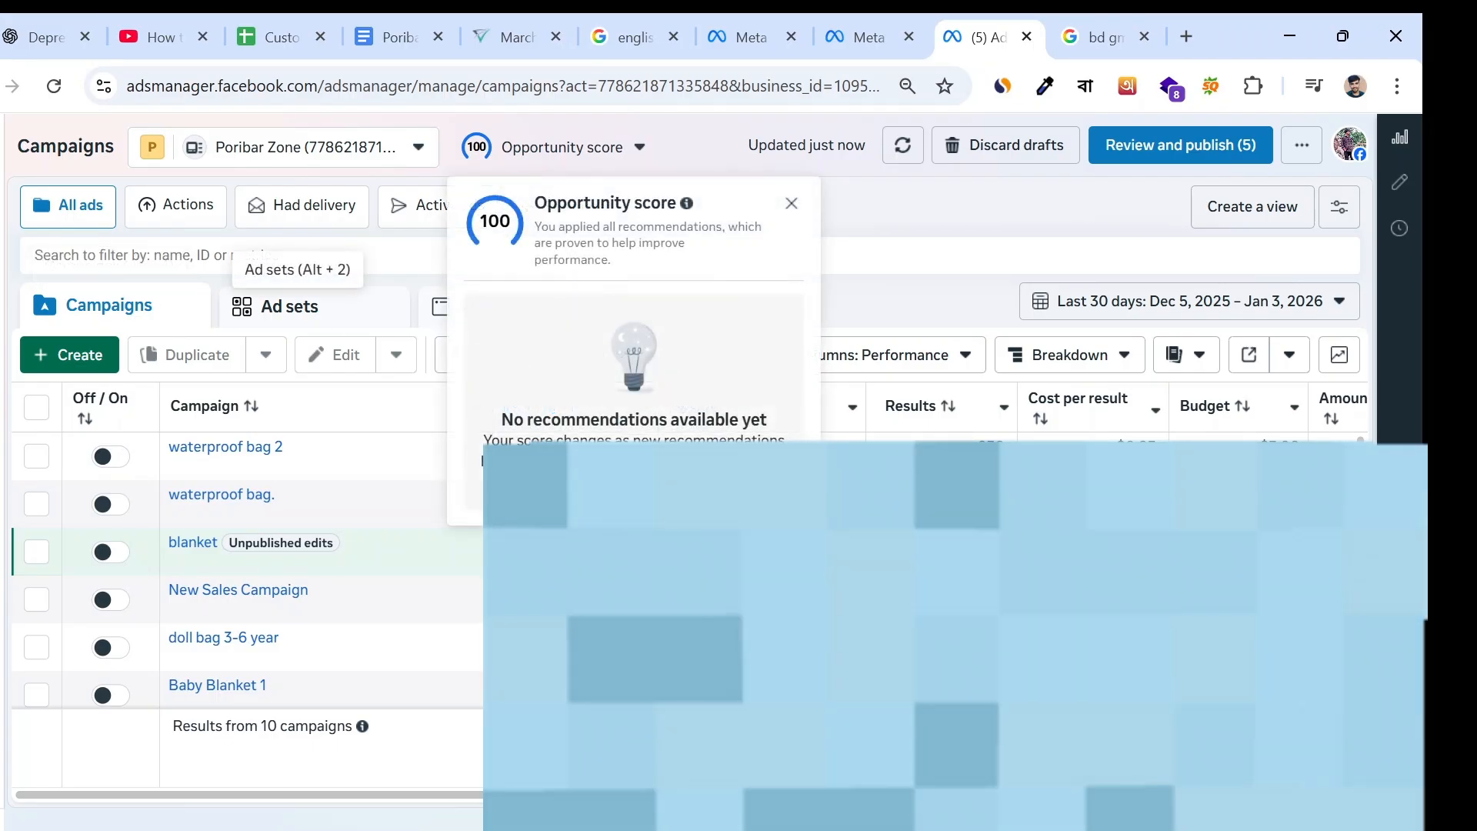
click(792, 203)
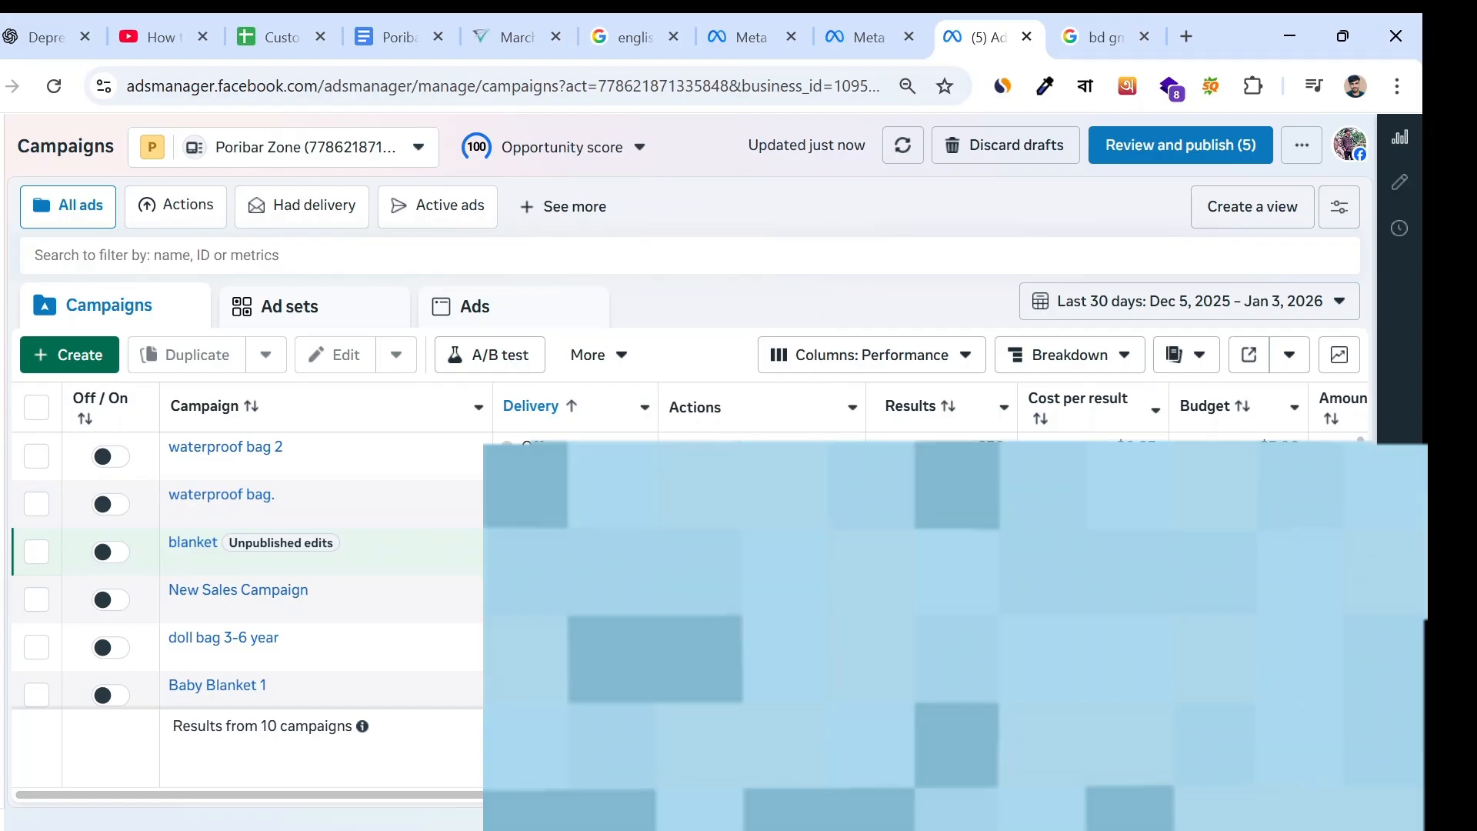